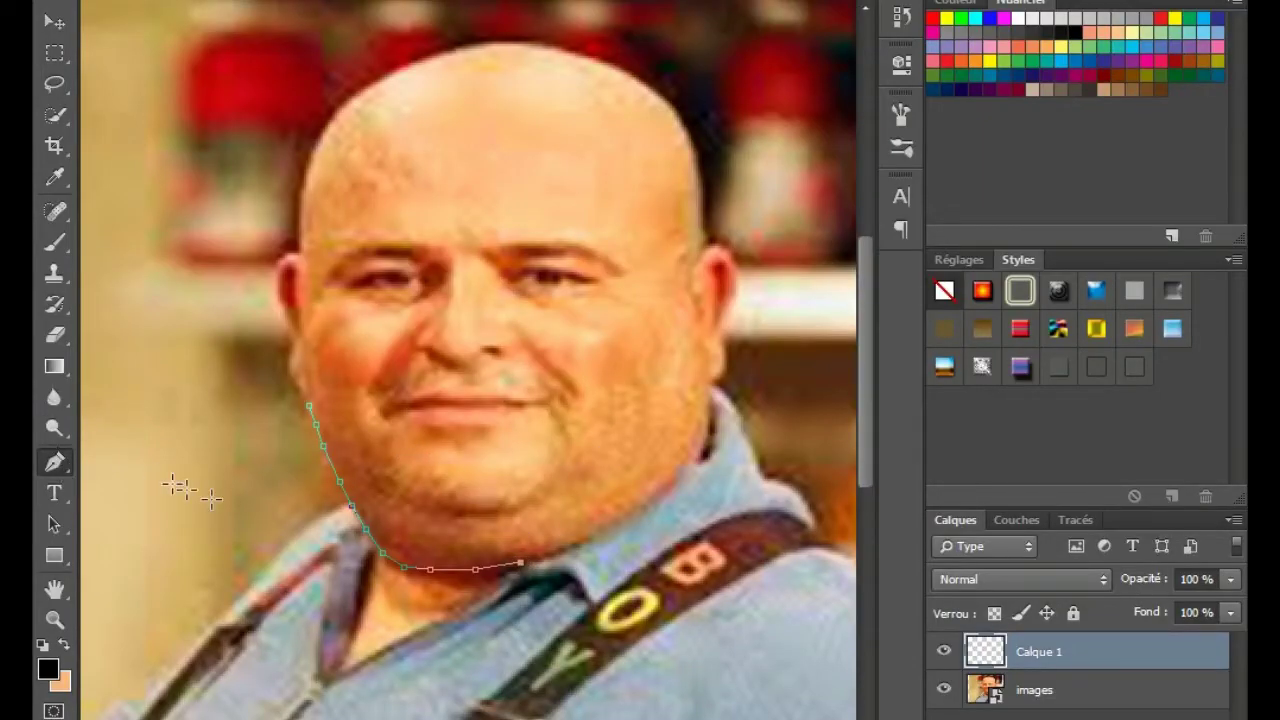
Place Pen anchor points along the man's right jaw up toward the cheek on Calque 1.
{"action": "left_click", "coordinate": [555, 552]}
{"action": "left_click", "coordinate": [582, 541]}
{"action": "left_click", "coordinate": [605, 528]}
{"action": "left_click", "coordinate": [631, 515]}
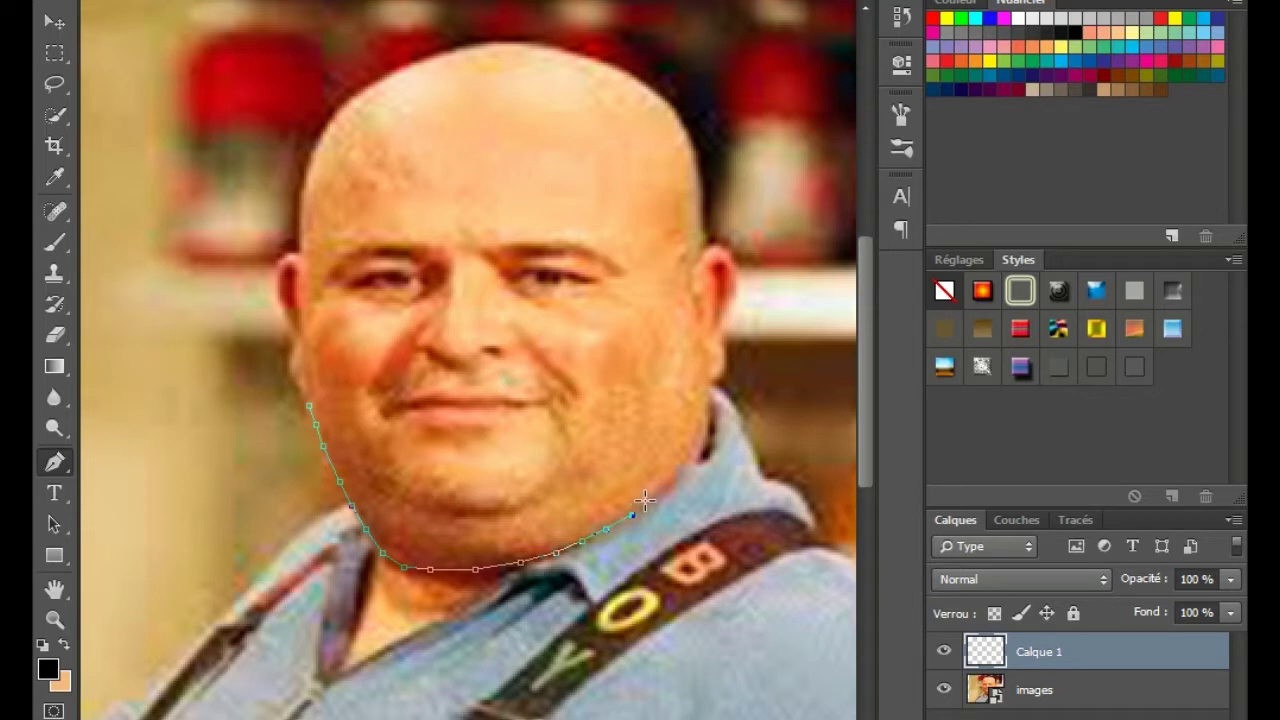
{"action": "left_click", "coordinate": [652, 497]}
{"action": "left_click", "coordinate": [678, 481]}
{"action": "left_click", "coordinate": [698, 457]}
Continue the path up to the right ear lobe and around the top of the ear.
{"action": "left_click", "coordinate": [708, 405]}
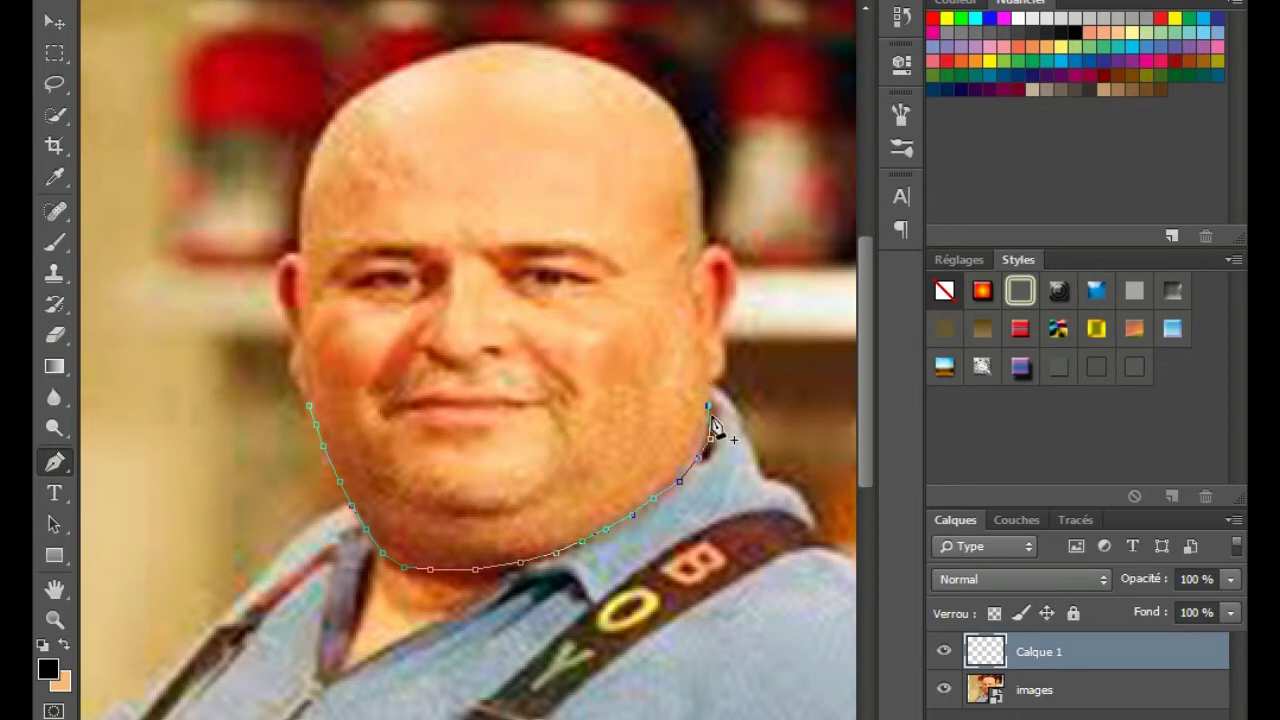
{"action": "left_click", "coordinate": [711, 383]}
{"action": "left_click", "coordinate": [722, 369]}
{"action": "left_click", "coordinate": [721, 346]}
{"action": "left_click", "coordinate": [718, 340]}
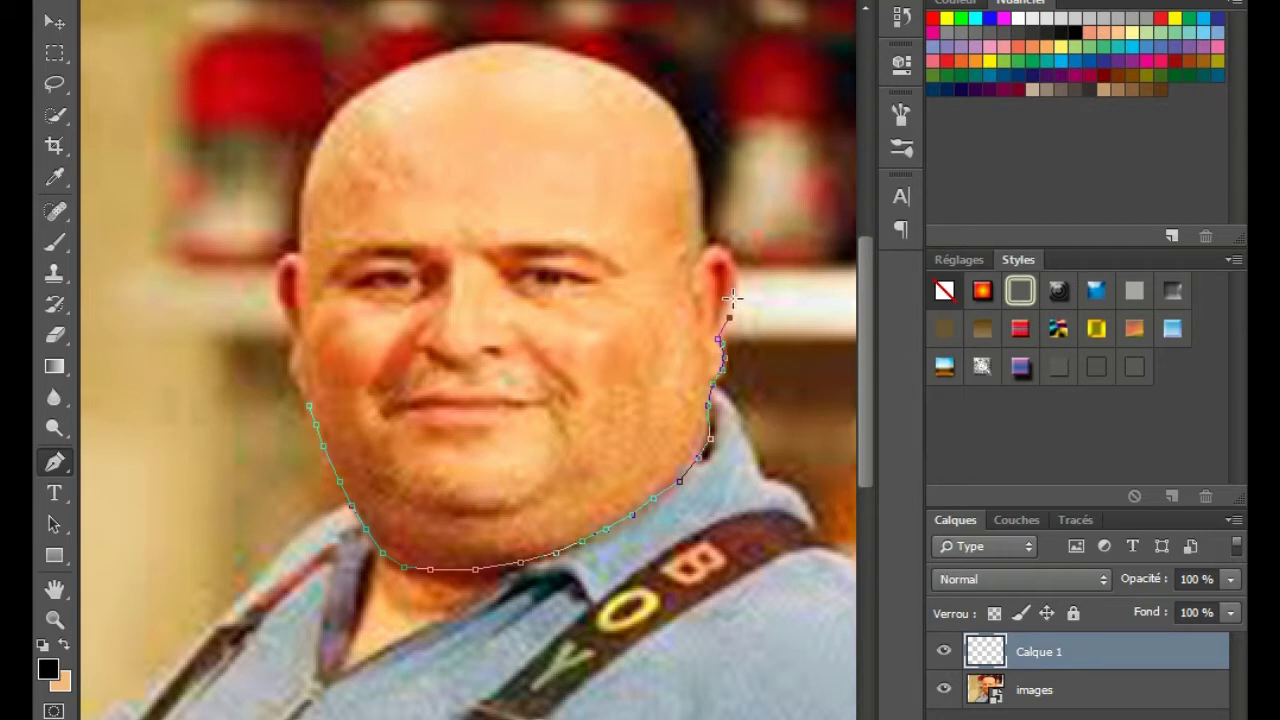
{"action": "left_click", "coordinate": [735, 295]}
{"action": "left_click", "coordinate": [735, 270]}
{"action": "left_click", "coordinate": [721, 248]}
{"action": "left_click", "coordinate": [704, 252]}
Extend the path up the right side of the head toward the crown.
{"action": "left_click", "coordinate": [703, 204]}
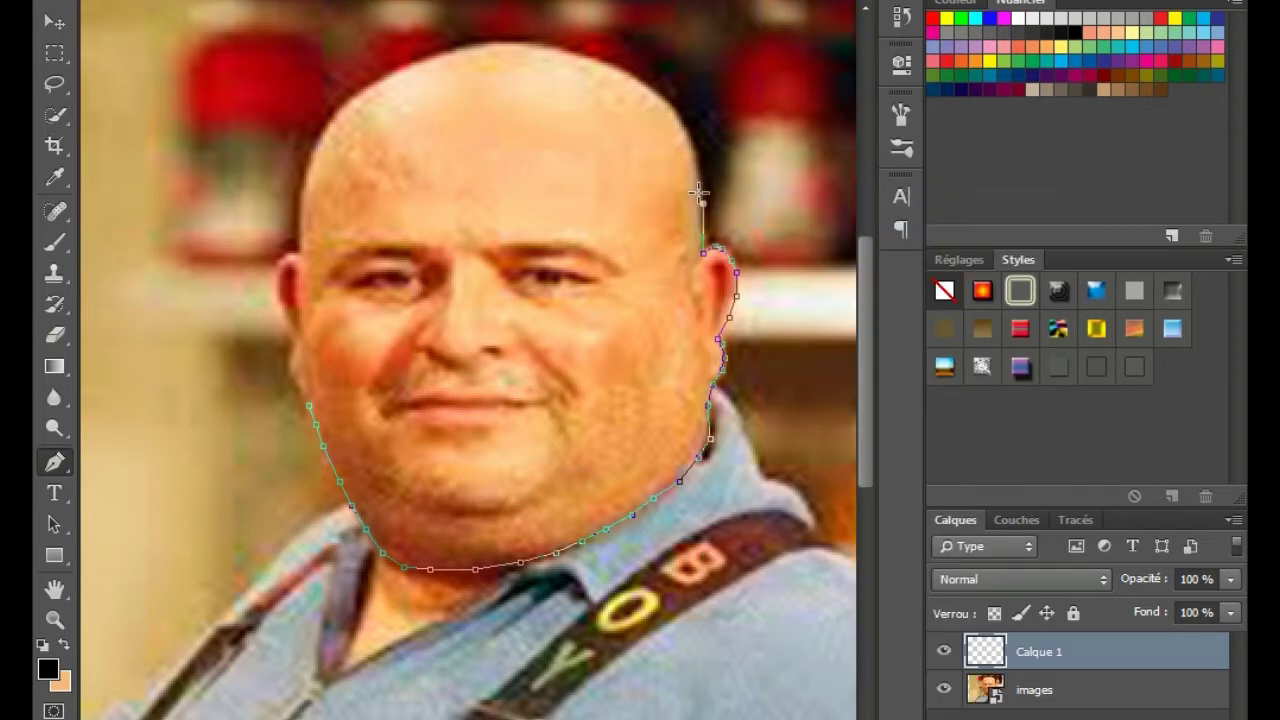
{"action": "left_click", "coordinate": [701, 176]}
{"action": "left_click", "coordinate": [691, 141]}
{"action": "left_click", "coordinate": [679, 118]}
{"action": "left_click", "coordinate": [662, 99]}
{"action": "left_click", "coordinate": [640, 80]}
{"action": "left_click", "coordinate": [618, 67]}
Carry the outline path over the top of the head toward the left side.
{"action": "left_click", "coordinate": [582, 58]}
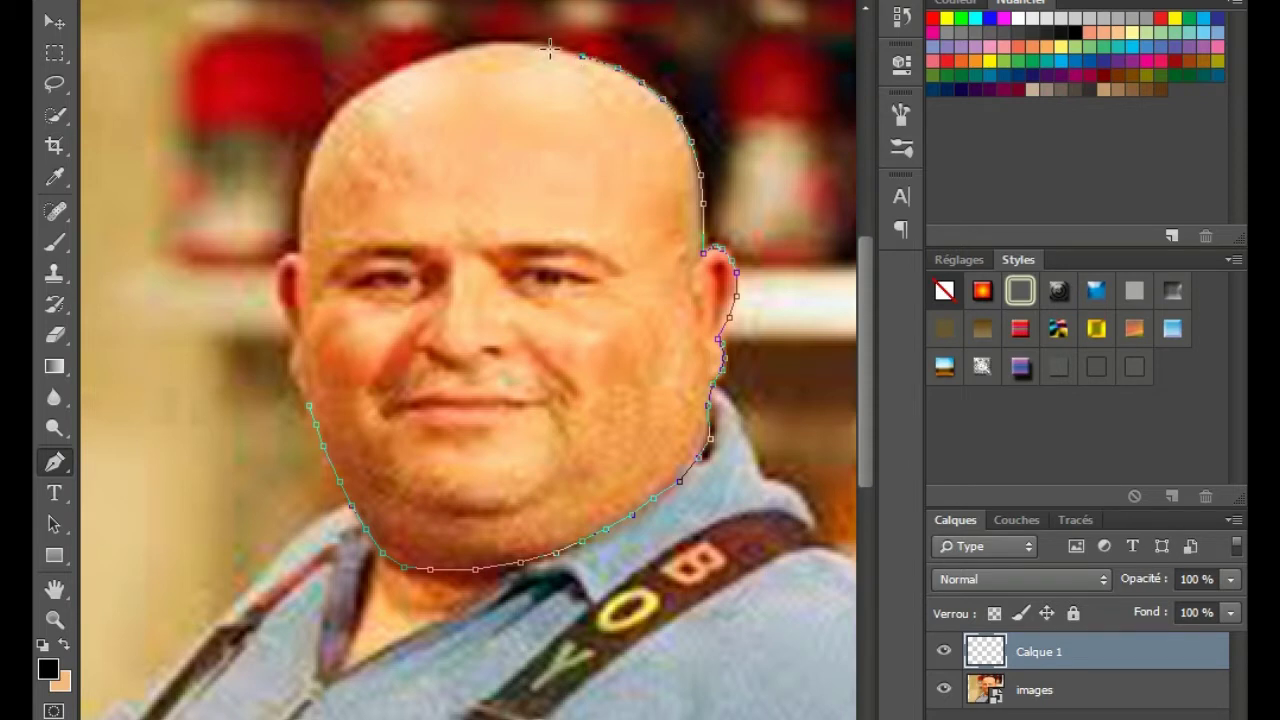
{"action": "left_click", "coordinate": [550, 46]}
{"action": "left_click", "coordinate": [527, 45]}
{"action": "left_click", "coordinate": [489, 43]}
{"action": "left_click", "coordinate": [457, 50]}
{"action": "right_click", "coordinate": [458, 50]}
{"action": "key", "text": "Escape"}
{"action": "left_click", "coordinate": [432, 60]}
{"action": "right_click", "coordinate": [420, 48]}
{"action": "left_click", "coordinate": [440, 72]}
{"action": "left_click", "coordinate": [428, 57]}
Trace the path down the left side of the head onto the top of the left ear.
{"action": "left_click", "coordinate": [399, 71]}
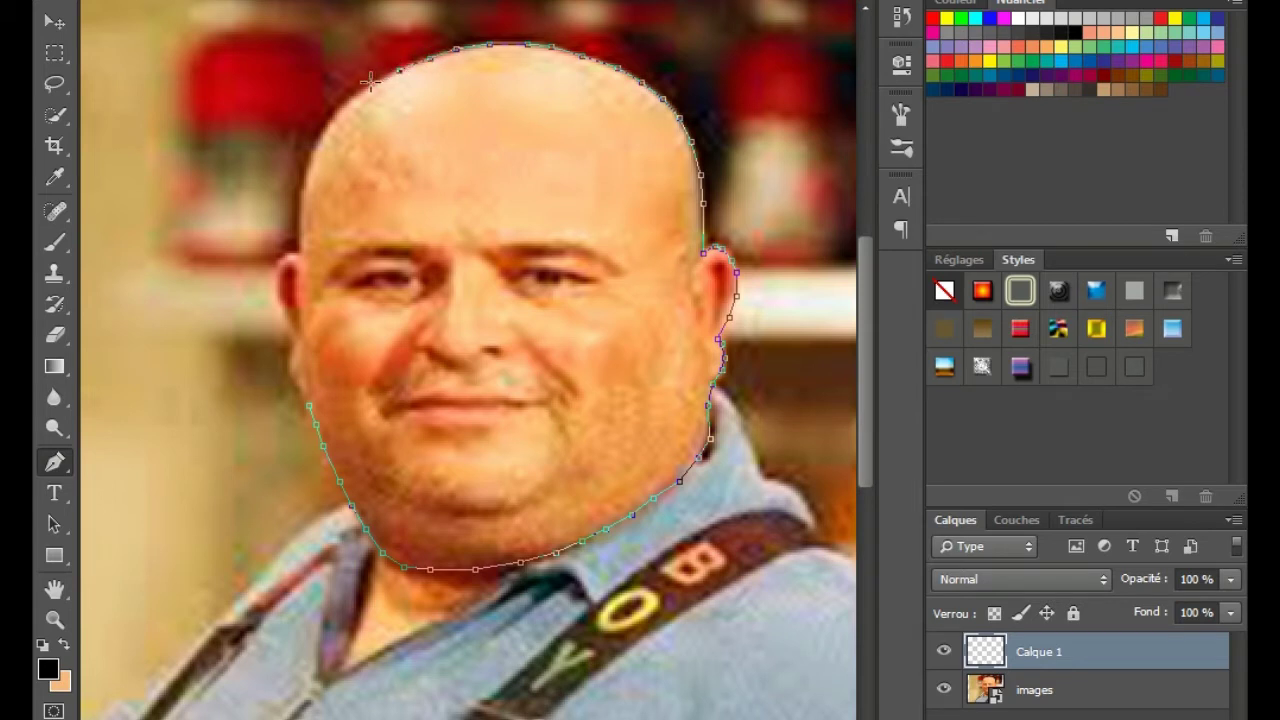
{"action": "left_click", "coordinate": [339, 109]}
{"action": "left_click", "coordinate": [316, 143]}
{"action": "left_click", "coordinate": [309, 166]}
{"action": "left_click", "coordinate": [303, 188]}
{"action": "left_click", "coordinate": [299, 212]}
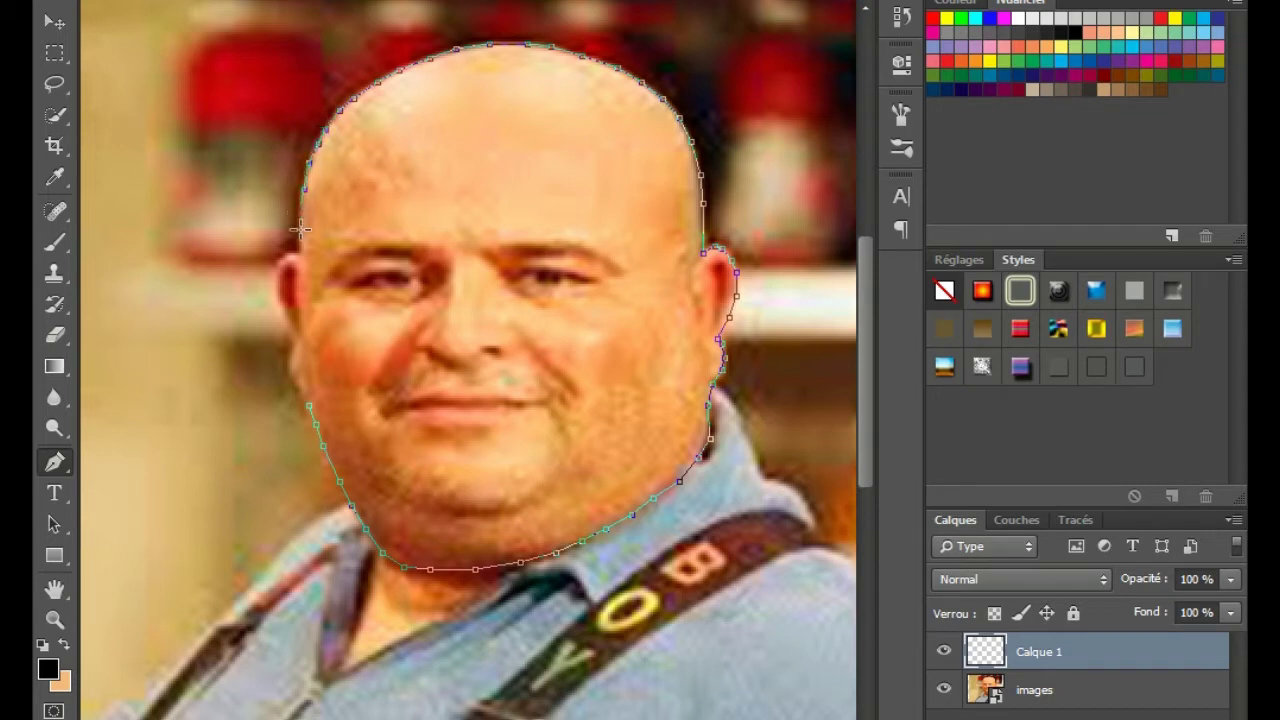
{"action": "left_click", "coordinate": [299, 253]}
{"action": "left_click", "coordinate": [281, 258]}
{"action": "right_click", "coordinate": [274, 258]}
{"action": "key", "text": "Escape"}
Trace around the left ear and cheek to close the path, then eyedropper the face skin tone.
{"action": "left_click", "coordinate": [277, 305]}
{"action": "left_click", "coordinate": [284, 325]}
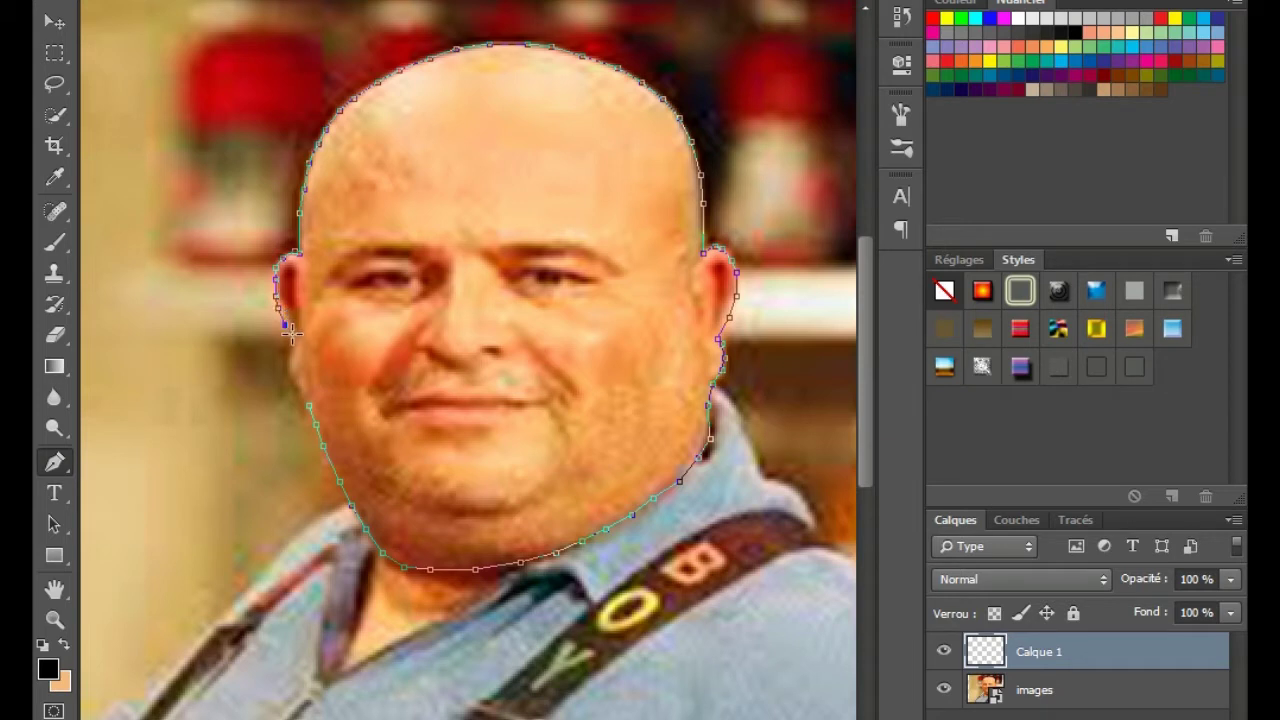
{"action": "left_click", "coordinate": [293, 337]}
{"action": "left_click", "coordinate": [288, 362]}
{"action": "left_click", "coordinate": [287, 370]}
{"action": "left_click", "coordinate": [294, 383]}
{"action": "left_click", "coordinate": [308, 402]}
{"action": "left_click", "coordinate": [55, 178]}
{"action": "left_click", "coordinate": [515, 190]}
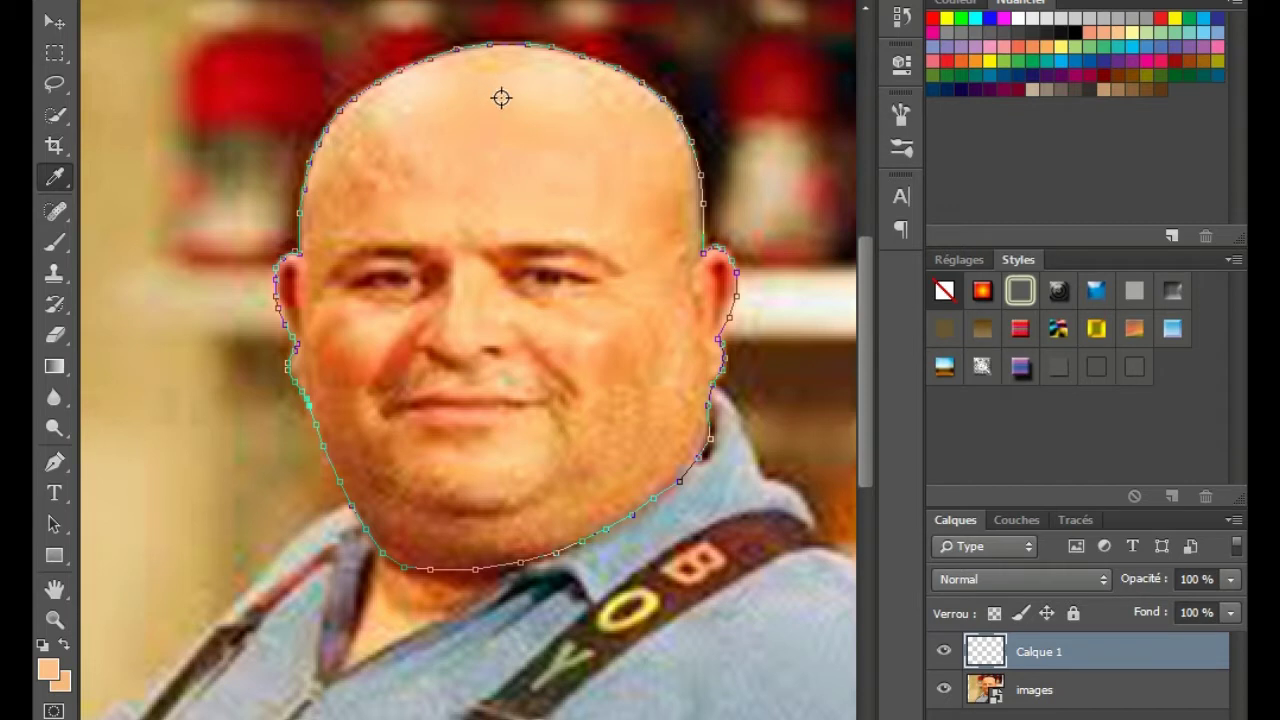
Resample a lighter forehead tone, fill the head path with peach via Fond du tracé, then hide Calque 1.
{"action": "left_click", "coordinate": [541, 92]}
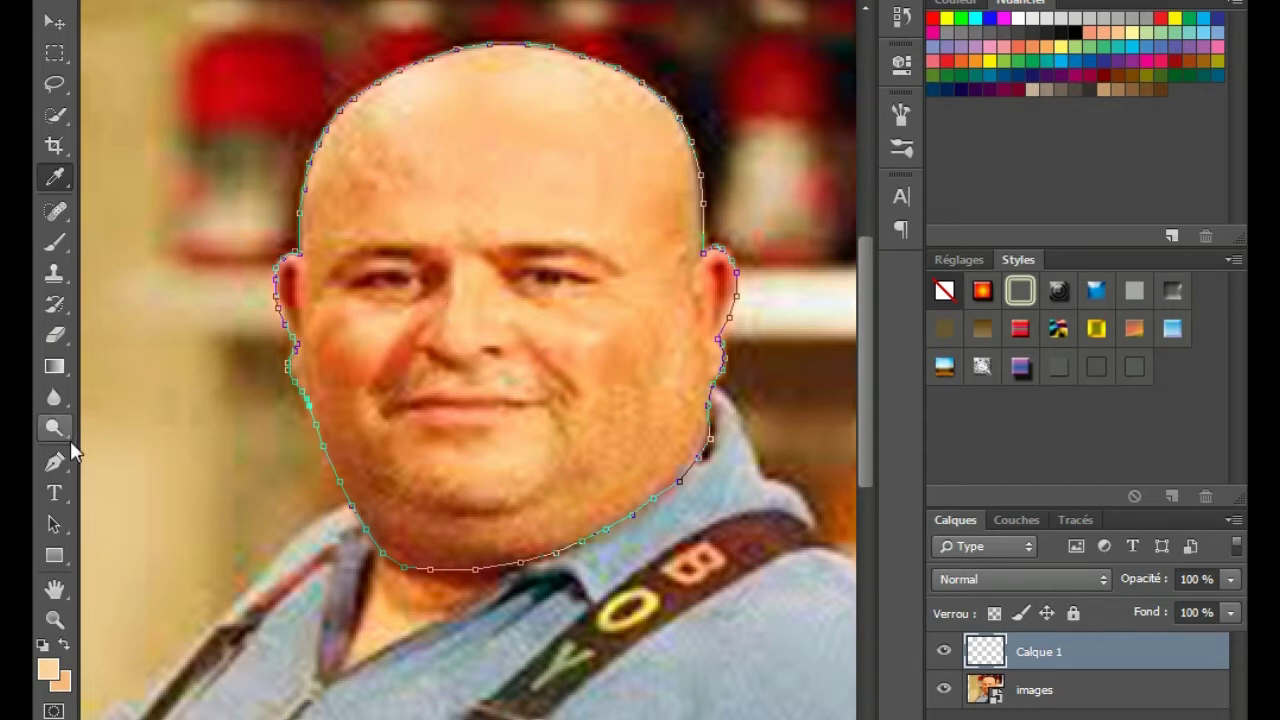
{"action": "left_click", "coordinate": [54, 462]}
{"action": "right_click", "coordinate": [519, 326]}
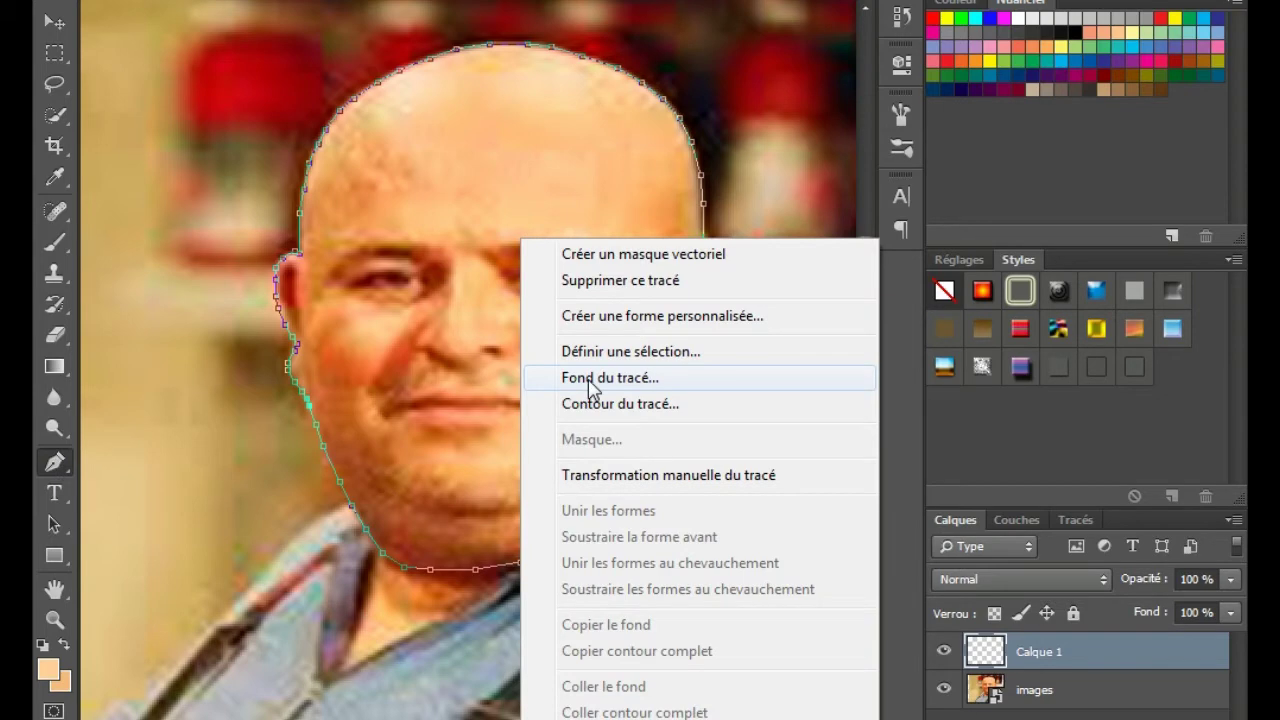
{"action": "left_click", "coordinate": [583, 378]}
{"action": "left_click", "coordinate": [728, 132]}
{"action": "left_click", "coordinate": [655, 196]}
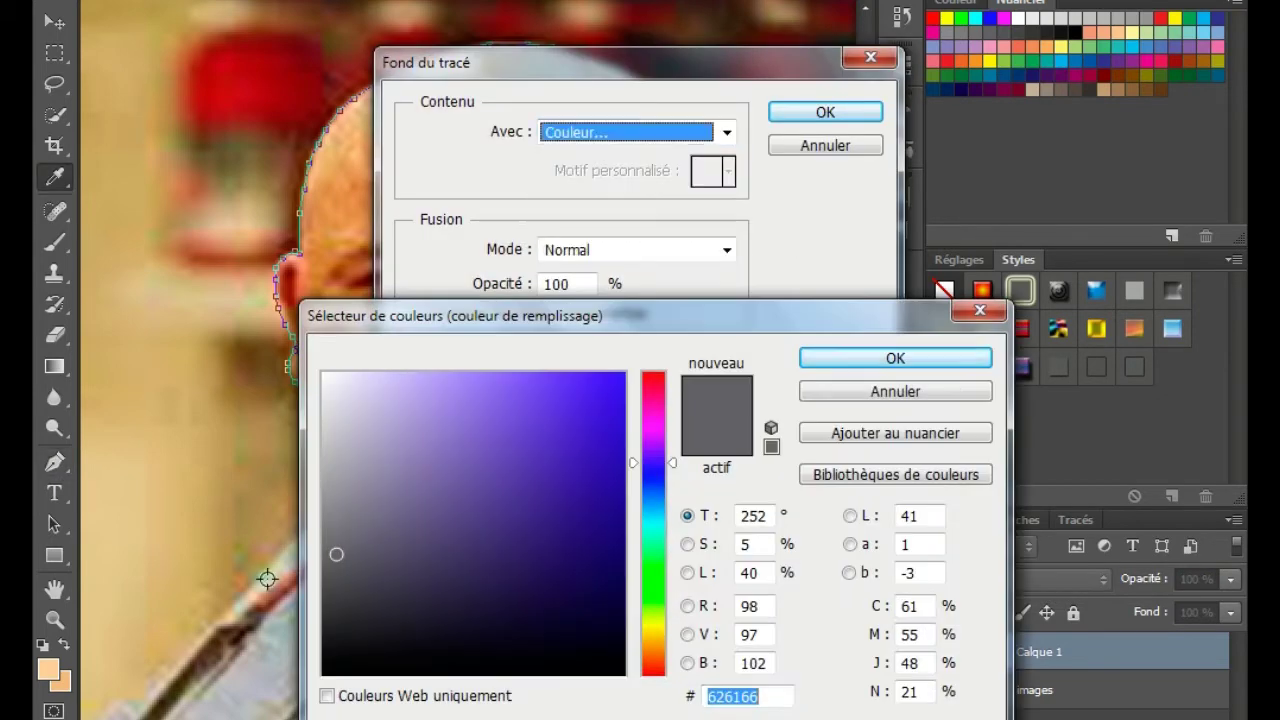
{"action": "left_click", "coordinate": [57, 665]}
{"action": "left_click", "coordinate": [870, 358]}
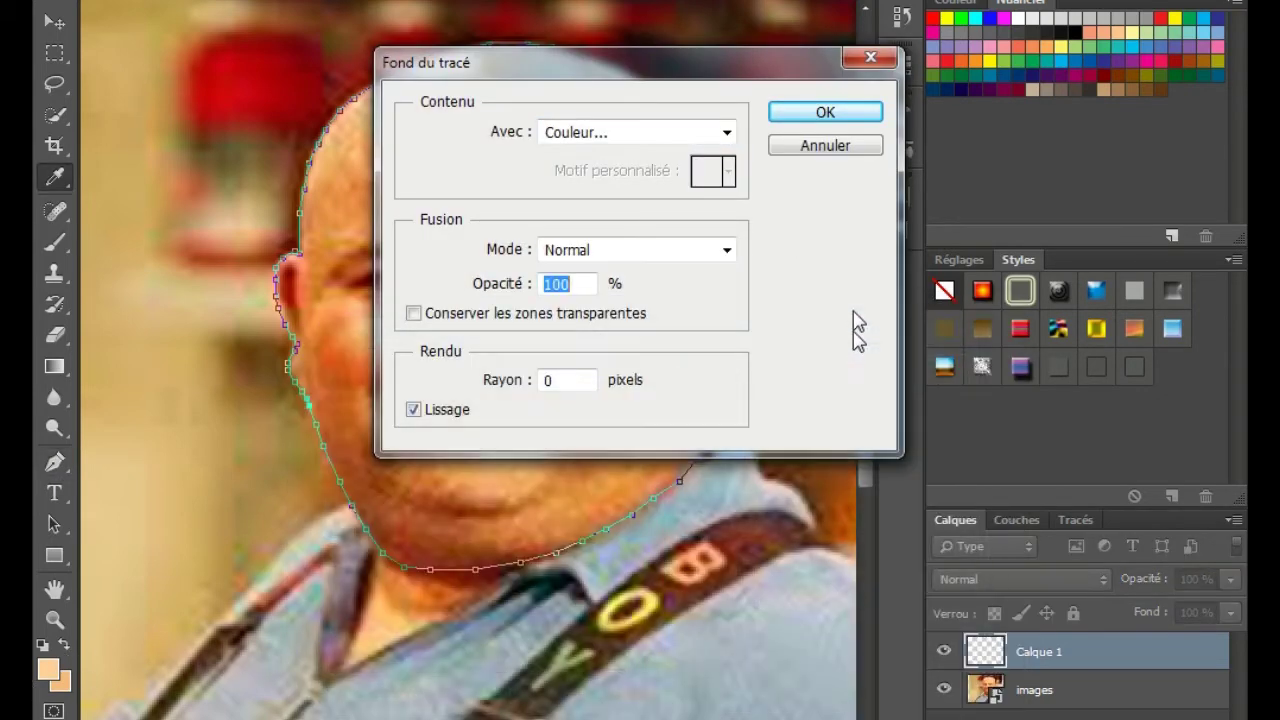
{"action": "left_click", "coordinate": [863, 112]}
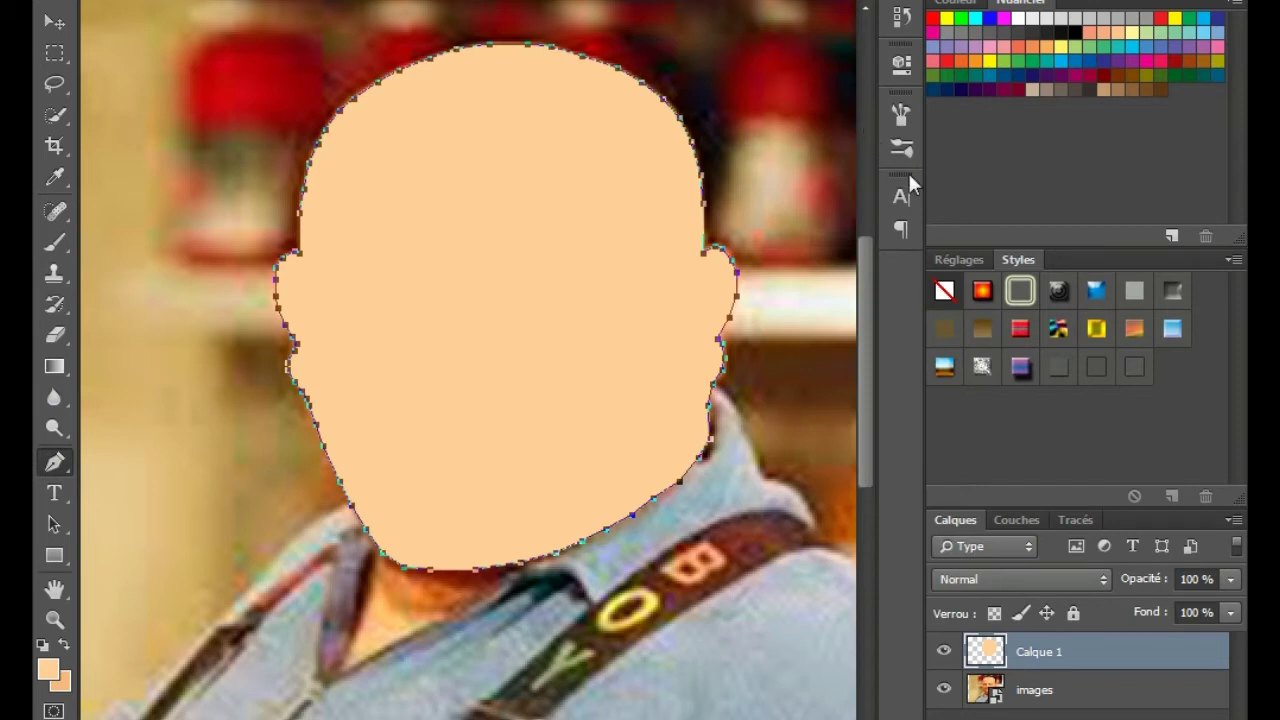
{"action": "left_click", "coordinate": [943, 651]}
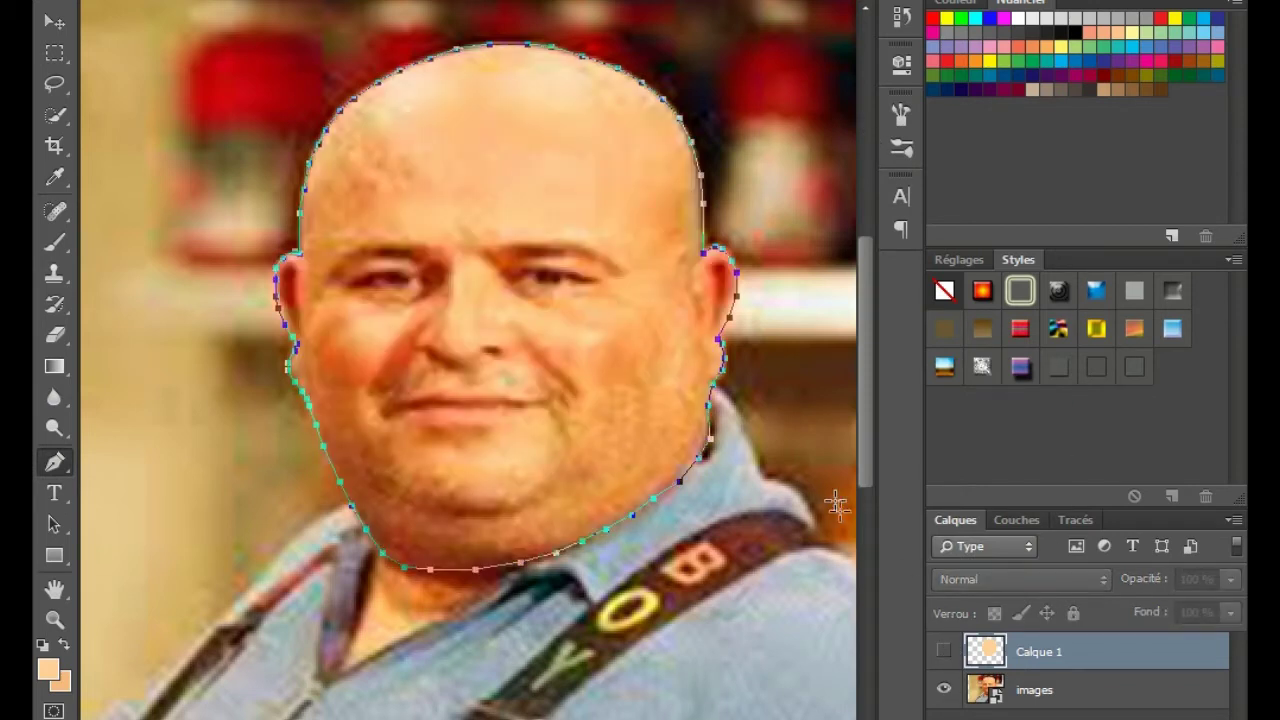
Show Calque 1 again and set the foreground colour to black (000000).
{"action": "left_click", "coordinate": [943, 651]}
{"action": "key", "text": "i"}
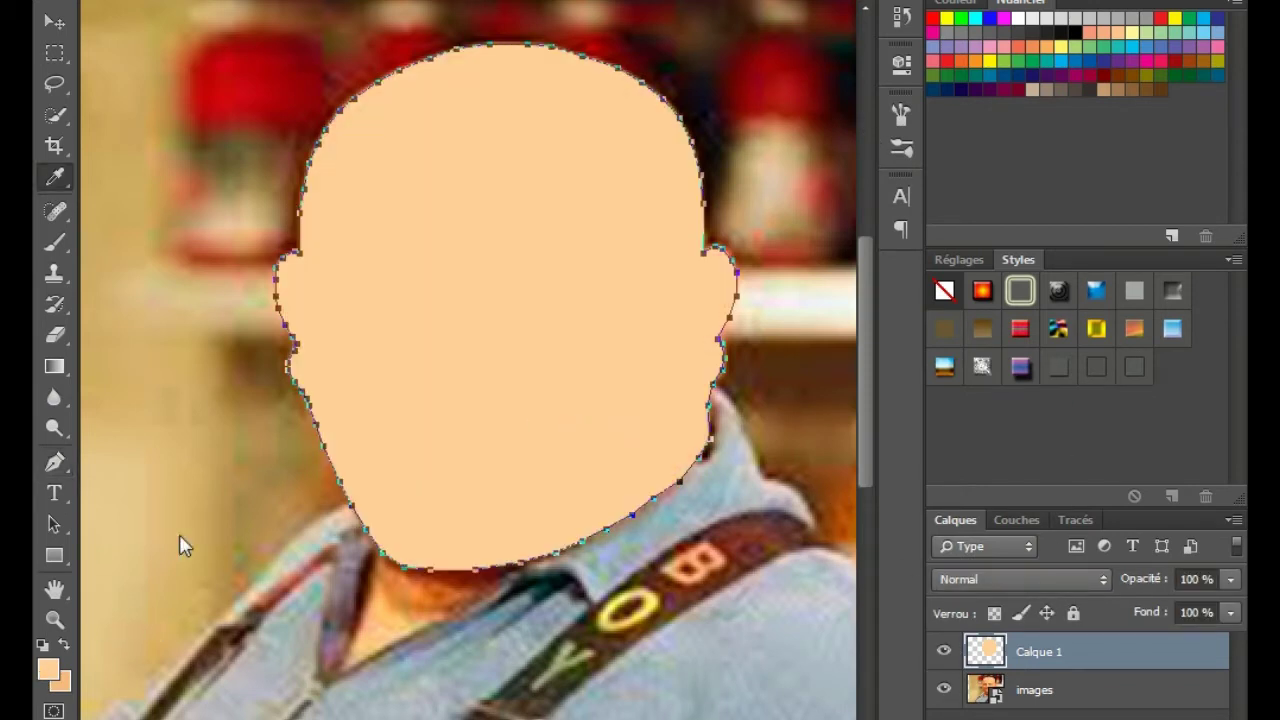
{"action": "left_click", "coordinate": [48, 670]}
{"action": "type", "text": "000000"}
{"action": "left_click", "coordinate": [894, 357]}
{"action": "key", "text": "p"}
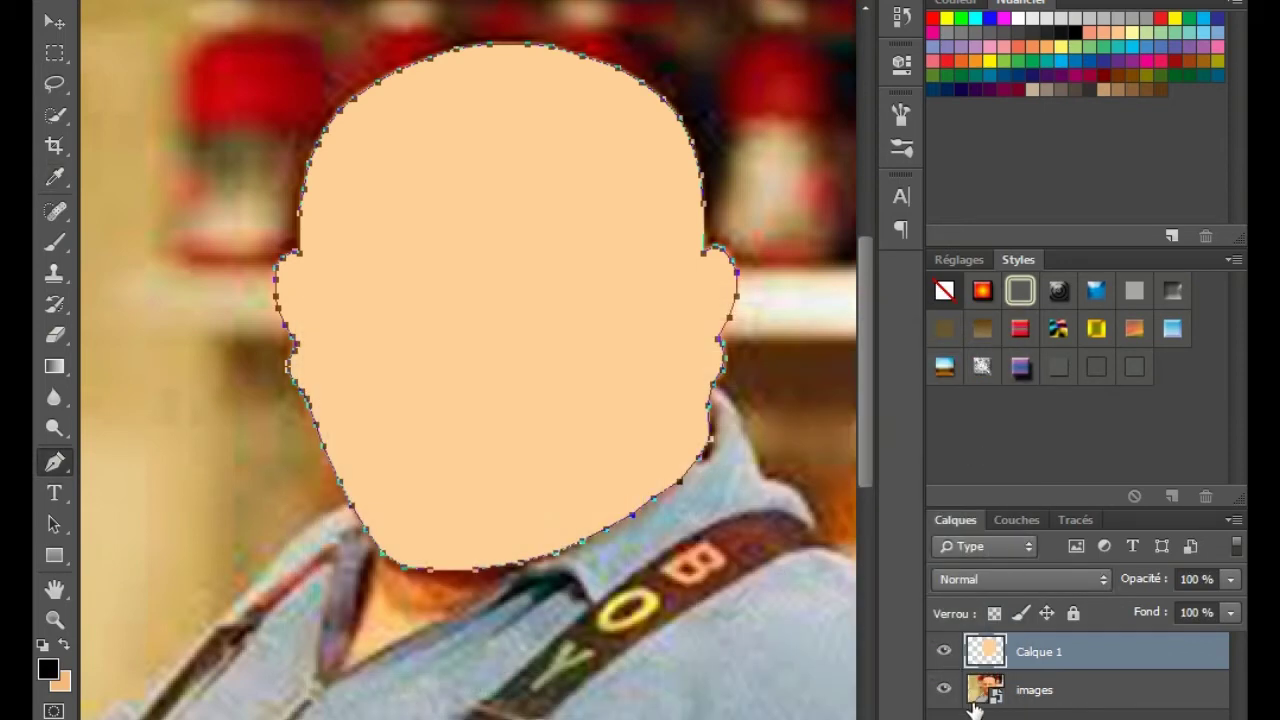
Rasterise the images layer and paint a short black brush stroke at the left.
{"action": "left_click", "coordinate": [1028, 698]}
{"action": "left_click", "coordinate": [60, 243]}
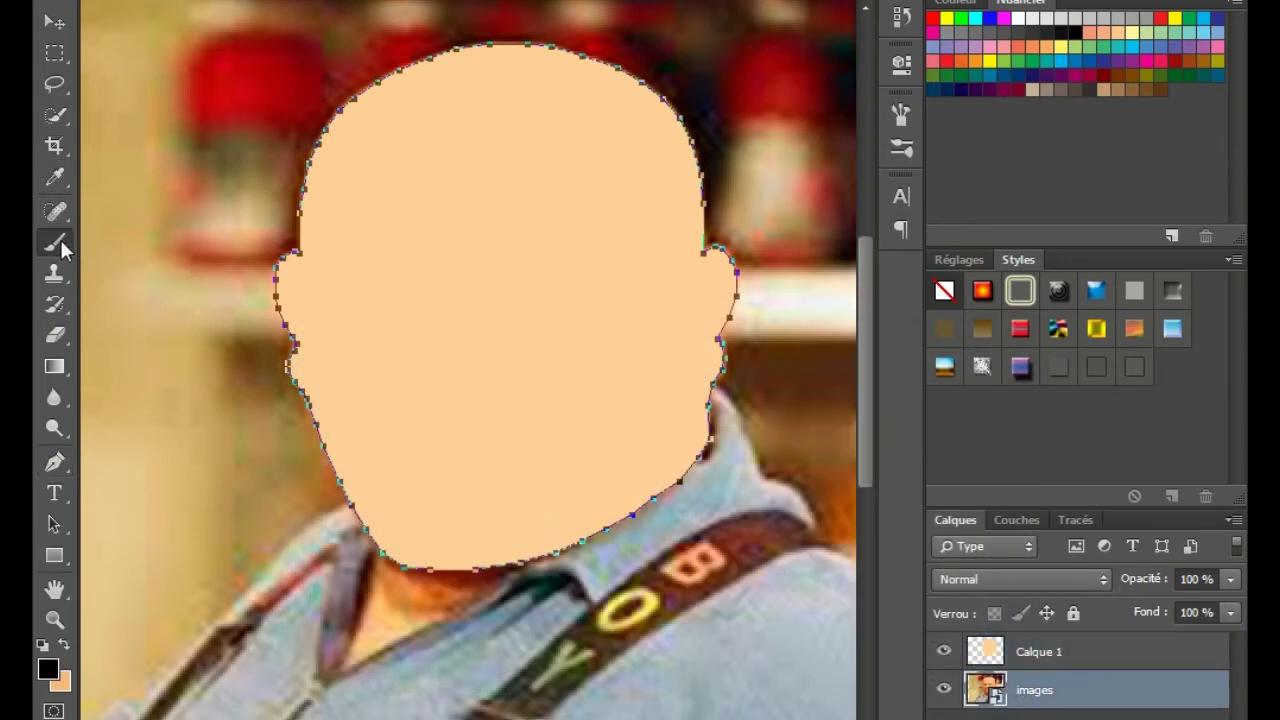
{"action": "left_click", "coordinate": [106, 206]}
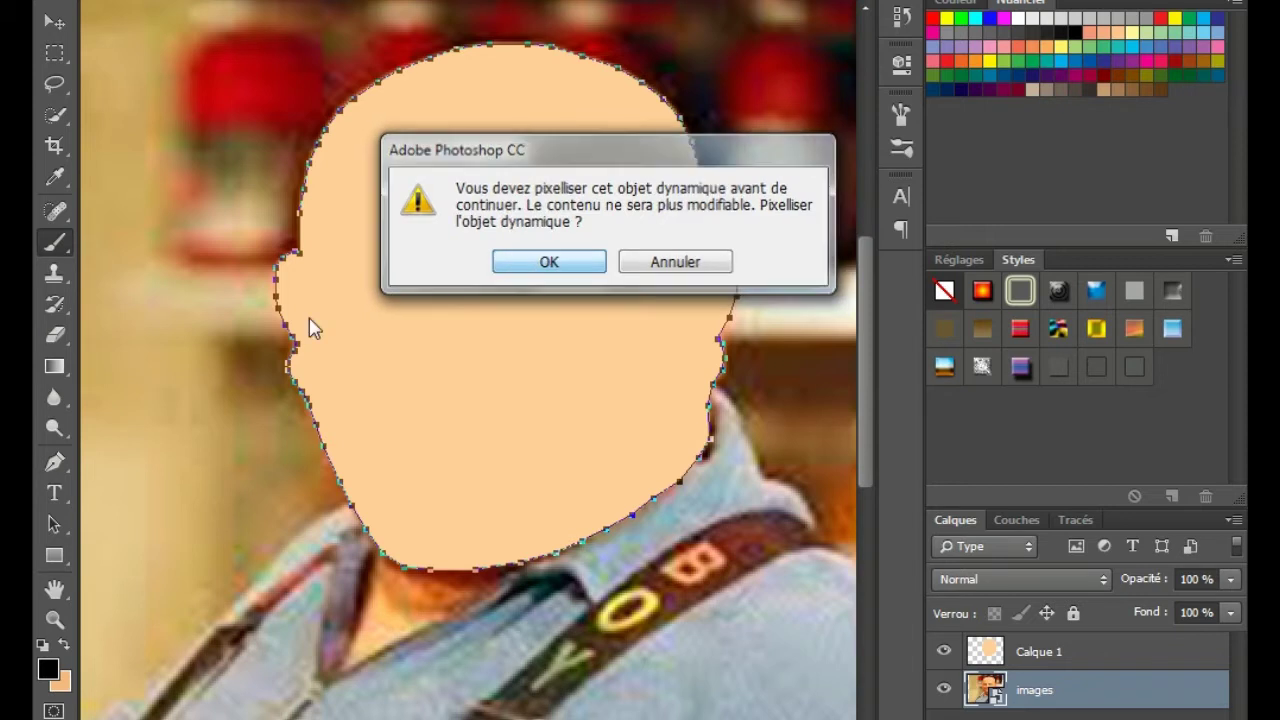
{"action": "key", "text": "Return"}
{"action": "left_click_drag", "start_coordinate": [145, 310], "coordinate": [145, 352]}
Shrink the brush size and paint thin black test strokes on the left background.
{"action": "left_click", "coordinate": [75, 2]}
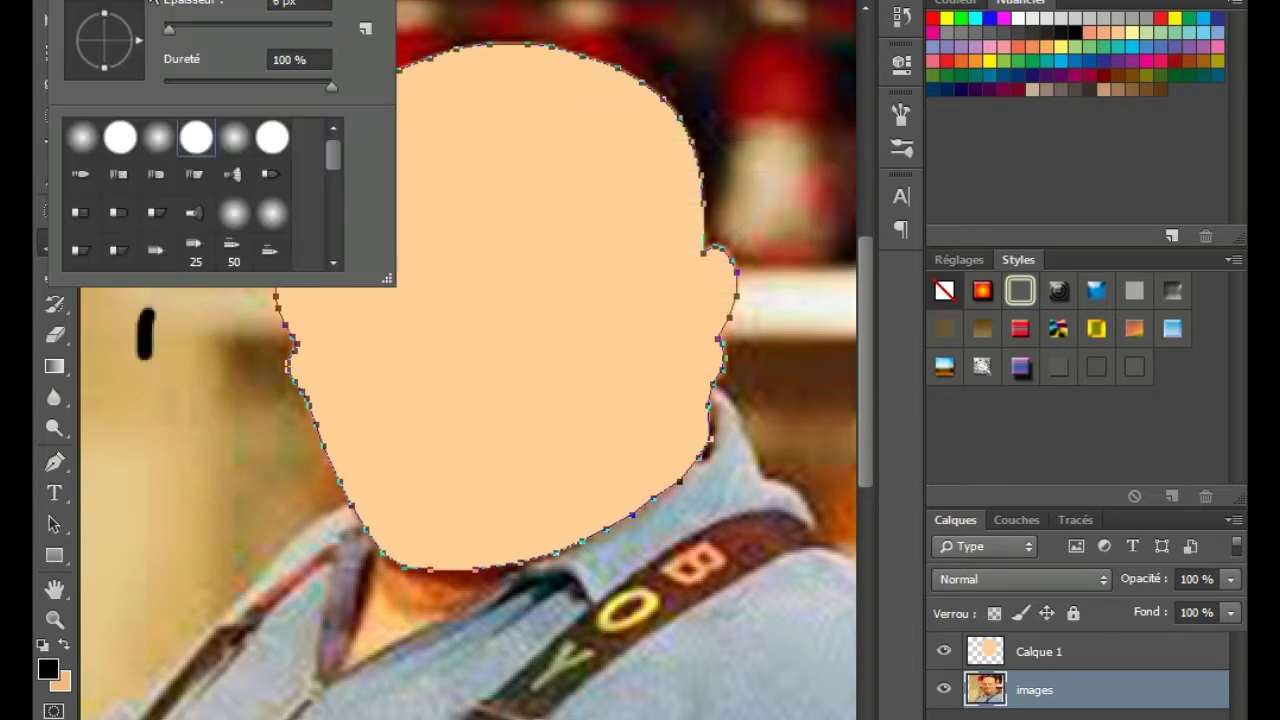
{"action": "left_click_drag", "start_coordinate": [167, 30], "coordinate": [164, 30]}
{"action": "left_click_drag", "start_coordinate": [106, 386], "coordinate": [106, 406]}
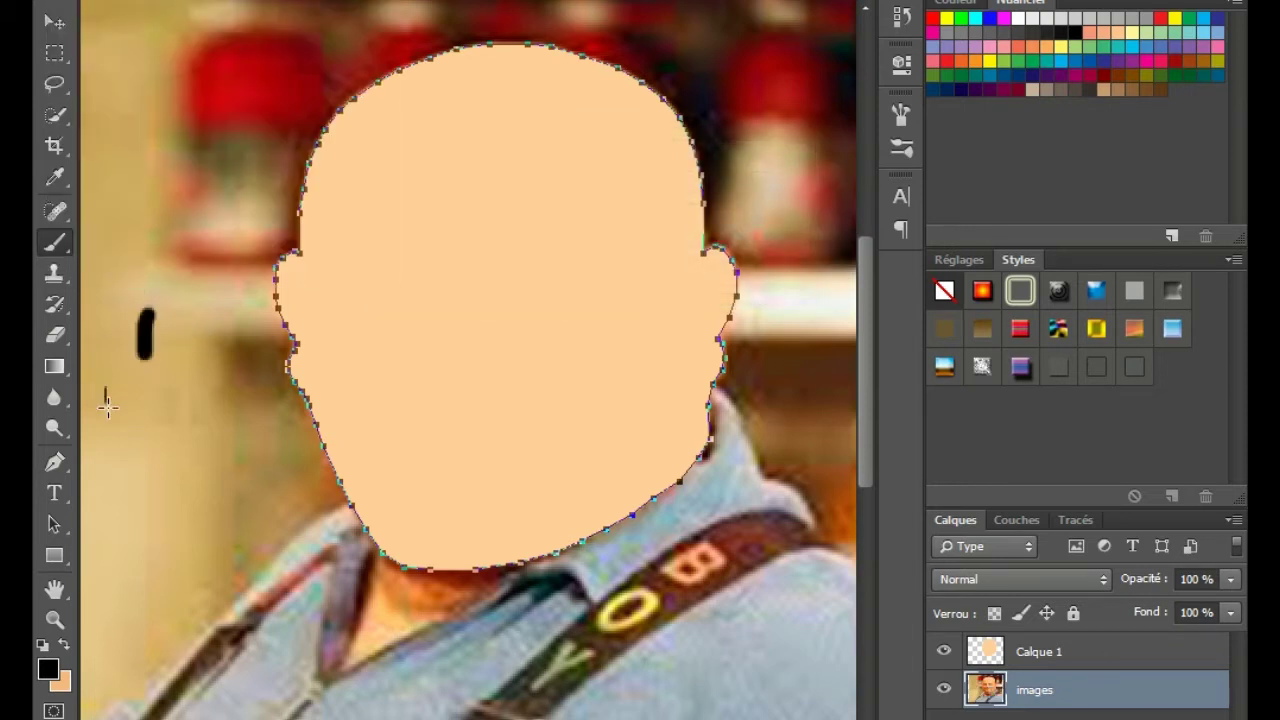
{"action": "left_click", "coordinate": [75, 2]}
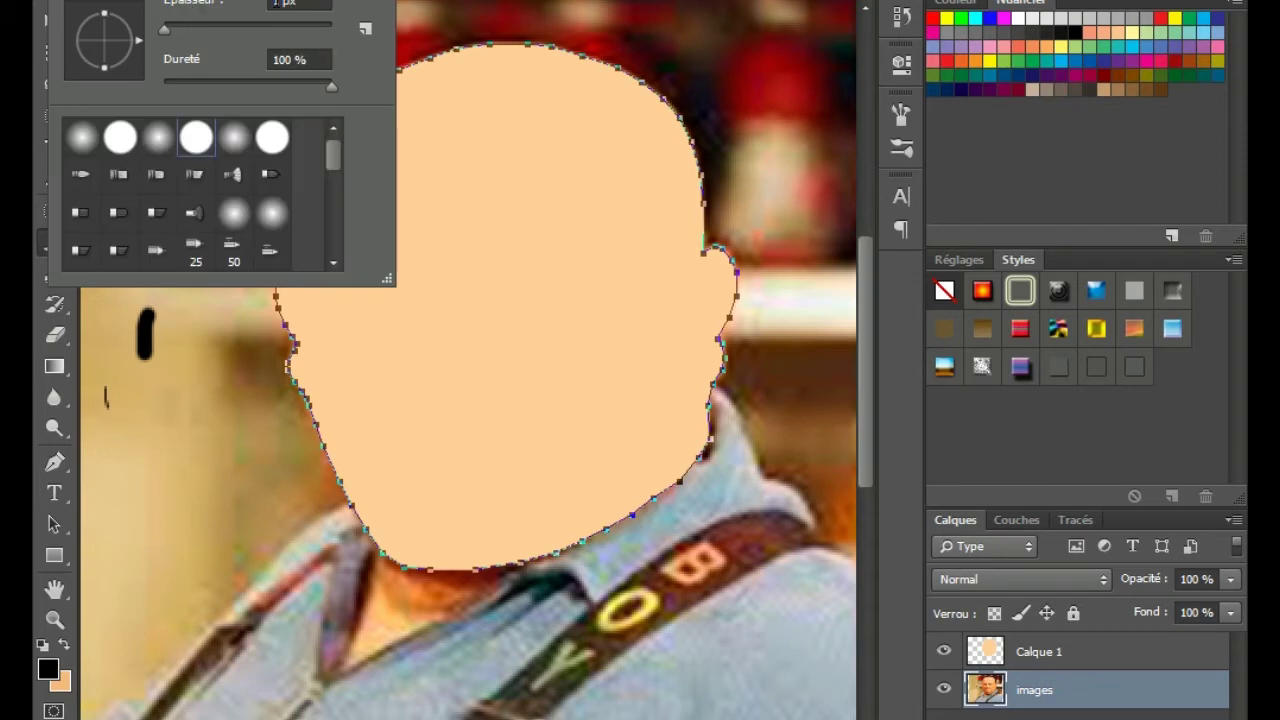
{"action": "left_click", "coordinate": [272, 4]}
{"action": "key", "text": "Return"}
{"action": "left_click_drag", "start_coordinate": [116, 393], "coordinate": [118, 411]}
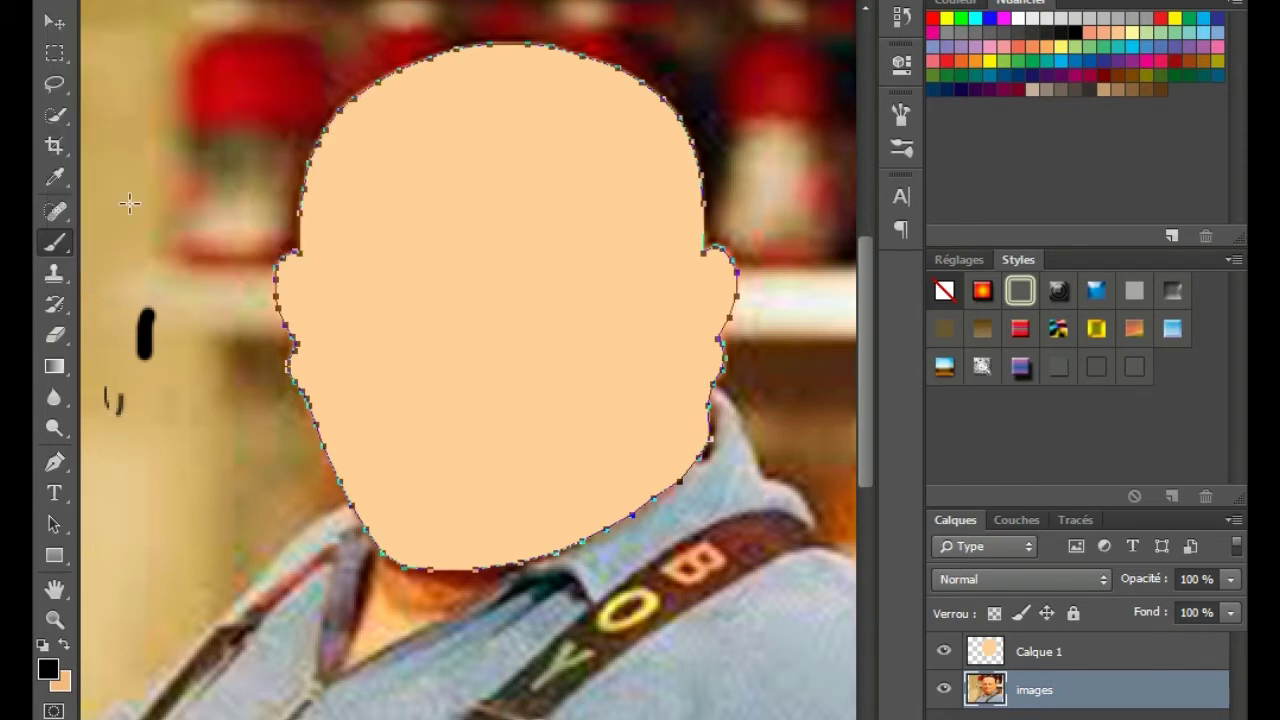
Try brush sizes 5 and 4 px, painting a vertical stroke, a dot and a curved stroke.
{"action": "left_click", "coordinate": [75, 2]}
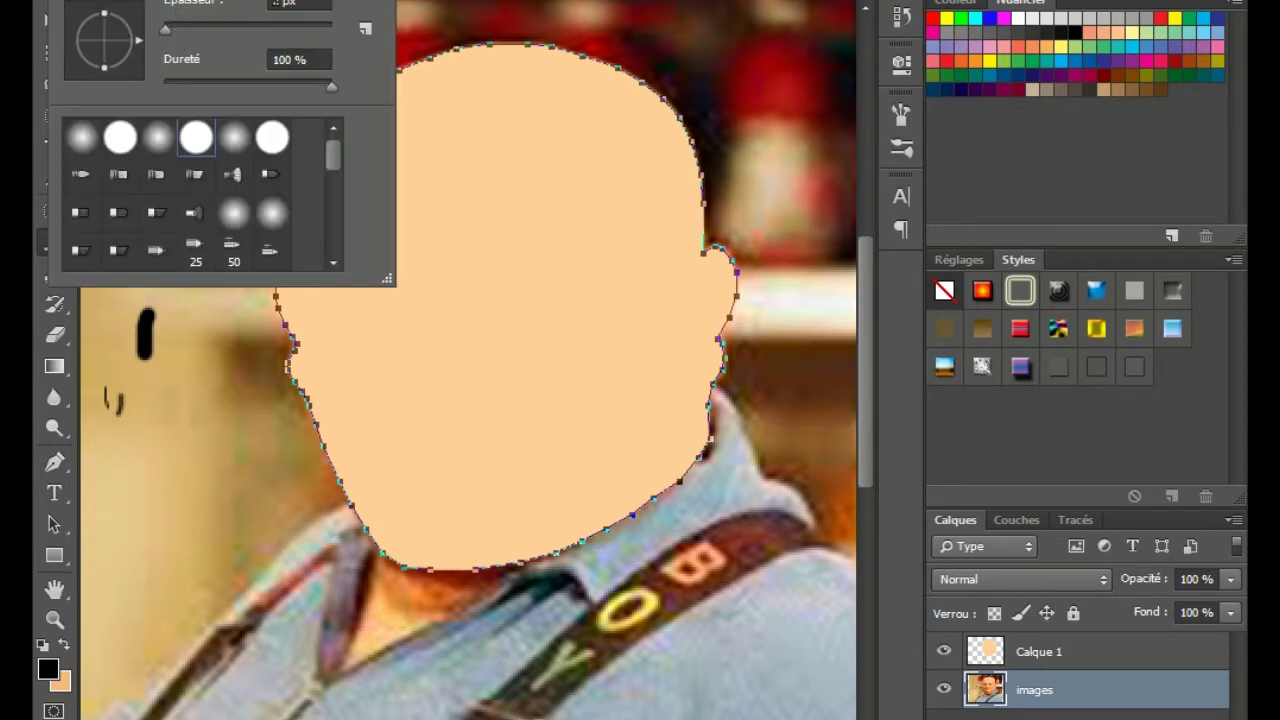
{"action": "left_click", "coordinate": [285, 4]}
{"action": "type", "text": "5"}
{"action": "left_click", "coordinate": [120, 443]}
{"action": "left_click_drag", "start_coordinate": [119, 449], "coordinate": [124, 482]}
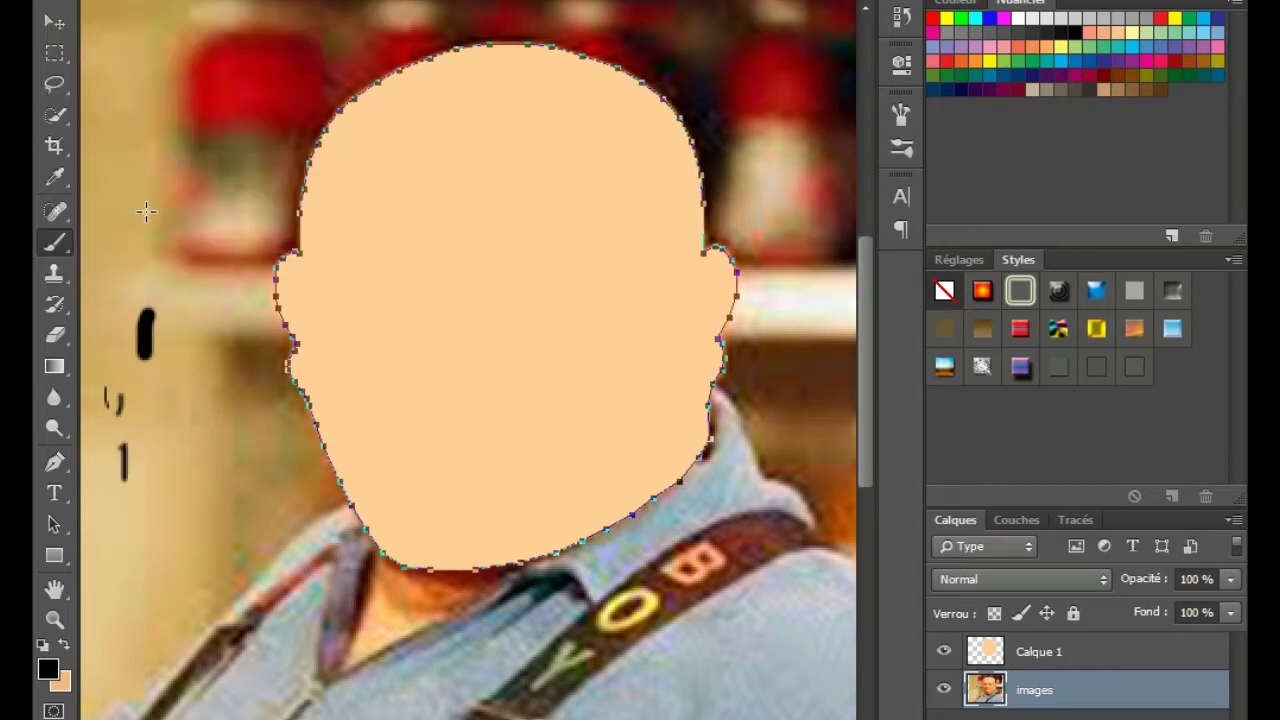
{"action": "left_click", "coordinate": [60, 2]}
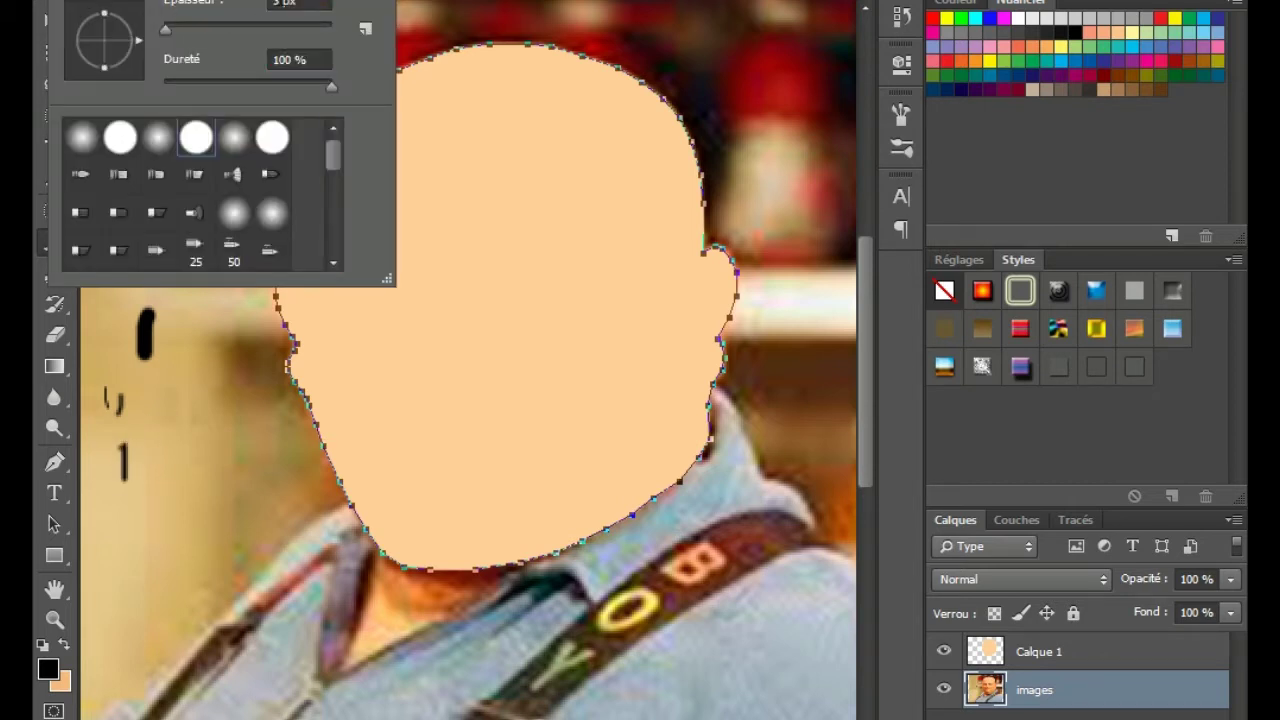
{"action": "left_click", "coordinate": [158, 466]}
{"action": "left_click", "coordinate": [155, 472]}
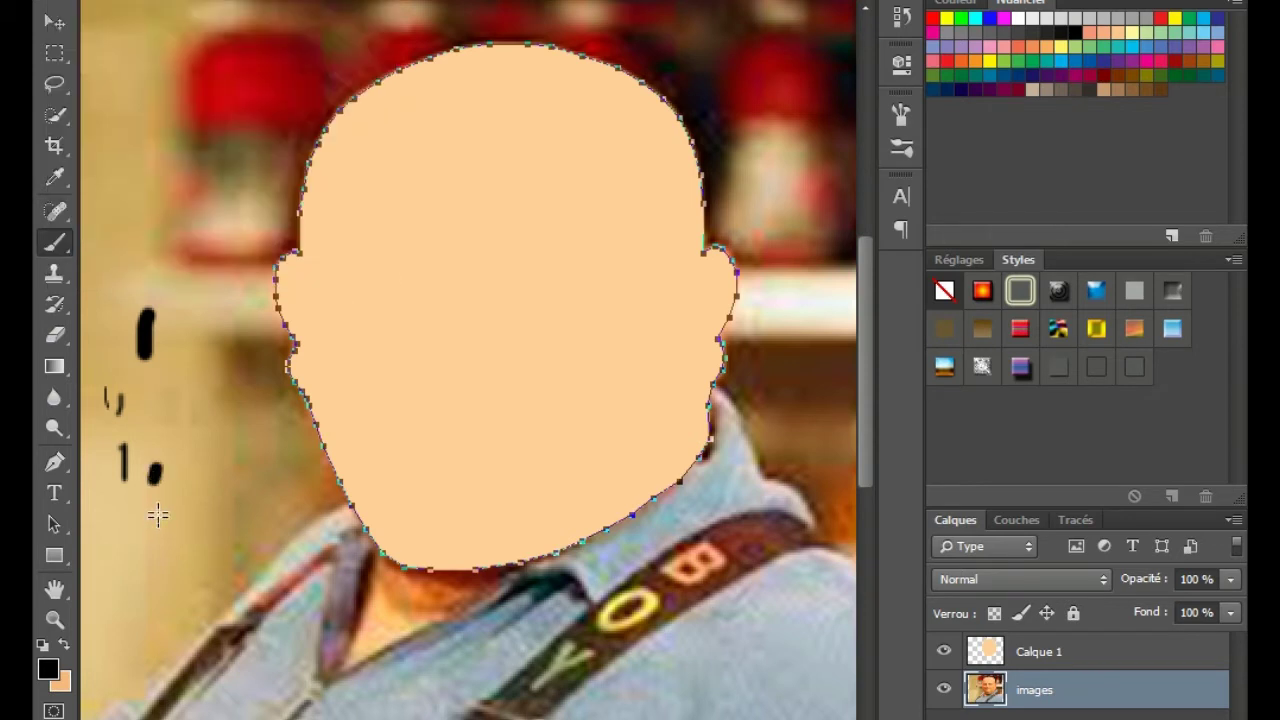
{"action": "left_click", "coordinate": [229, 4]}
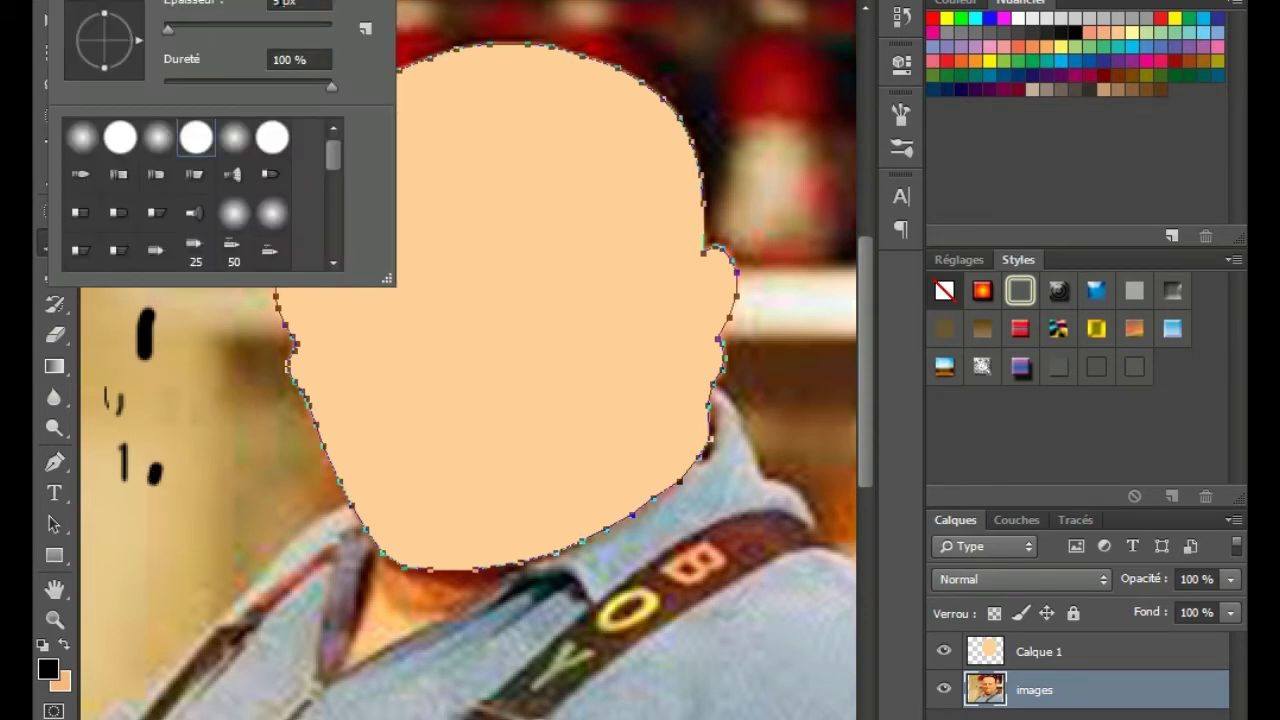
{"action": "key", "text": "BackSpace"}
{"action": "key", "text": "Return"}
{"action": "left_click_drag", "start_coordinate": [184, 464], "coordinate": [176, 500]}
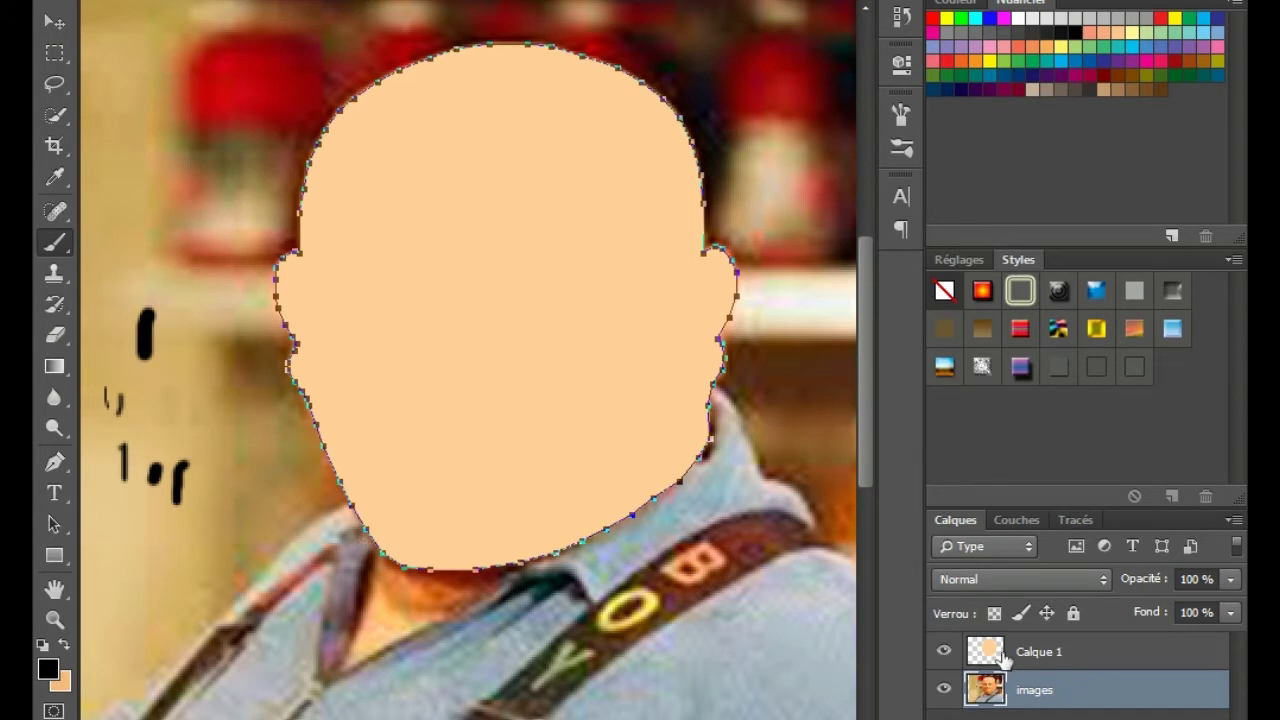
Apply Contour du tracé in black to the head path on Calque 1, deselect it, and hide Calque 1.
{"action": "left_click", "coordinate": [1039, 655]}
{"action": "key", "text": "p"}
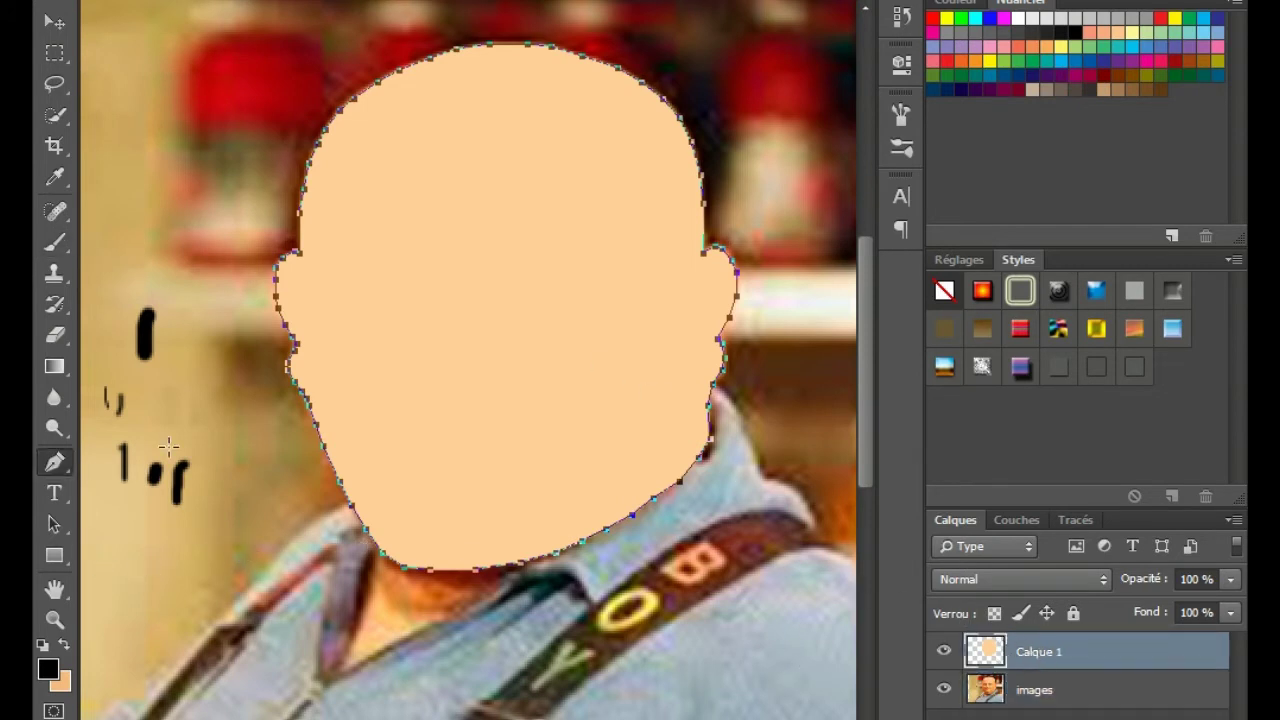
{"action": "right_click", "coordinate": [531, 346]}
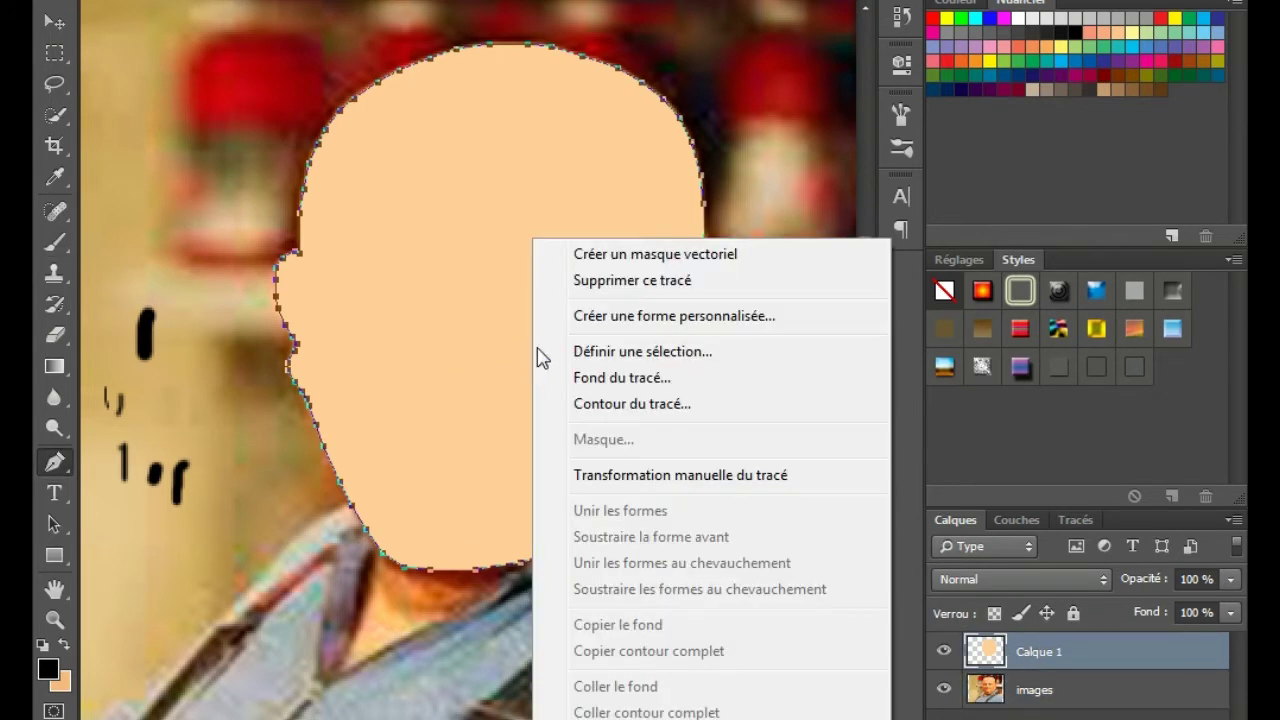
{"action": "left_click", "coordinate": [610, 405]}
{"action": "left_click", "coordinate": [822, 197]}
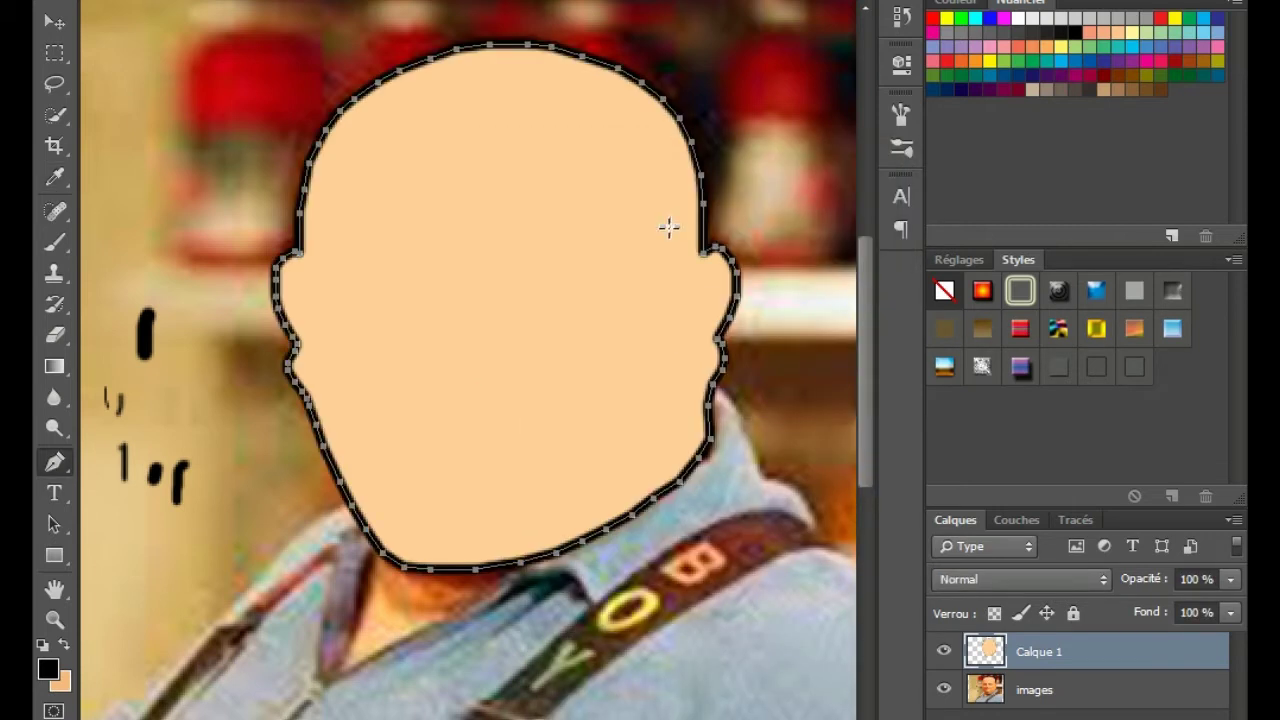
{"action": "key", "text": "Return"}
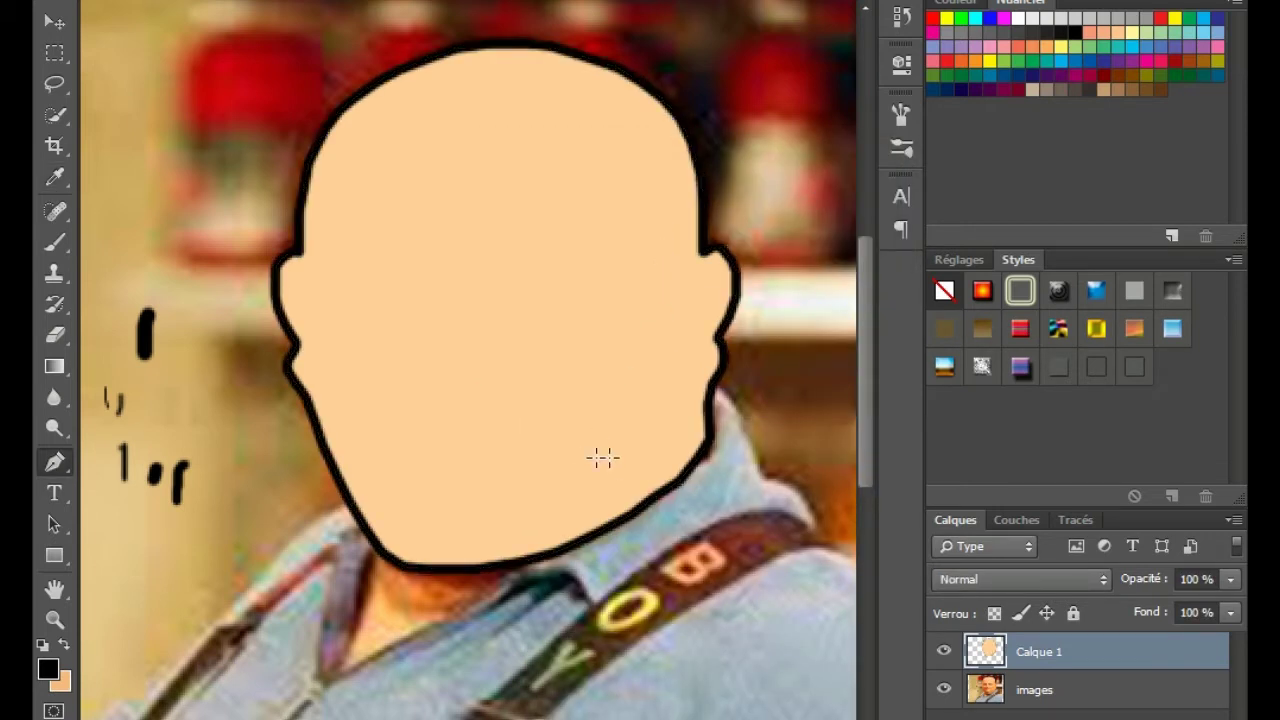
{"action": "left_click", "coordinate": [943, 651]}
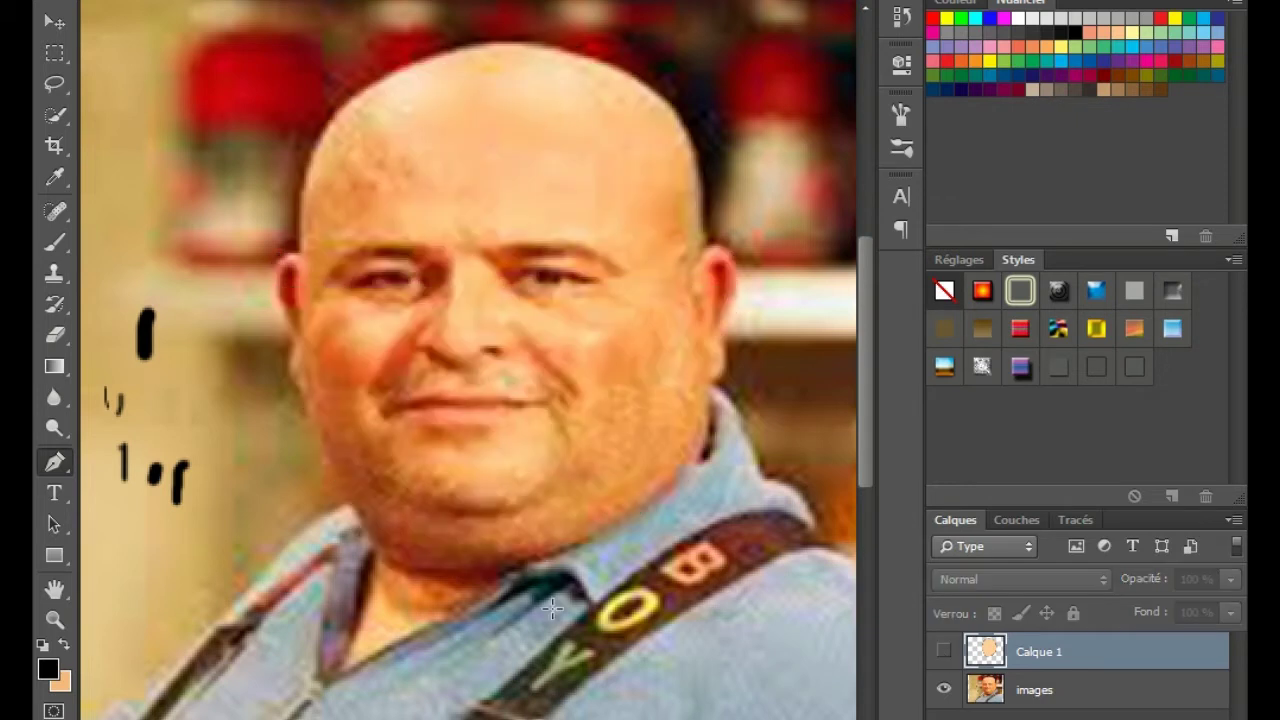
Draw a seven-point Pen path along the chin curve for the smile.
{"action": "left_click", "coordinate": [382, 496]}
{"action": "left_click", "coordinate": [404, 500]}
{"action": "left_click", "coordinate": [427, 509]}
{"action": "left_click", "coordinate": [452, 511]}
{"action": "left_click", "coordinate": [483, 514]}
{"action": "left_click", "coordinate": [514, 510]}
{"action": "left_click", "coordinate": [536, 502]}
Show Calque 1 again and delete the smile path's first anchor point.
{"action": "right_click", "coordinate": [384, 497]}
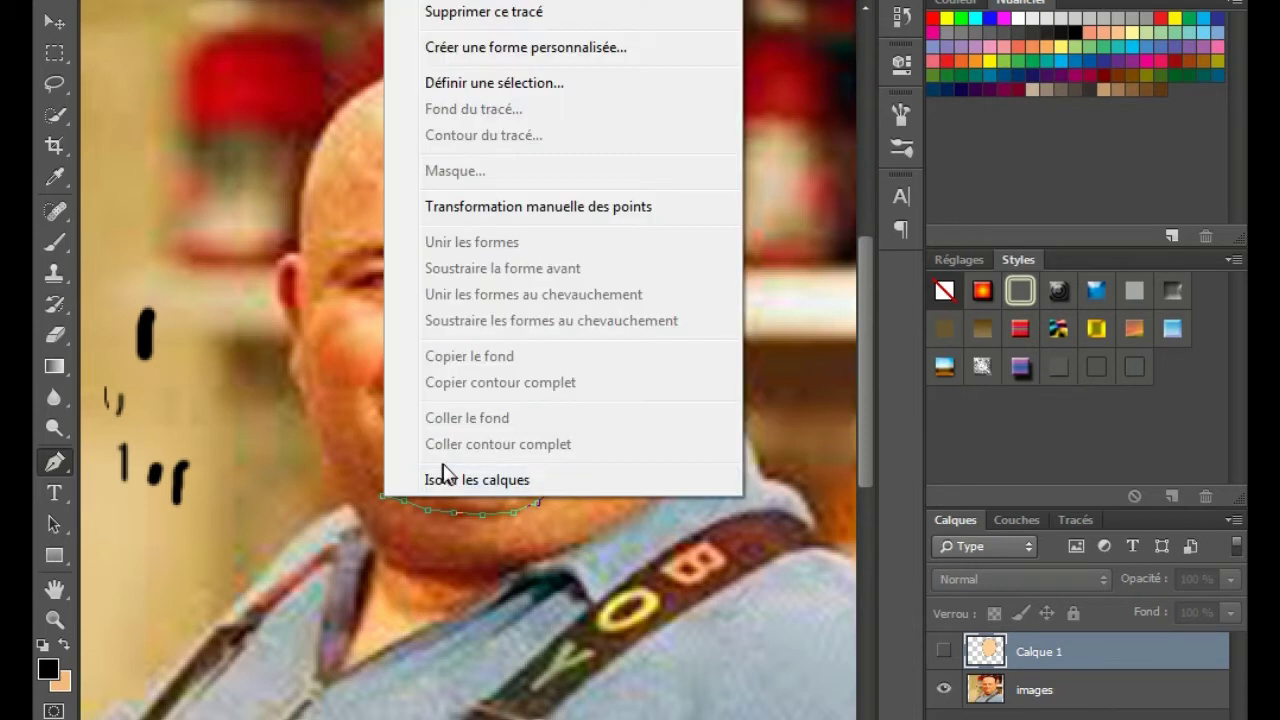
{"action": "left_click", "coordinate": [453, 548]}
{"action": "right_click", "coordinate": [466, 499]}
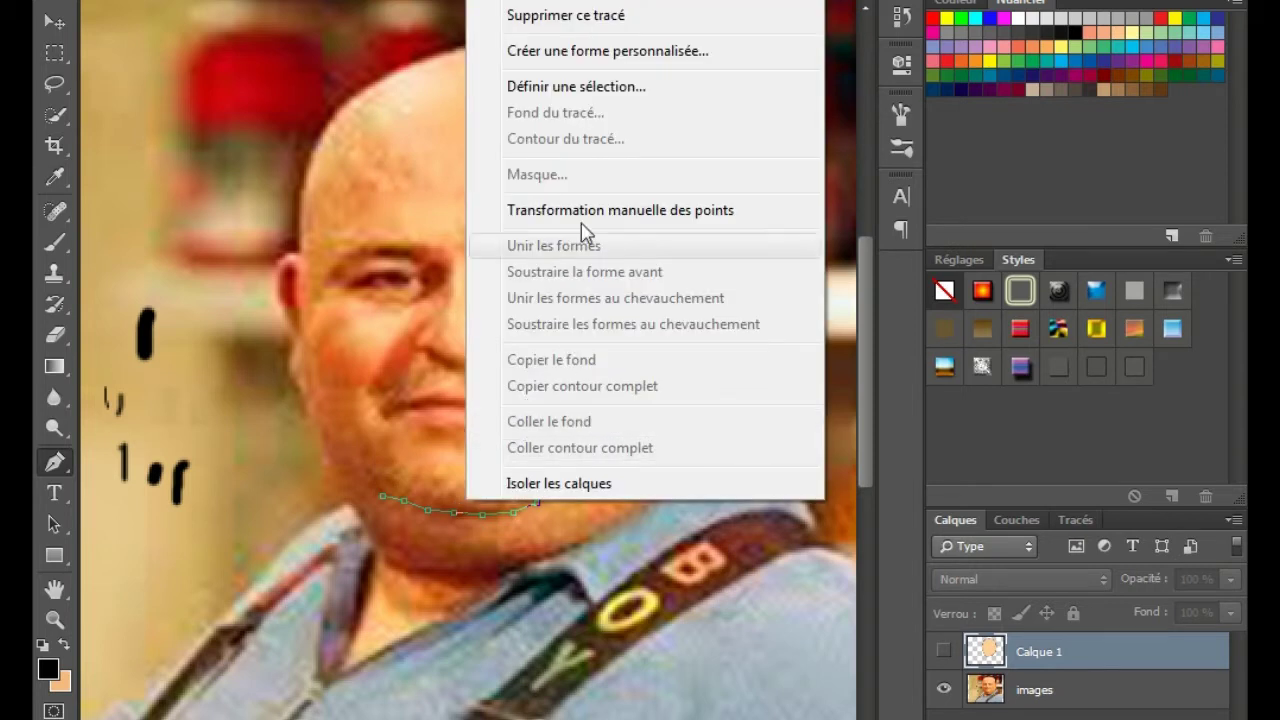
{"action": "left_click", "coordinate": [944, 650]}
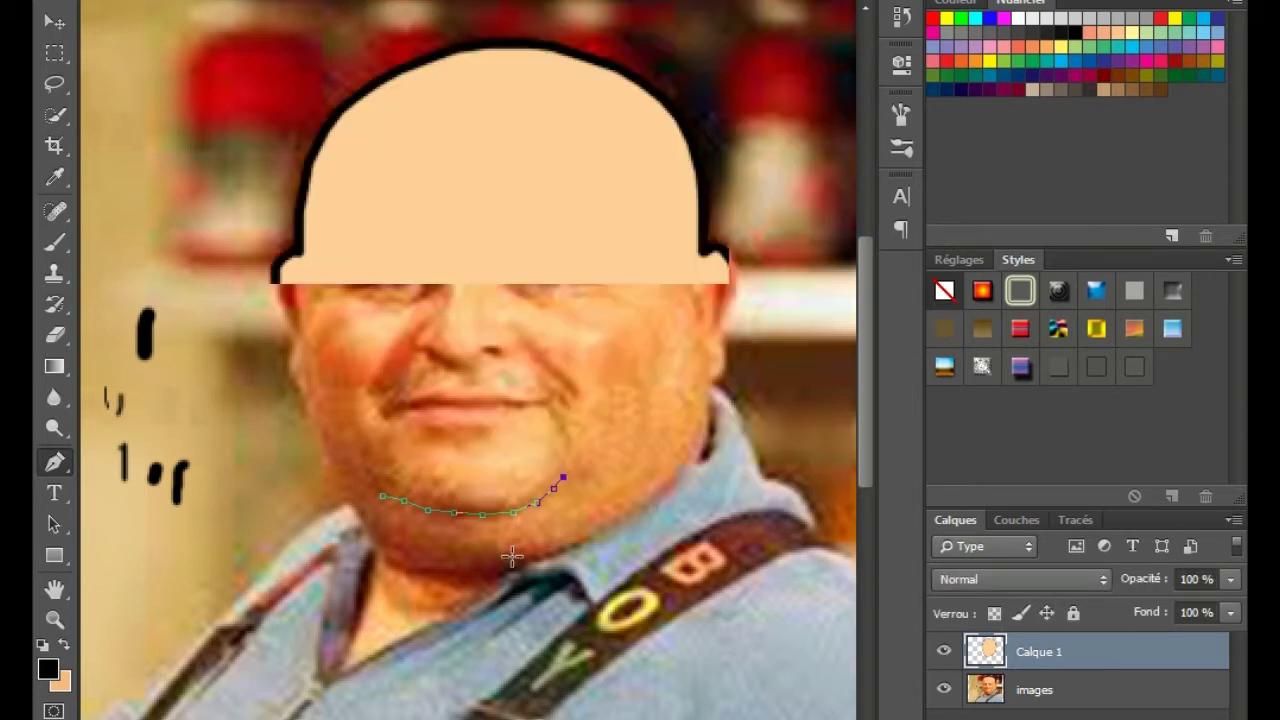
{"action": "right_click", "coordinate": [486, 496]}
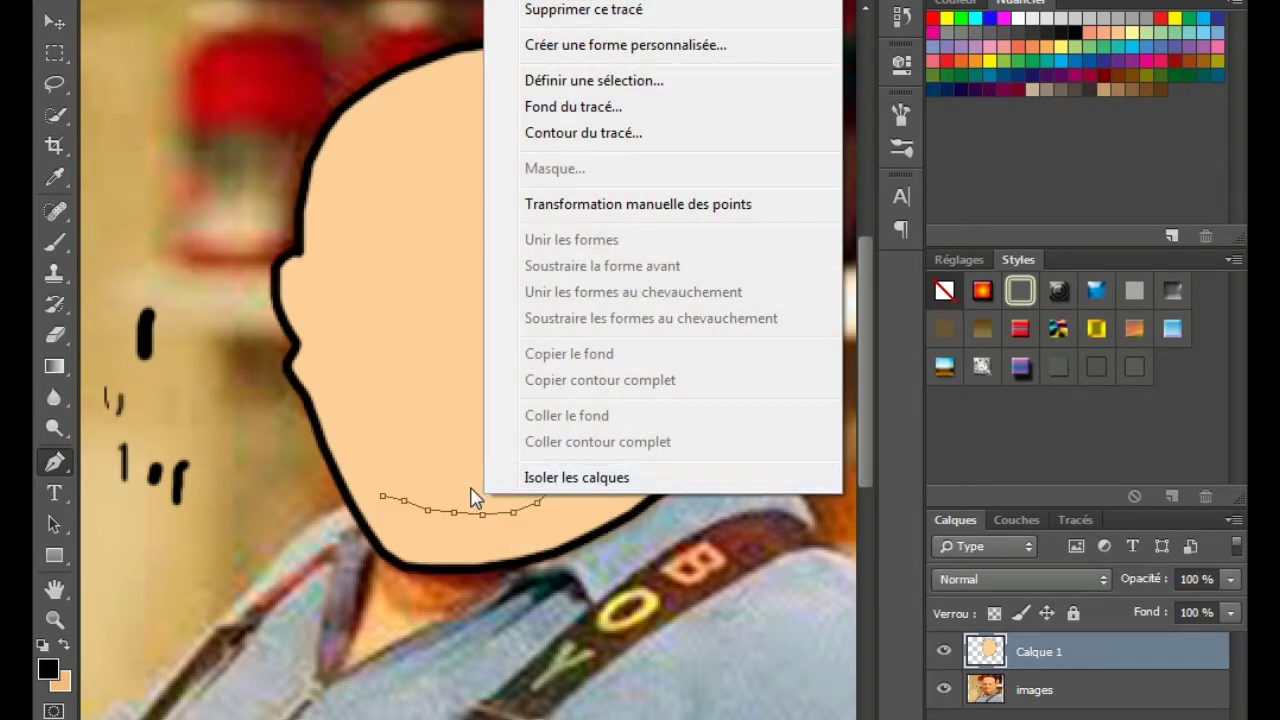
{"action": "left_click", "coordinate": [433, 498]}
{"action": "right_click", "coordinate": [386, 506]}
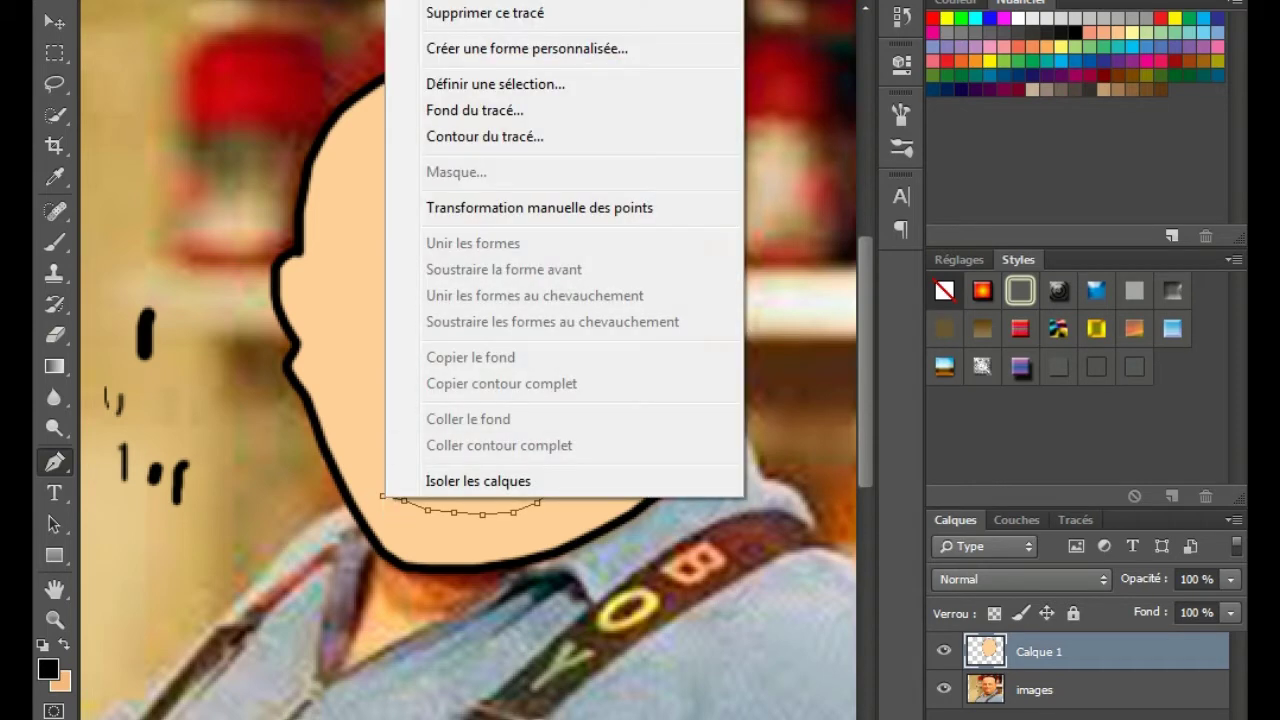
{"action": "left_click", "coordinate": [491, 403]}
Stroke the smile path in black with Contour du tracé, then hide Calque 1.
{"action": "right_click", "coordinate": [481, 500]}
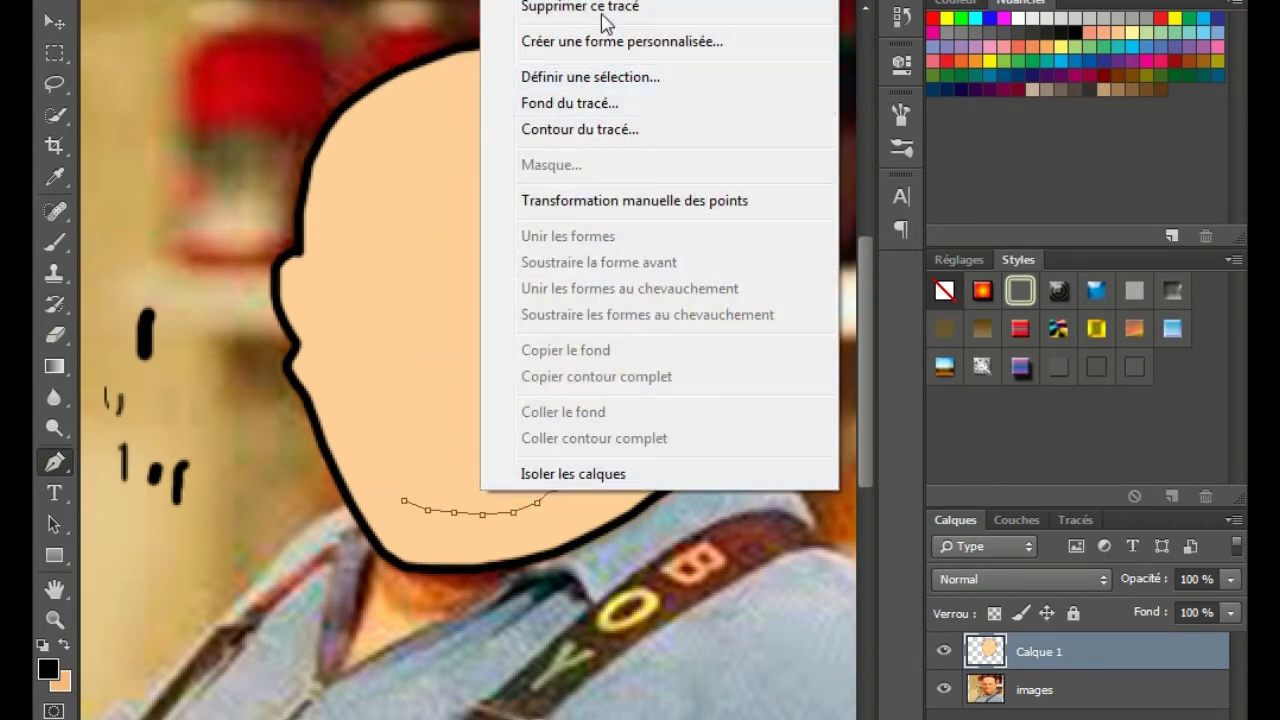
{"action": "left_click", "coordinate": [612, 130]}
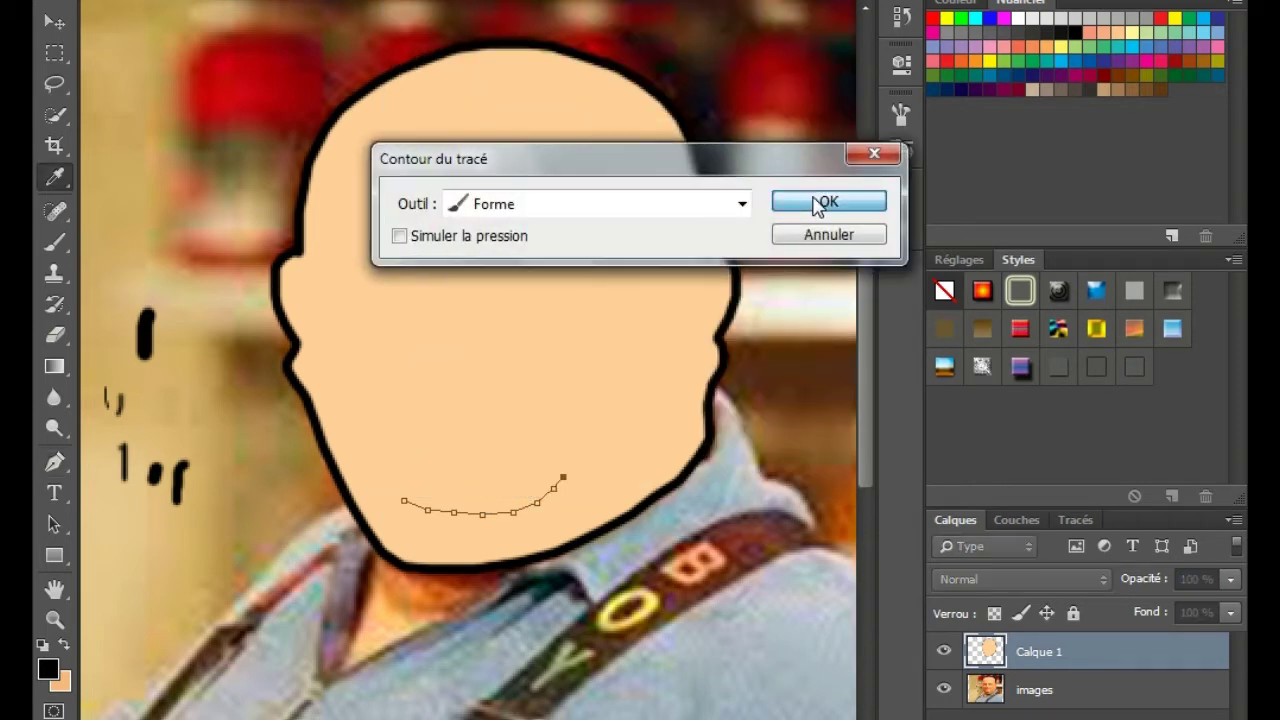
{"action": "left_click", "coordinate": [823, 202]}
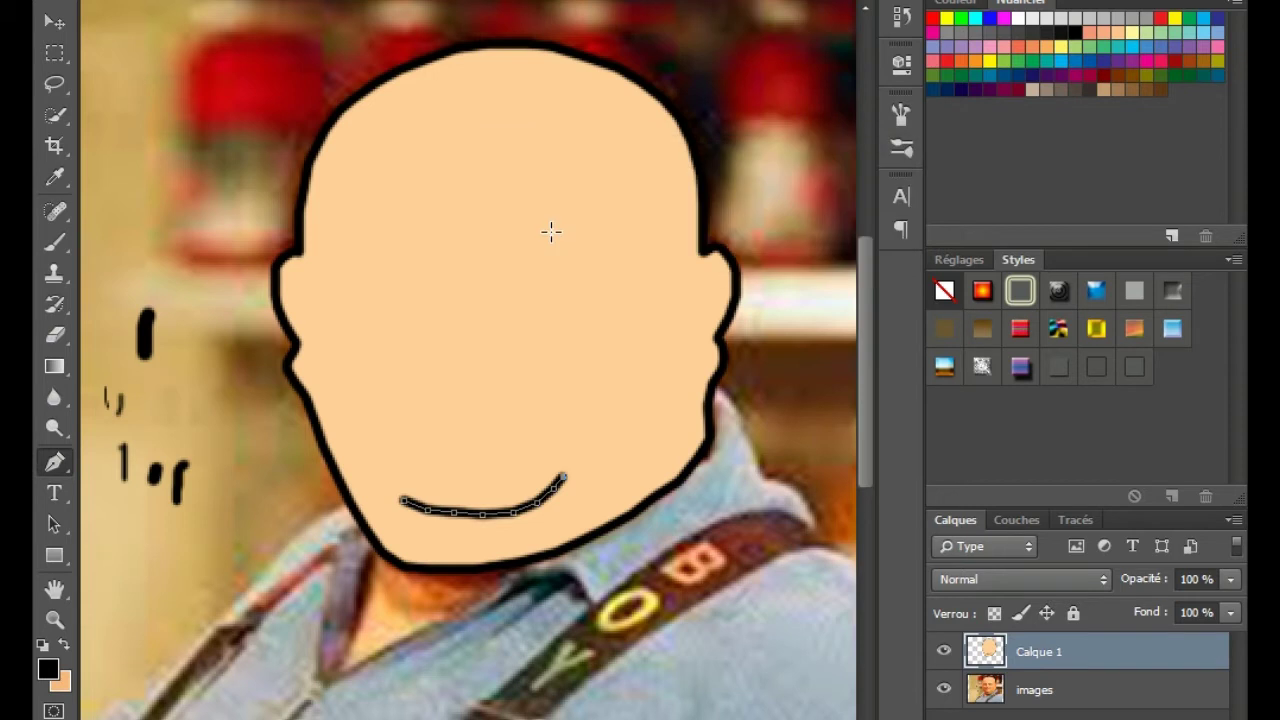
{"action": "left_click", "coordinate": [944, 652]}
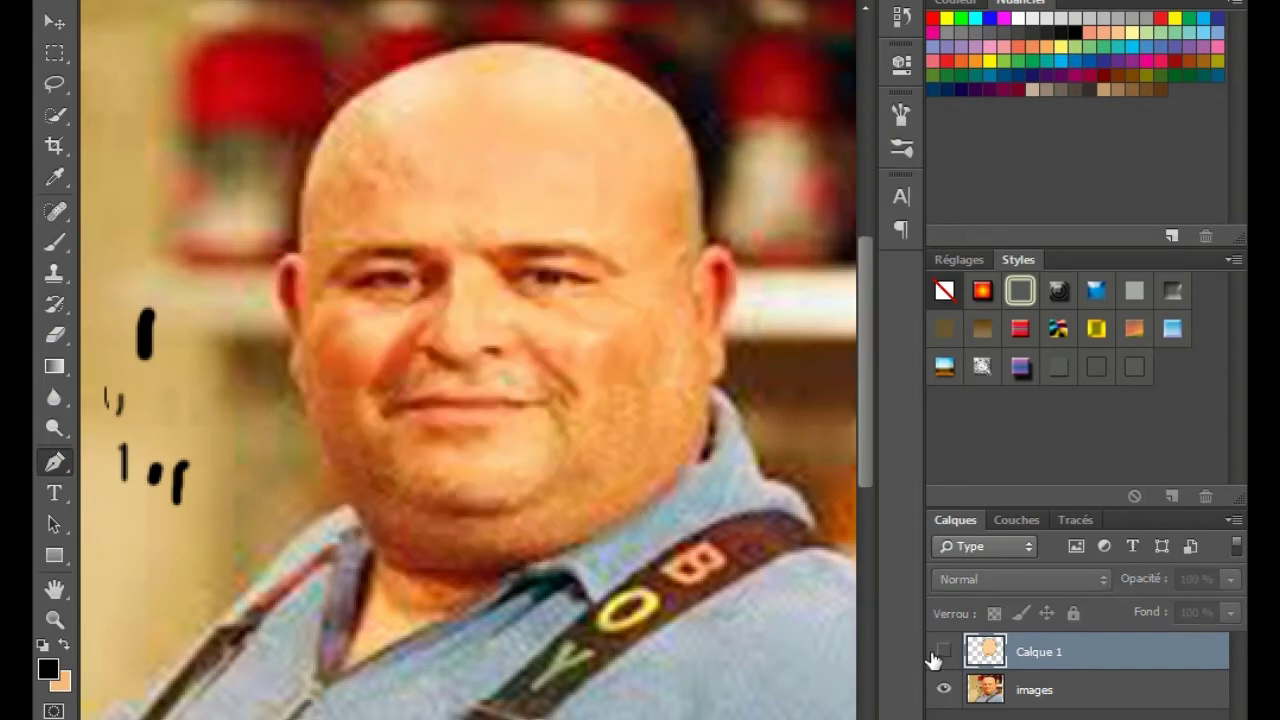
Trace the lower lip outline from the left corner toward the right, deleting a misplaced point.
{"action": "left_click_drag", "start_coordinate": [404, 415], "coordinate": [419, 420]}
{"action": "left_click", "coordinate": [420, 424]}
{"action": "left_click", "coordinate": [444, 426]}
{"action": "left_click", "coordinate": [466, 426]}
{"action": "left_click", "coordinate": [488, 424]}
{"action": "left_click", "coordinate": [508, 416]}
{"action": "left_click", "coordinate": [518, 410]}
{"action": "left_click", "coordinate": [537, 407]}
{"action": "right_click", "coordinate": [522, 405]}
{"action": "left_click", "coordinate": [630, 215]}
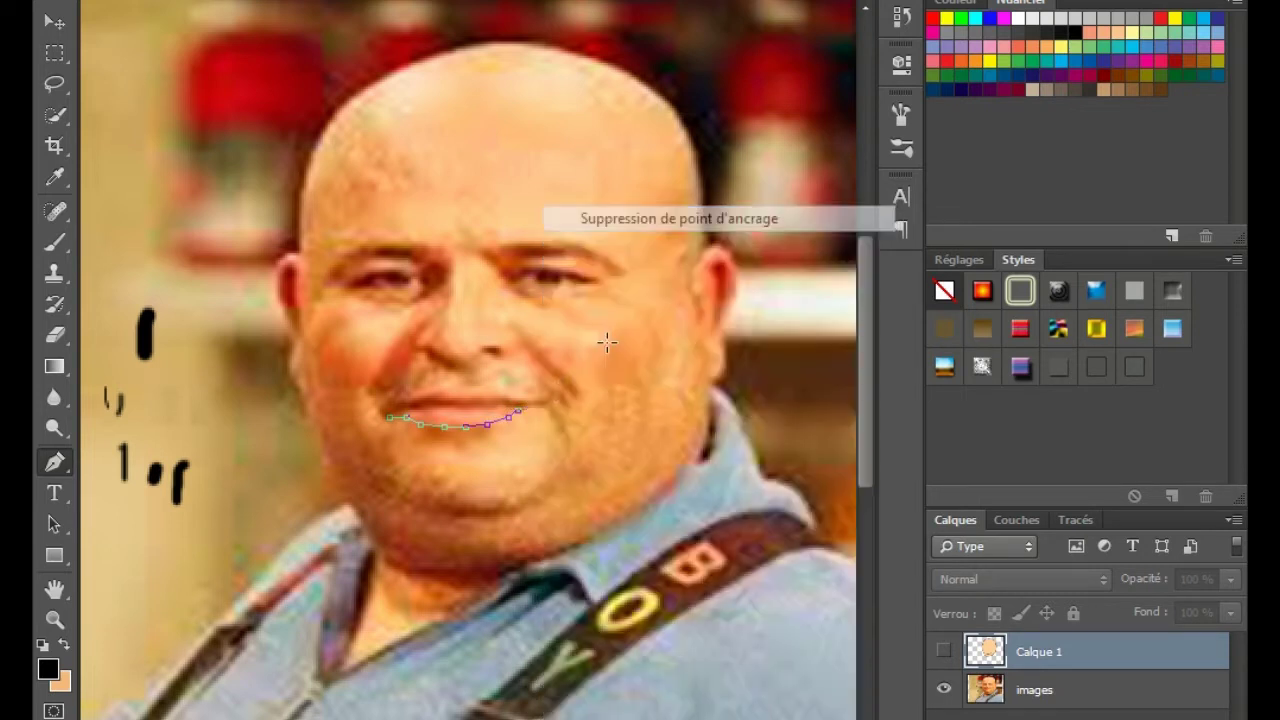
Continue the outline along the upper lip and close it at the left corner.
{"action": "left_click", "coordinate": [530, 404]}
{"action": "left_click", "coordinate": [513, 398]}
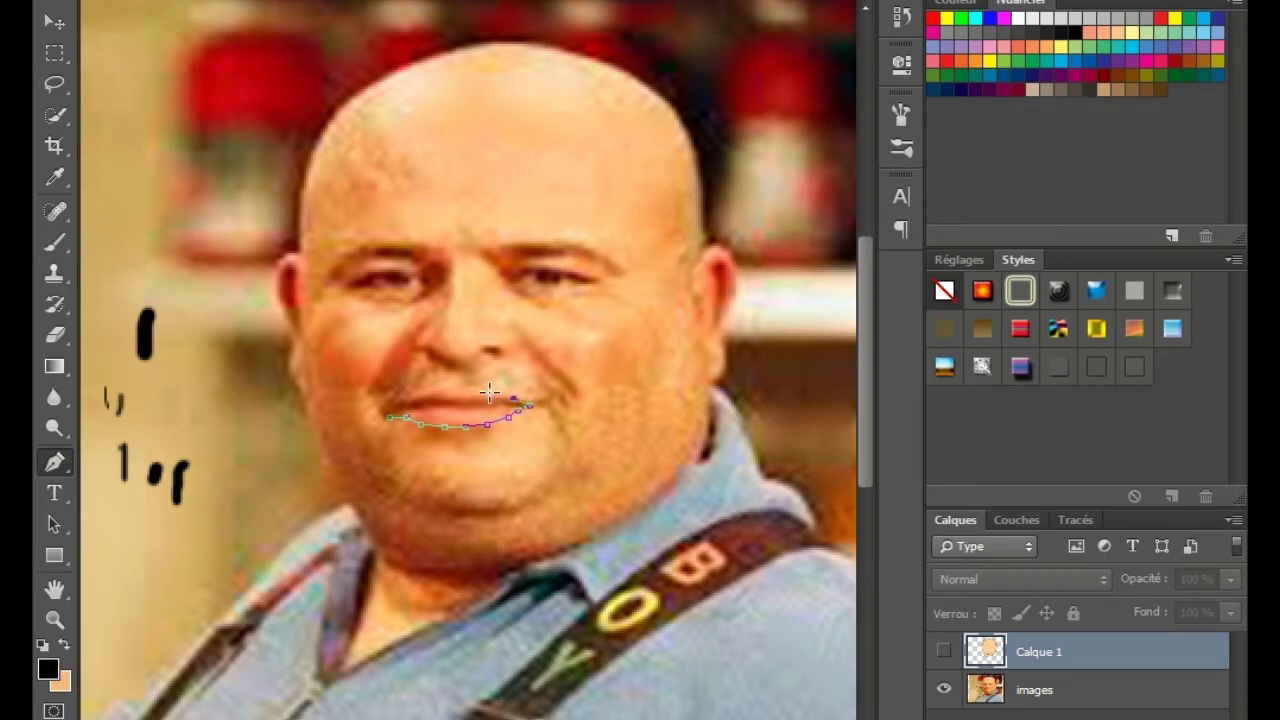
{"action": "left_click", "coordinate": [487, 388]}
{"action": "left_click", "coordinate": [469, 391]}
{"action": "left_click", "coordinate": [431, 391]}
{"action": "left_click", "coordinate": [407, 402]}
{"action": "left_click", "coordinate": [389, 417]}
Sample the salmon lip colour from the photo as the foreground colour.
{"action": "left_click", "coordinate": [54, 177]}
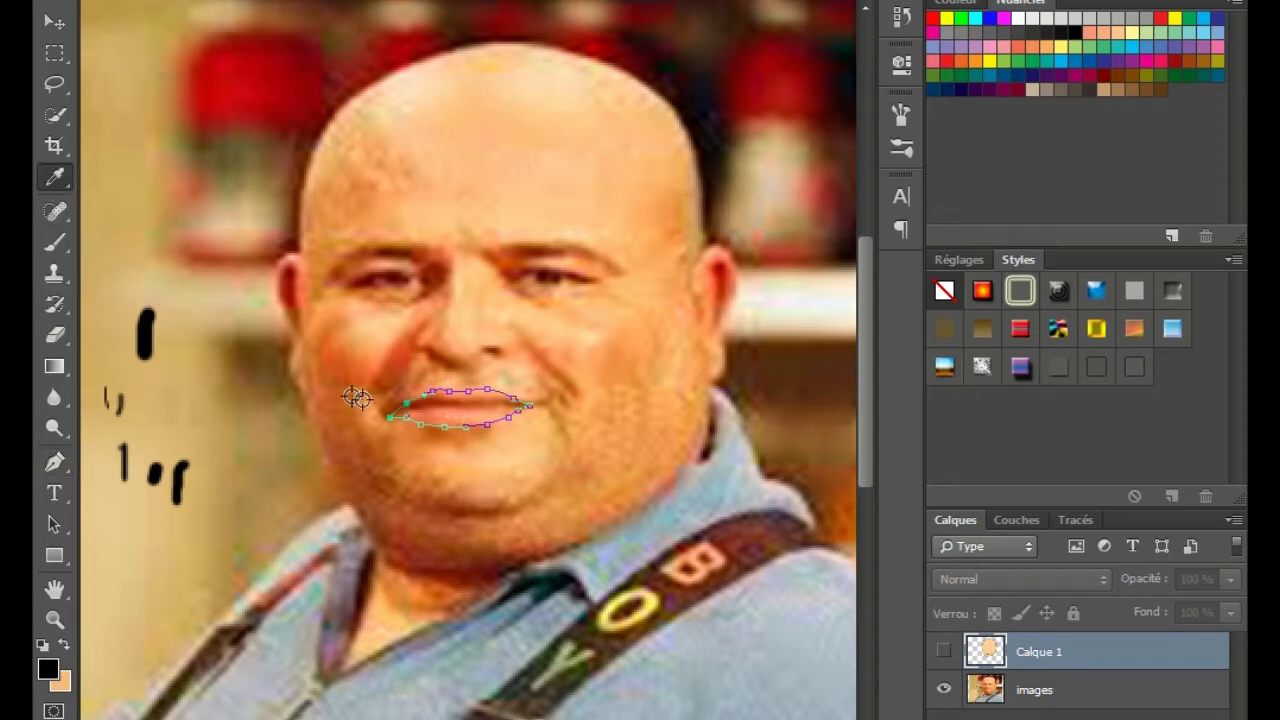
{"action": "left_click", "coordinate": [458, 416]}
{"action": "left_click", "coordinate": [462, 417]}
{"action": "left_click", "coordinate": [460, 410]}
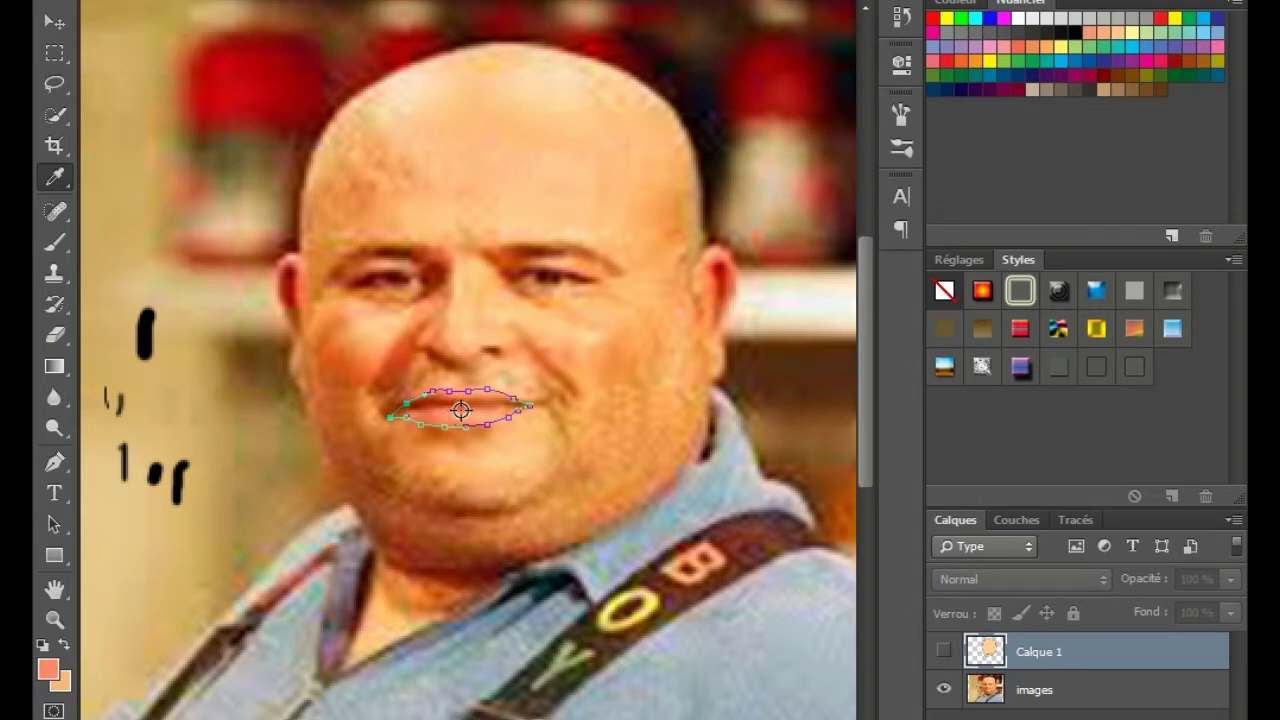
{"action": "left_click", "coordinate": [470, 412]}
{"action": "left_click", "coordinate": [473, 410]}
{"action": "left_click", "coordinate": [54, 462]}
Show Calque 1 again and fill the lip path with custom colour e68d66 via Fond du tracé.
{"action": "right_click", "coordinate": [466, 408]}
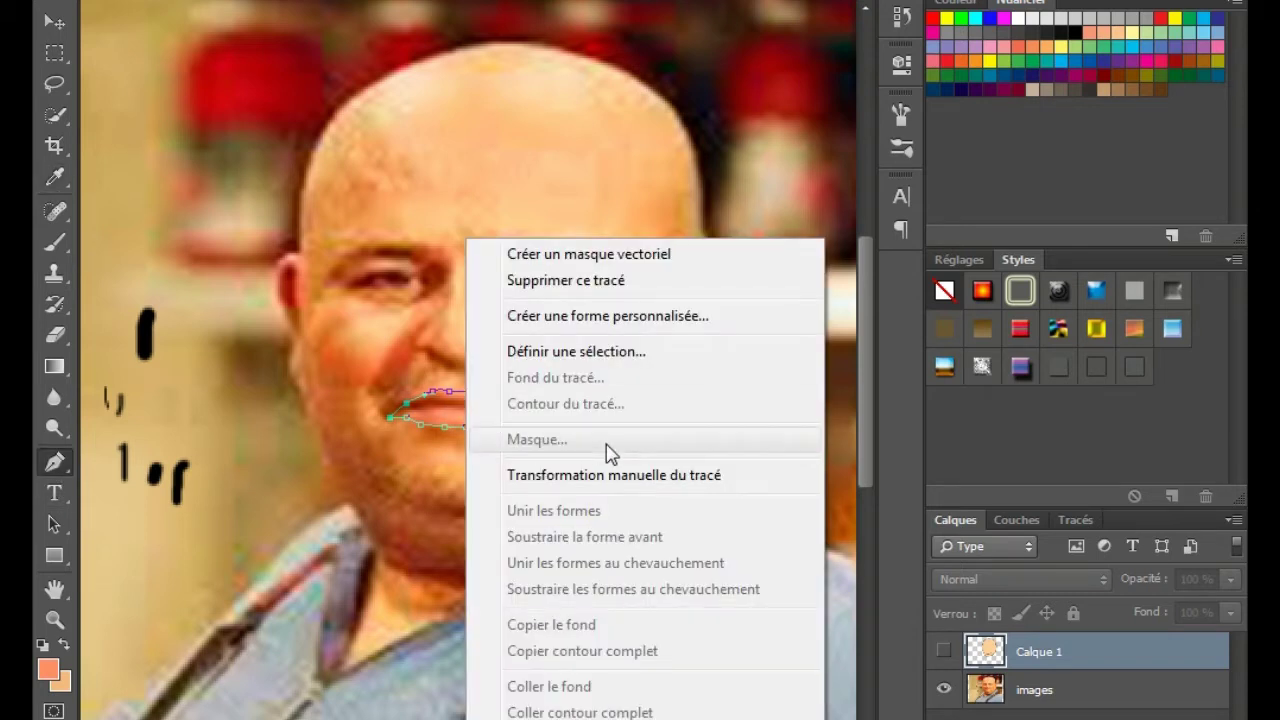
{"action": "left_click", "coordinate": [942, 652]}
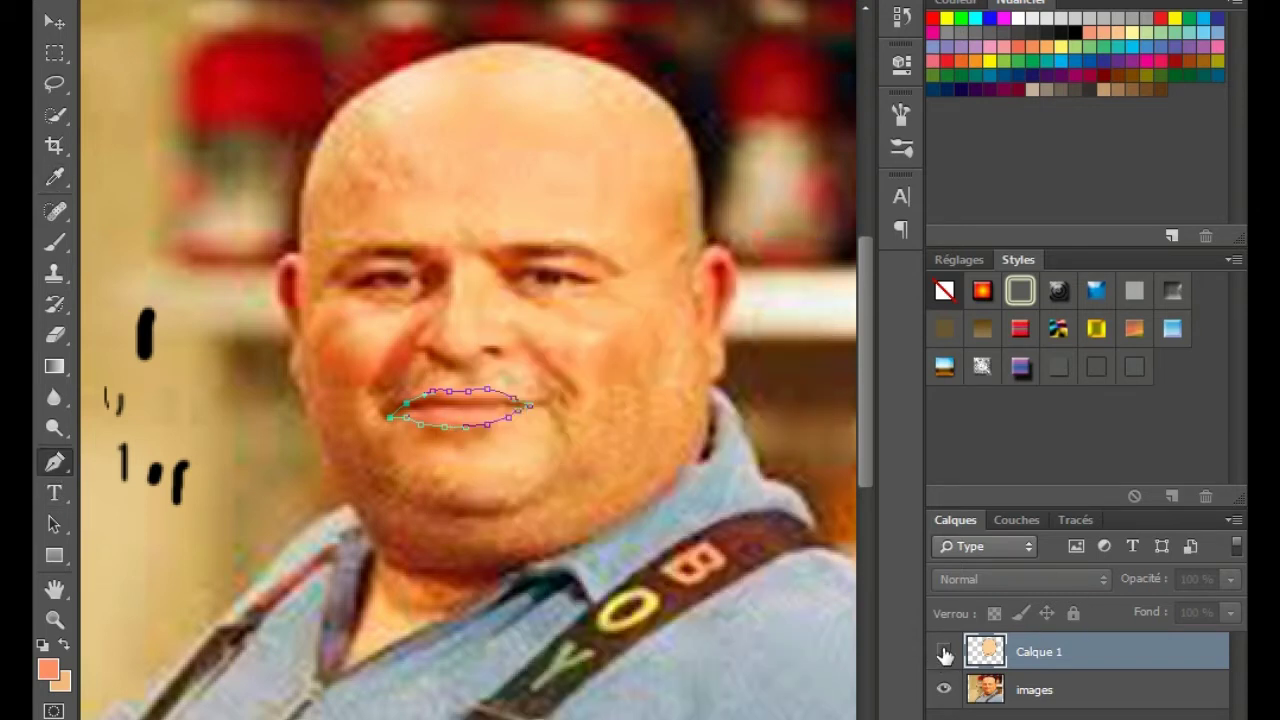
{"action": "left_click", "coordinate": [944, 652]}
{"action": "right_click", "coordinate": [480, 414]}
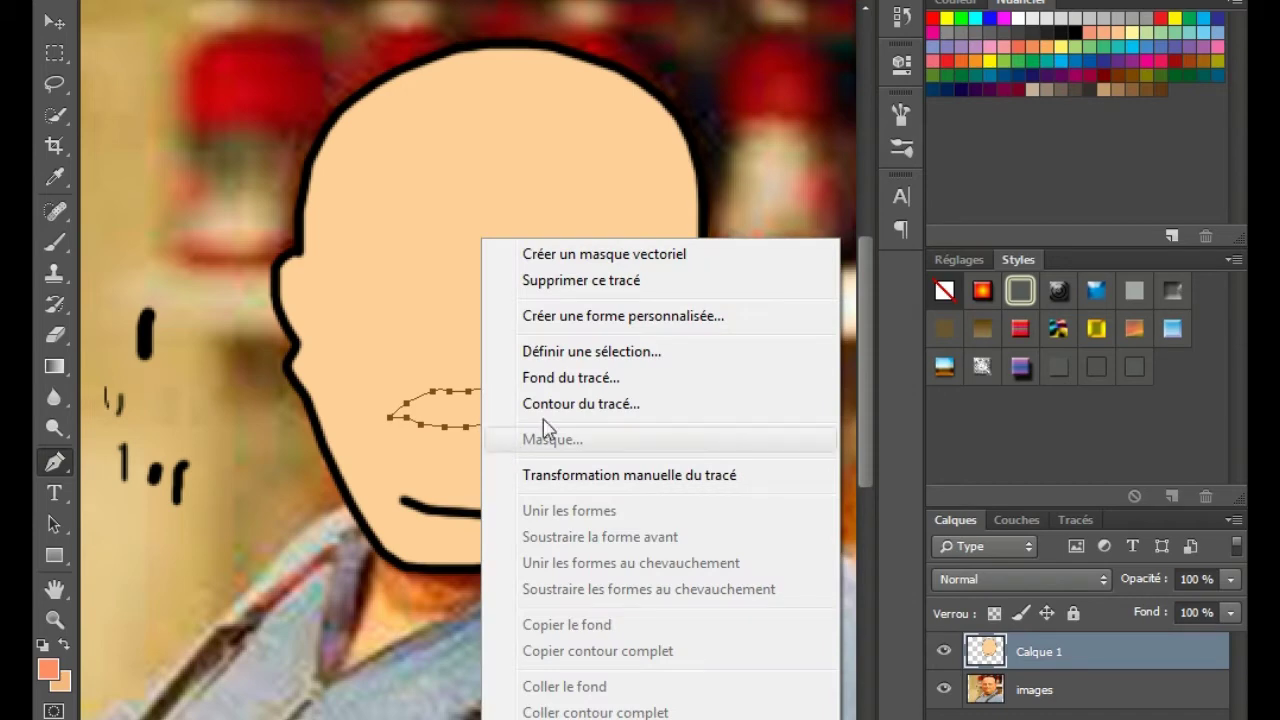
{"action": "left_click", "coordinate": [571, 378]}
{"action": "left_click", "coordinate": [726, 132]}
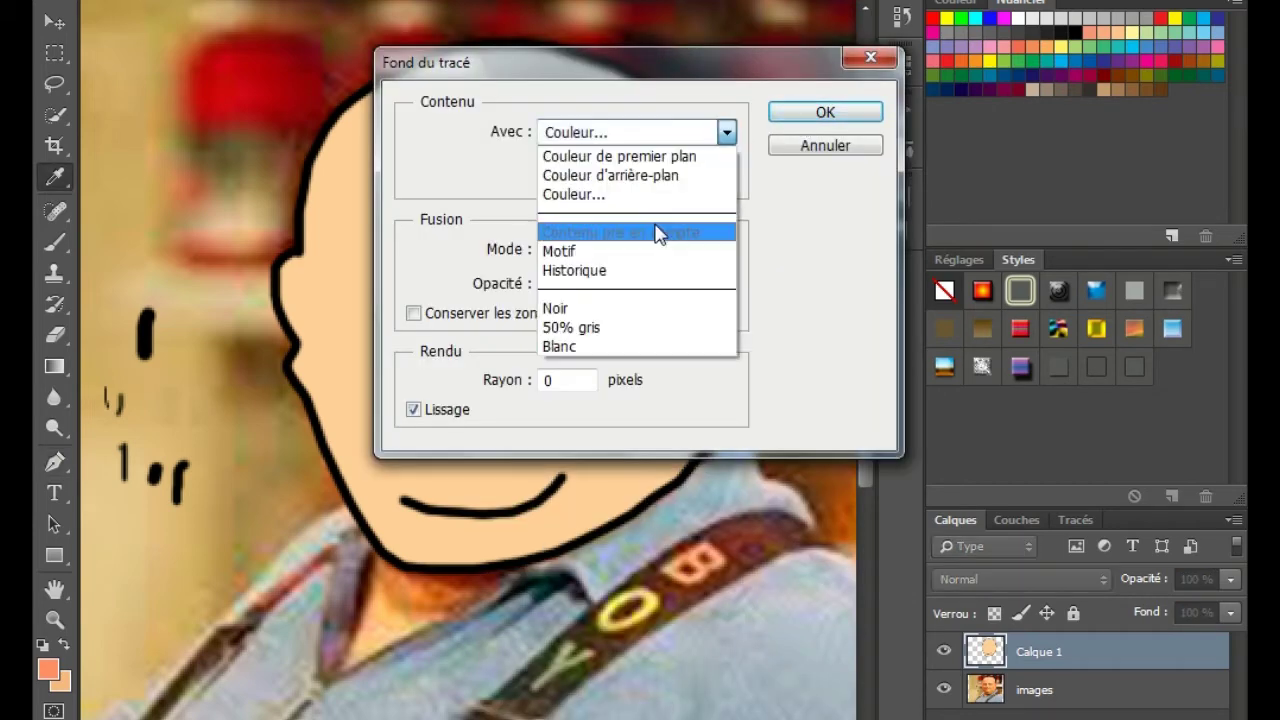
{"action": "left_click", "coordinate": [643, 195]}
{"action": "type", "text": "e68d66"}
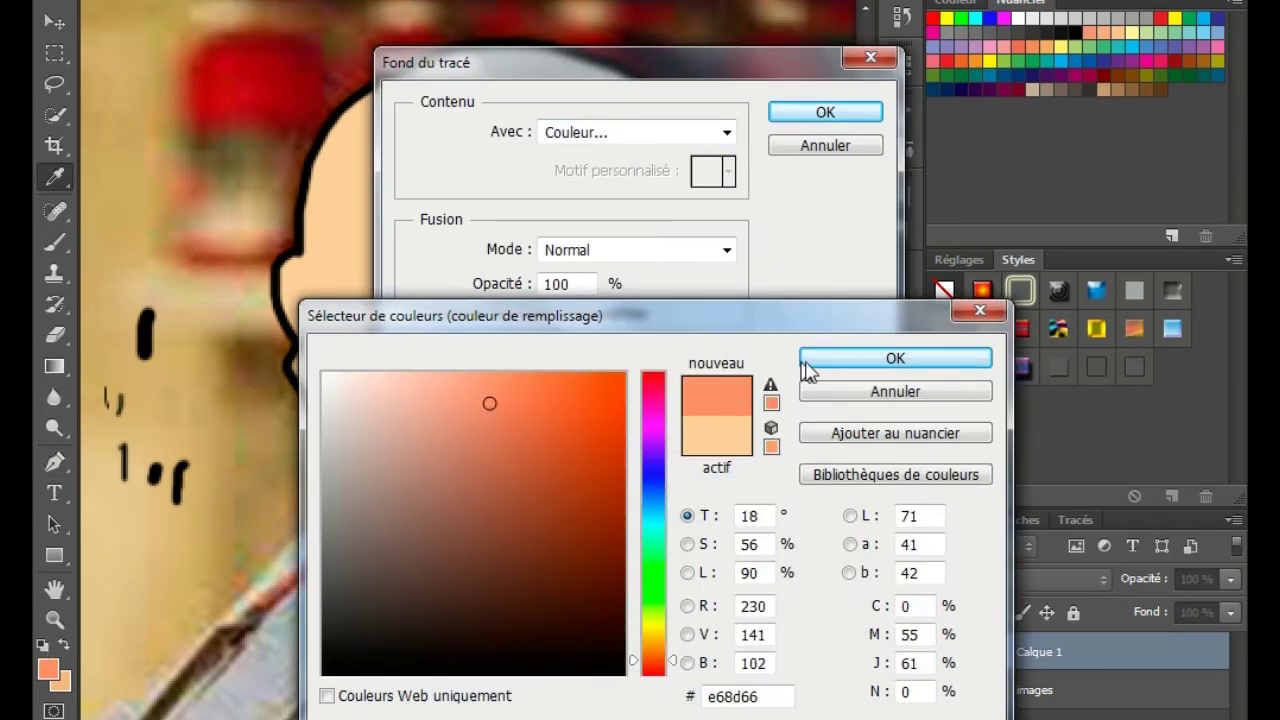
{"action": "left_click", "coordinate": [895, 357]}
{"action": "left_click", "coordinate": [825, 115]}
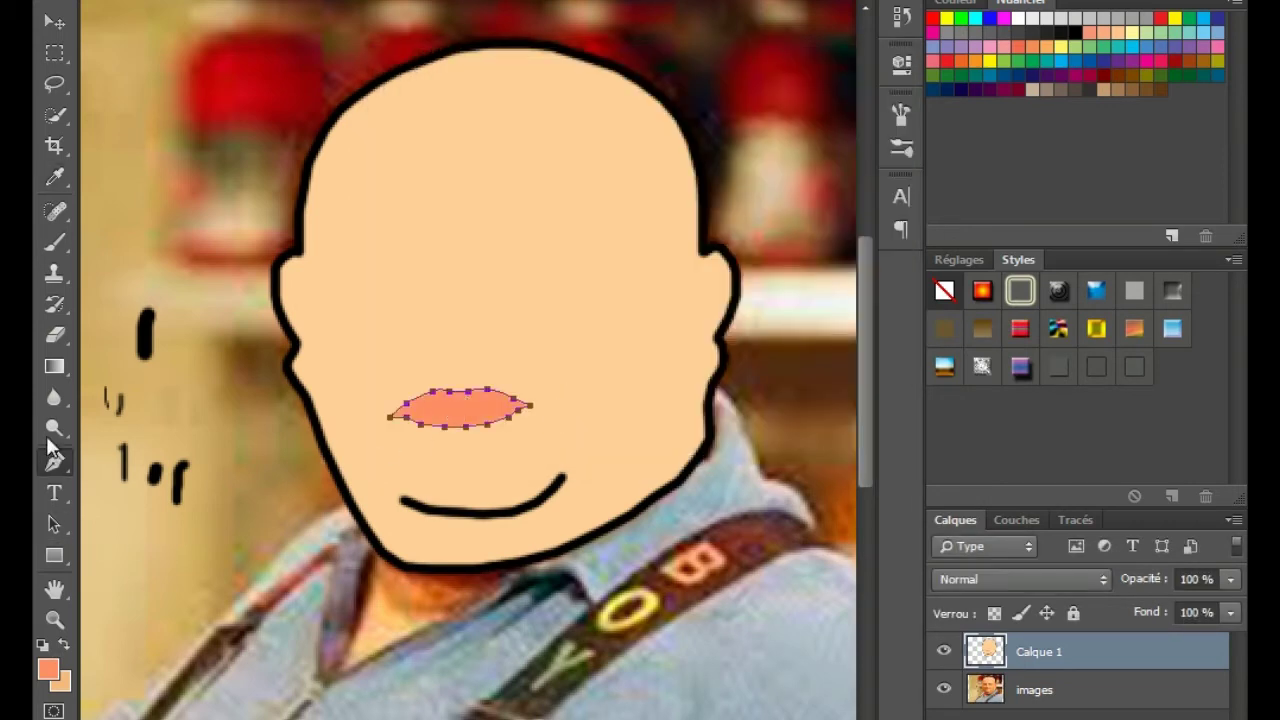
Set the foreground colour to black and the brush size to 3 px.
{"action": "left_click", "coordinate": [48, 668]}
{"action": "left_click", "coordinate": [323, 674]}
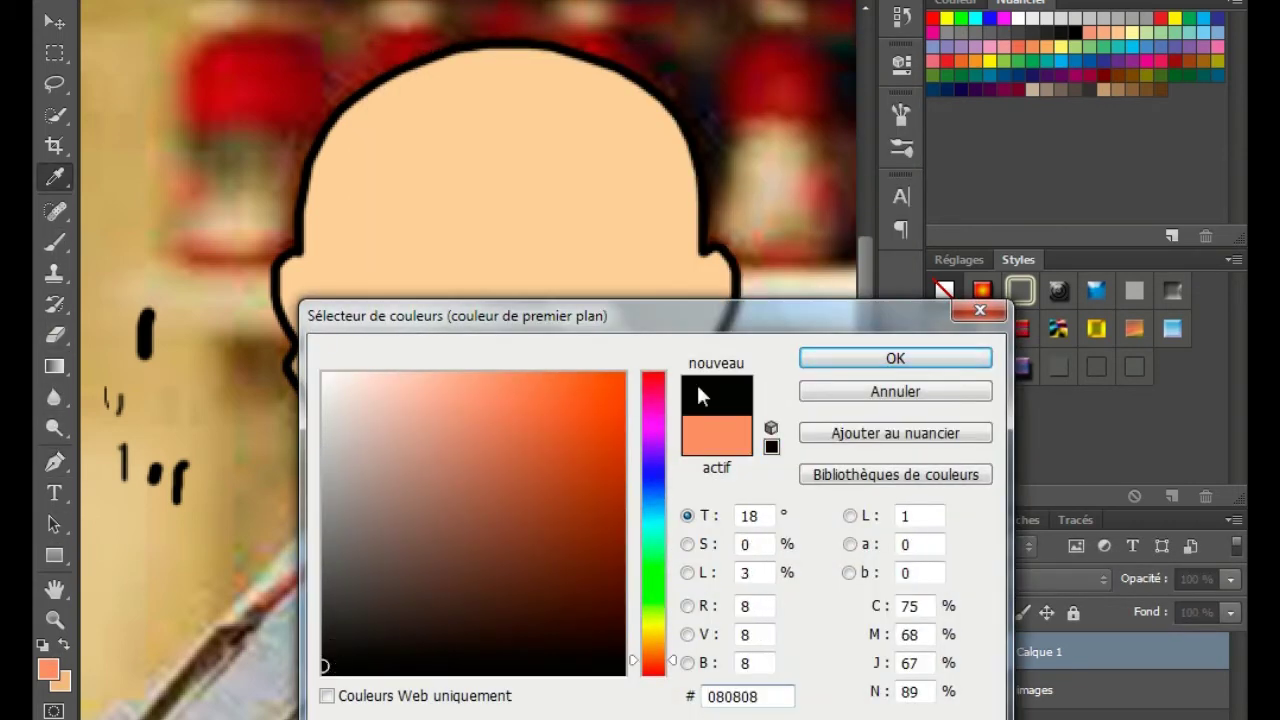
{"action": "left_click", "coordinate": [895, 357]}
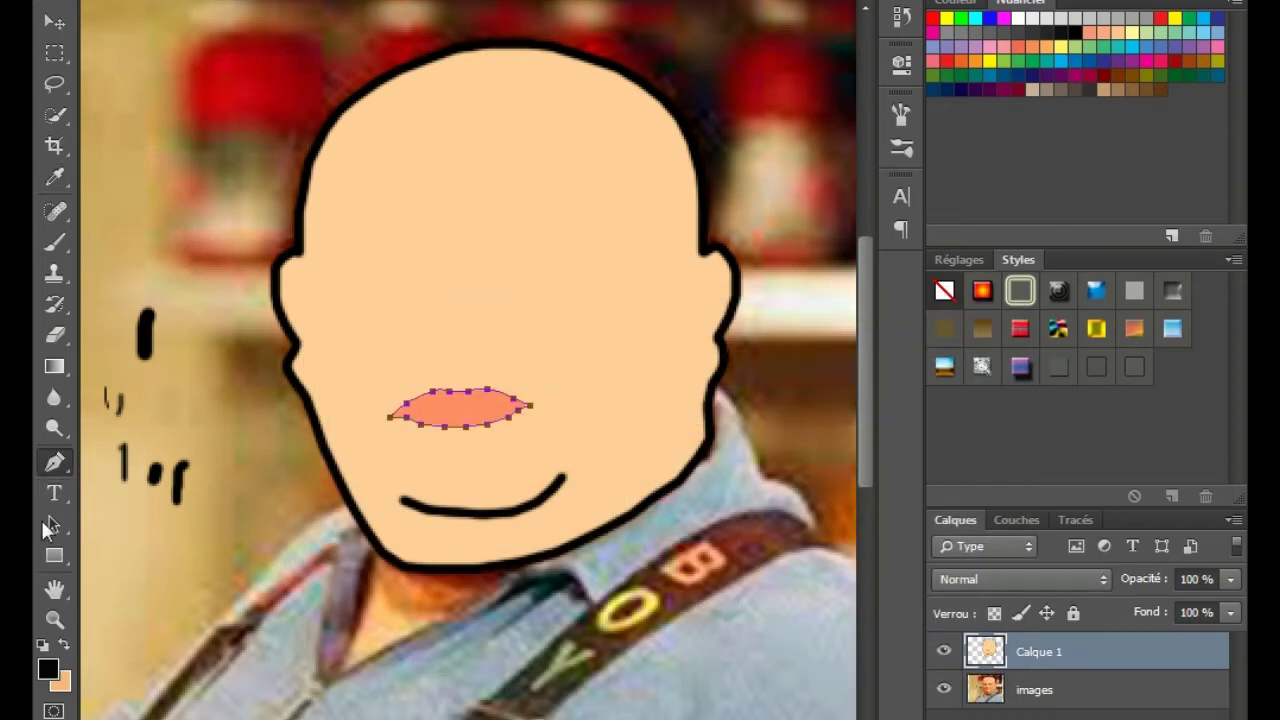
{"action": "left_click", "coordinate": [56, 238]}
{"action": "right_click", "coordinate": [80, 20]}
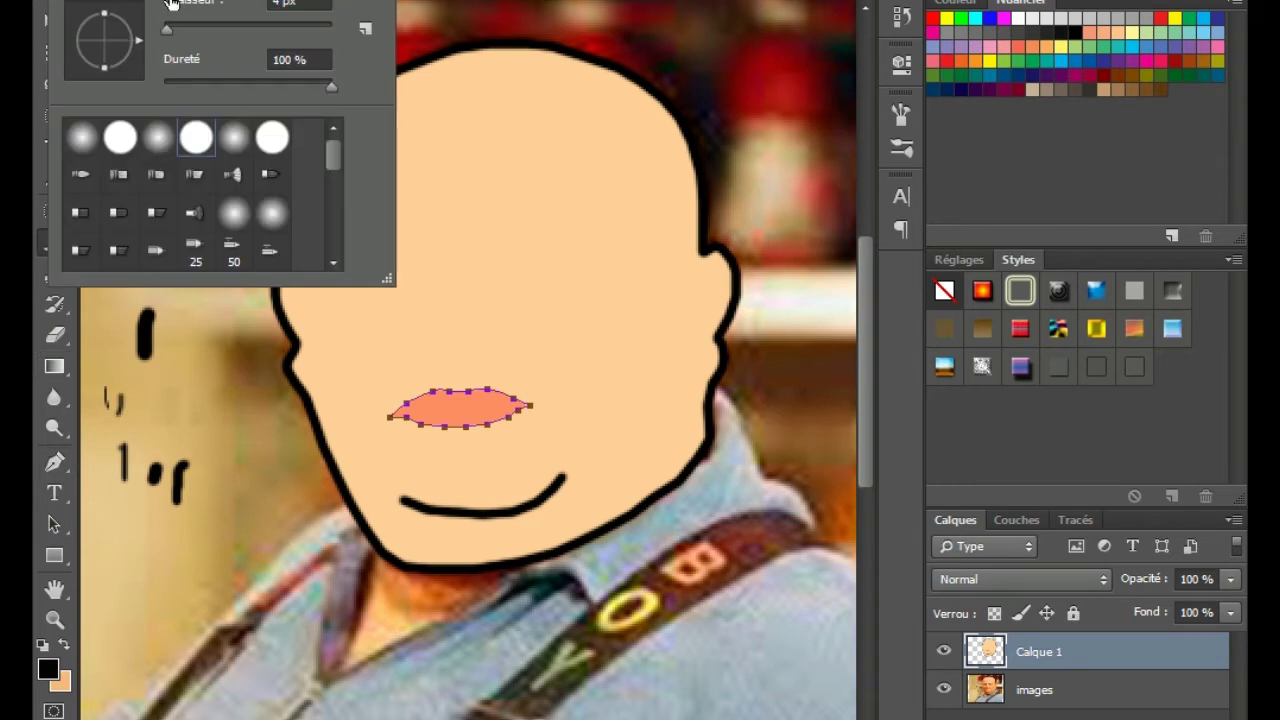
{"action": "type", "text": "3"}
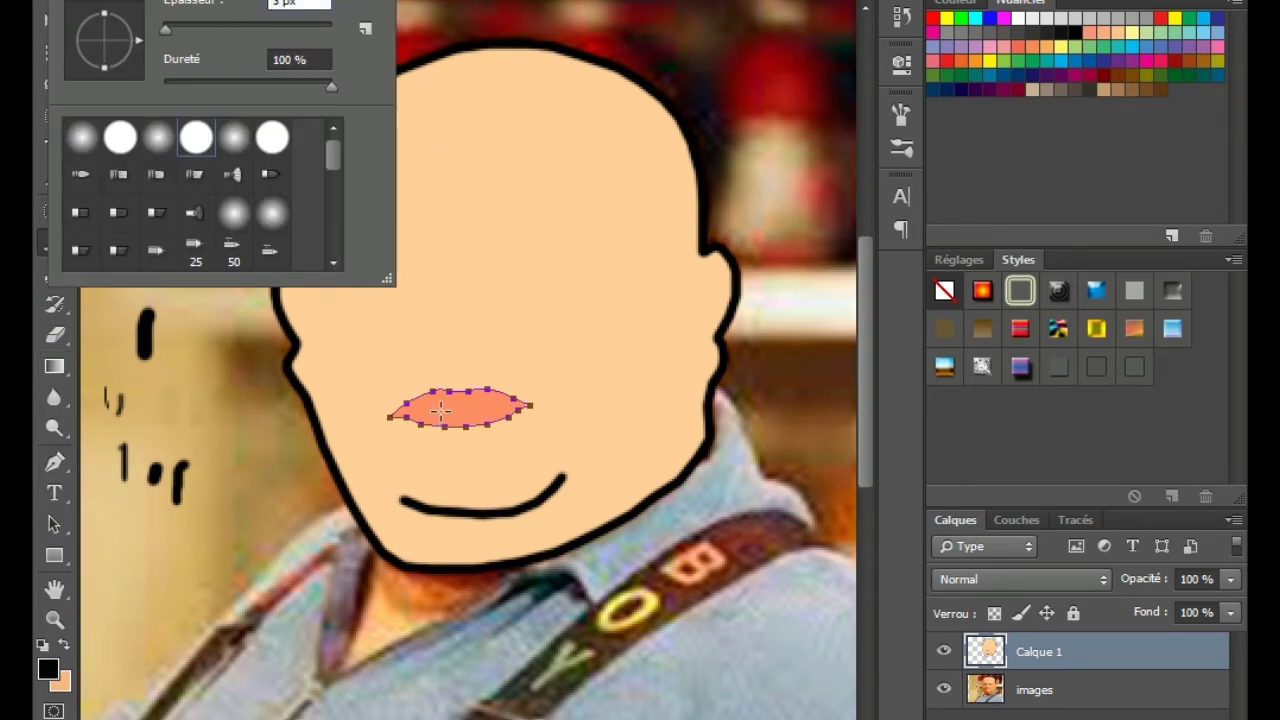
{"action": "key", "text": "Return"}
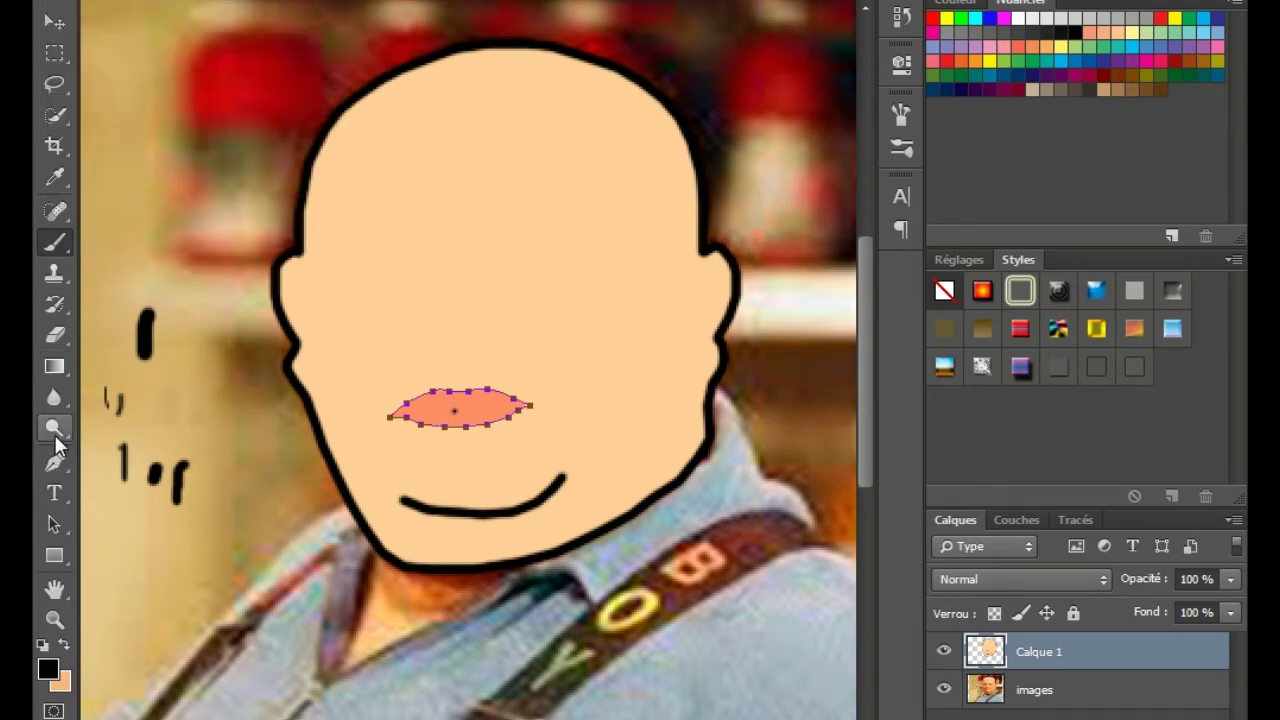
Sample the salmon lip colour, then set the foreground back to near-black.
{"action": "key", "text": "i"}
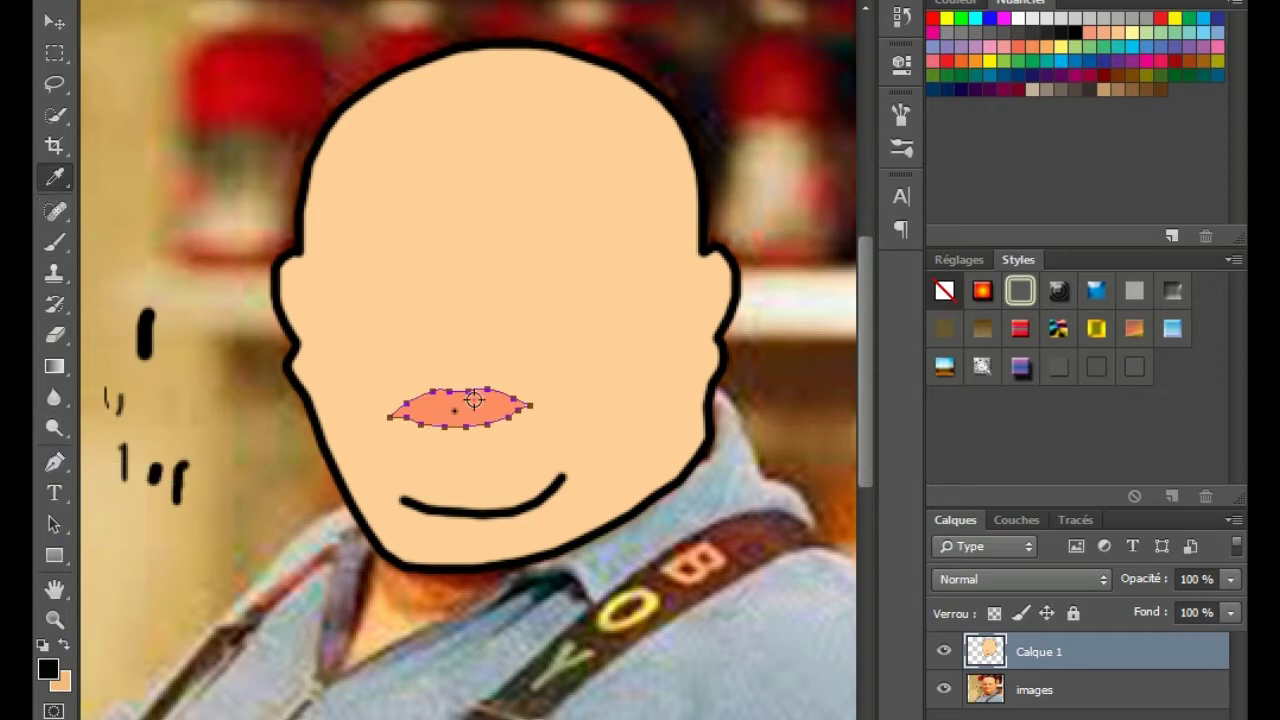
{"action": "left_click", "coordinate": [474, 399]}
{"action": "key", "text": "b"}
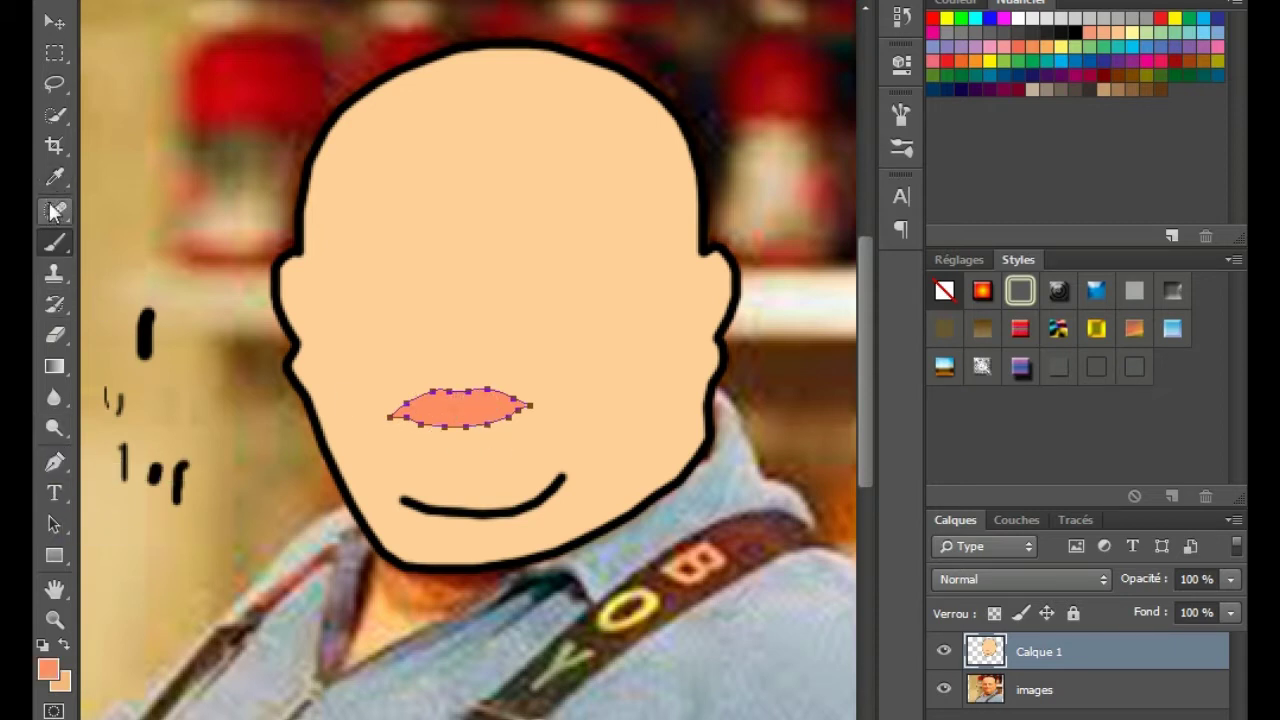
{"action": "left_click", "coordinate": [48, 669]}
{"action": "left_click", "coordinate": [340, 666]}
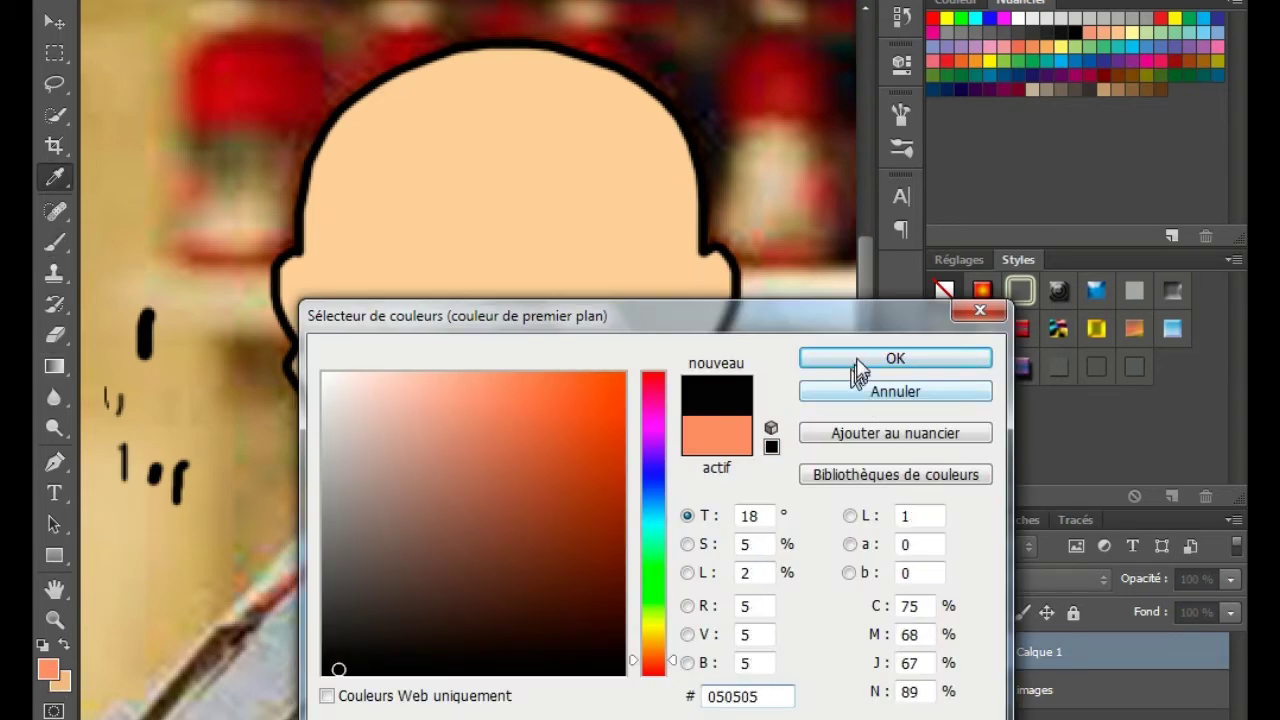
{"action": "left_click", "coordinate": [860, 358]}
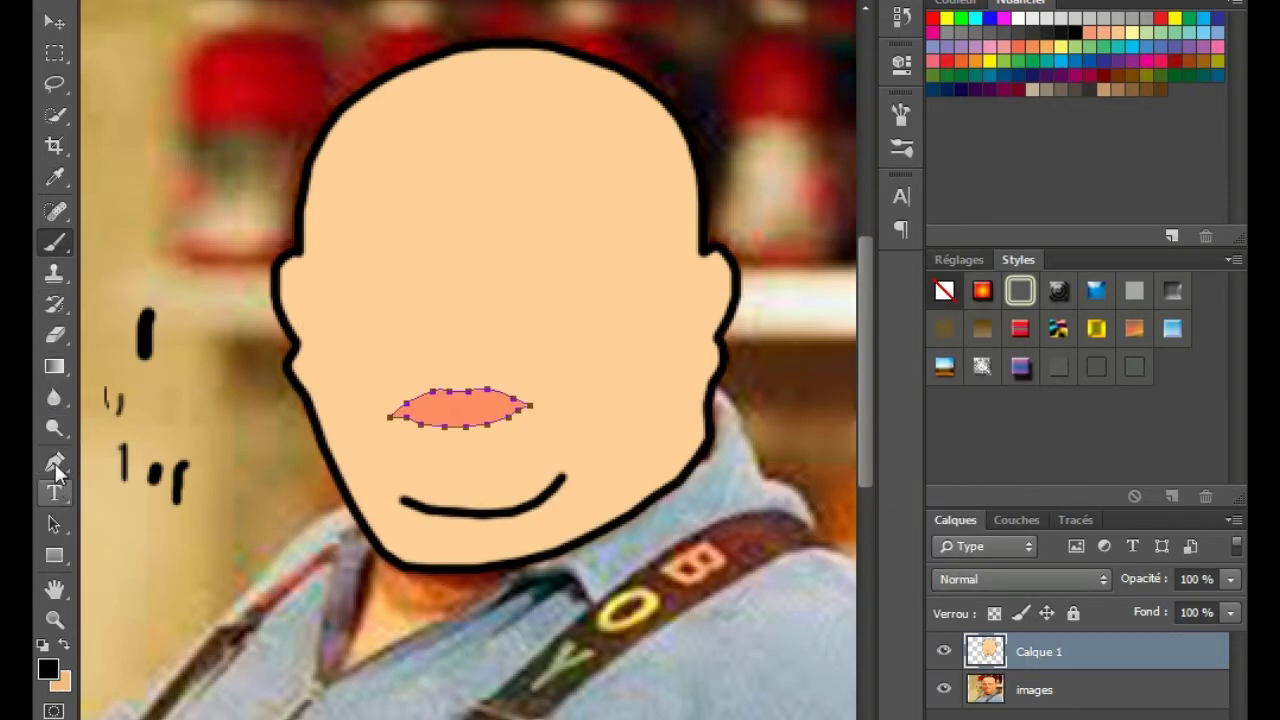
Stroke the lips path in black with Contour du tracé and hide the path.
{"action": "left_click", "coordinate": [55, 463]}
{"action": "right_click", "coordinate": [471, 413]}
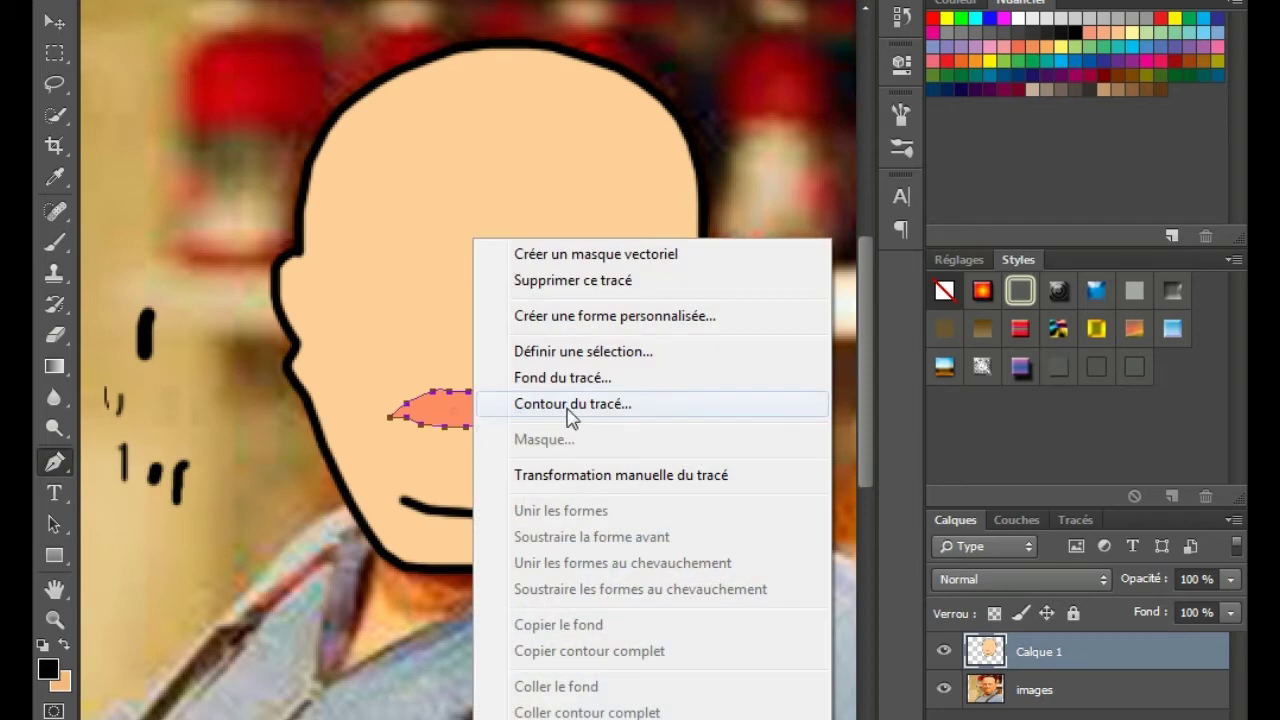
{"action": "left_click", "coordinate": [572, 404]}
{"action": "left_click", "coordinate": [823, 203]}
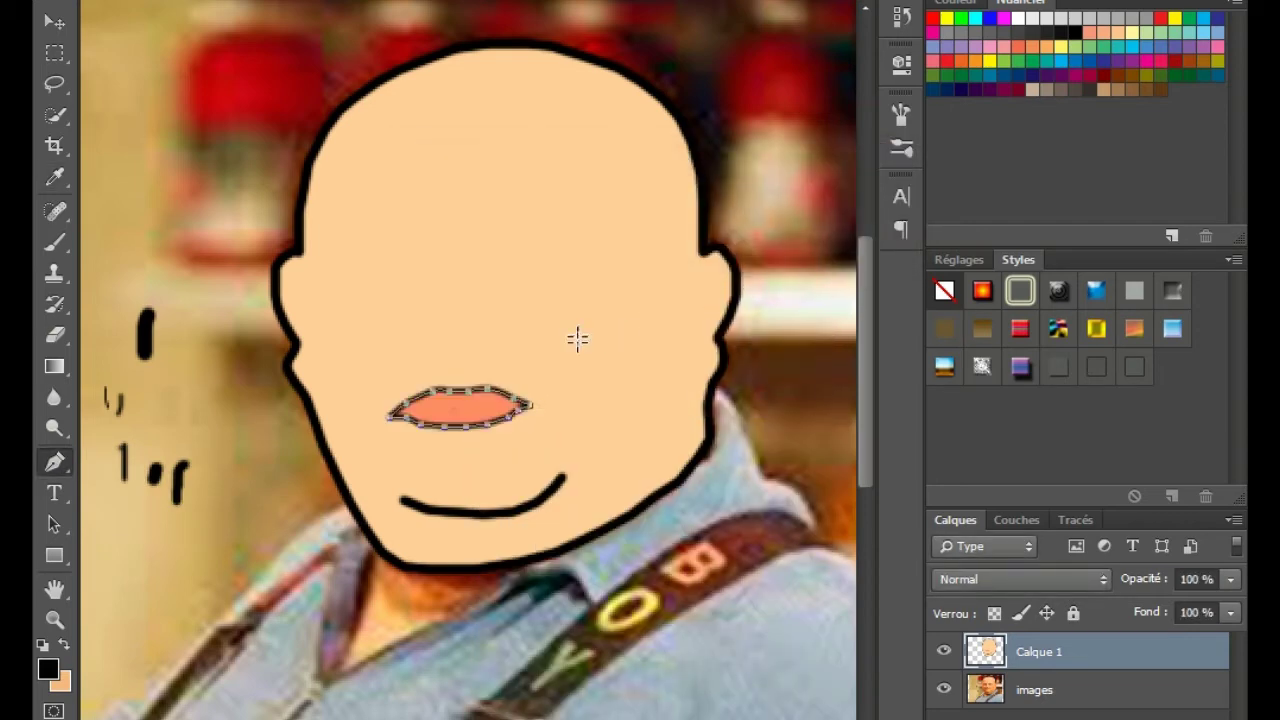
{"action": "key", "text": "Return"}
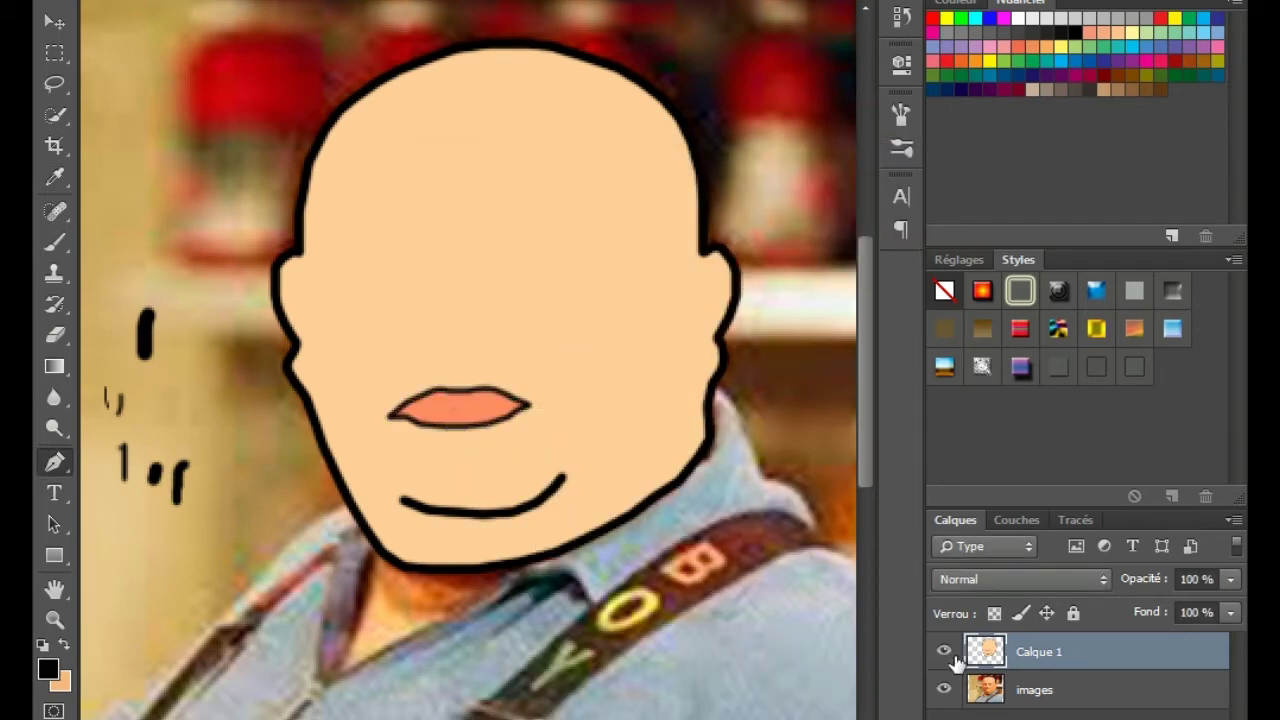
Trace a straight path along the line between the upper and lower lips.
{"action": "left_click", "coordinate": [943, 651]}
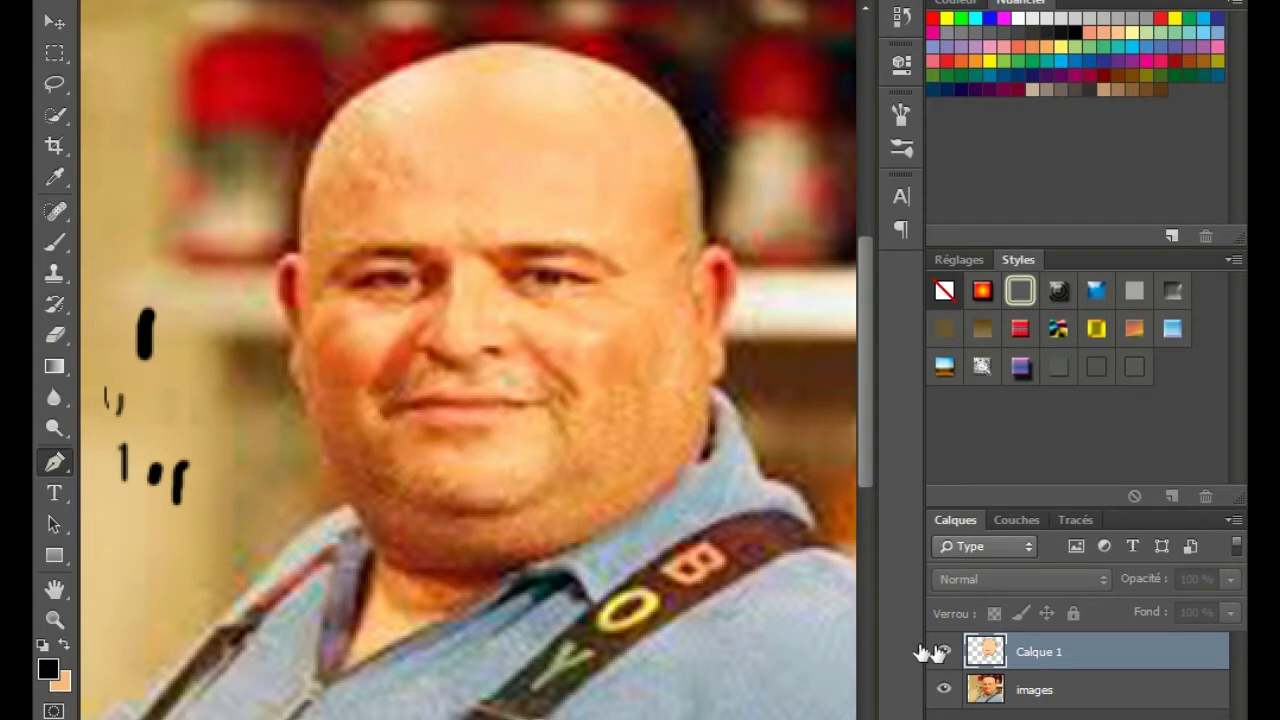
{"action": "left_click", "coordinate": [943, 651]}
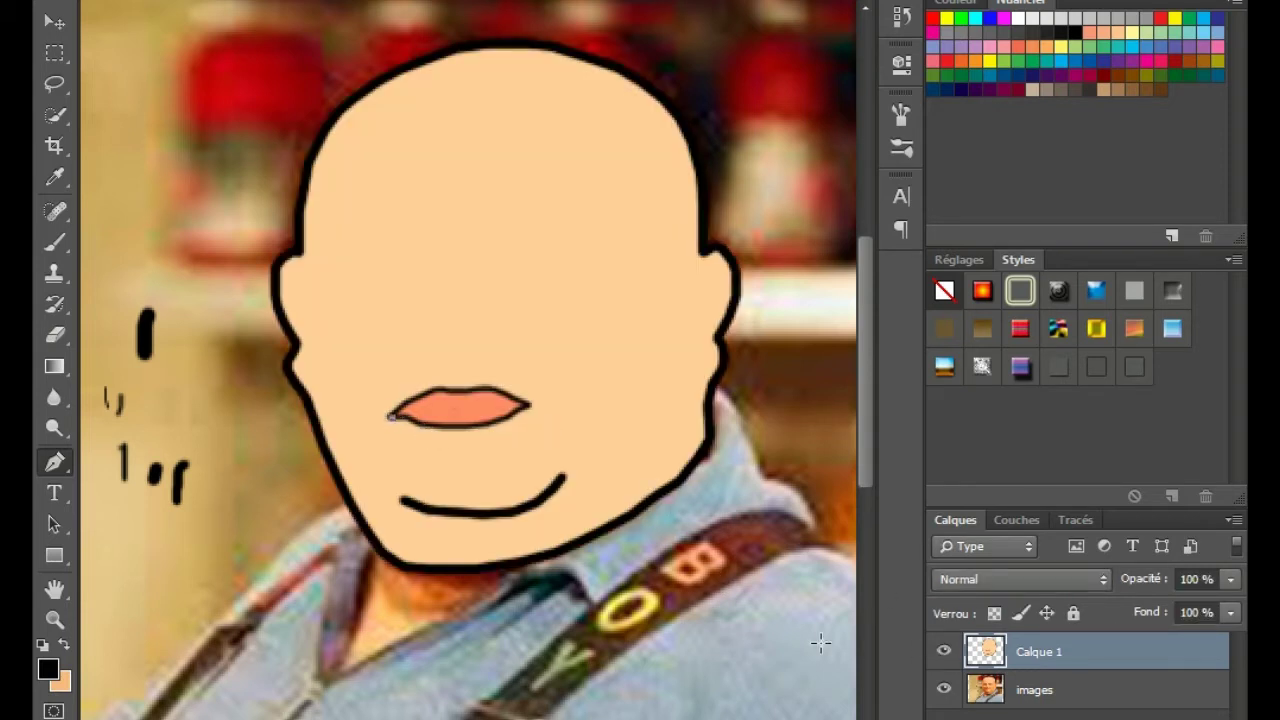
{"action": "left_click", "coordinate": [943, 651]}
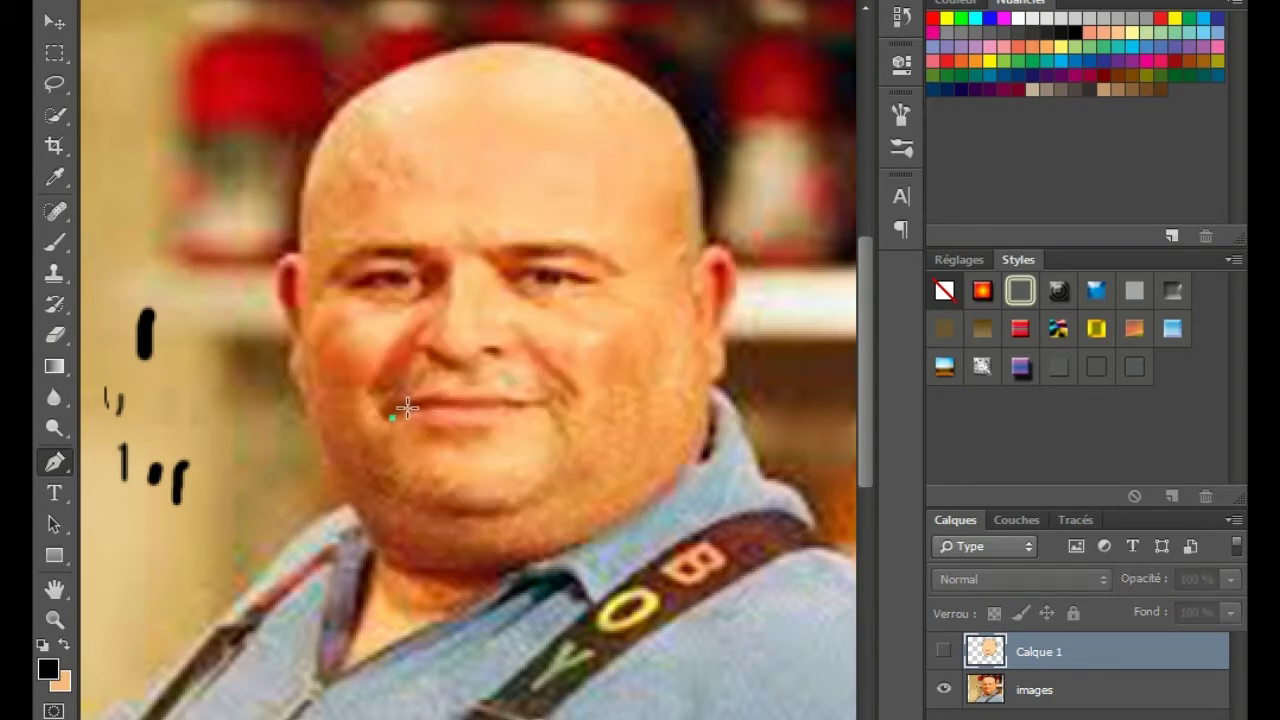
{"action": "left_click", "coordinate": [409, 408]}
{"action": "left_click", "coordinate": [436, 406]}
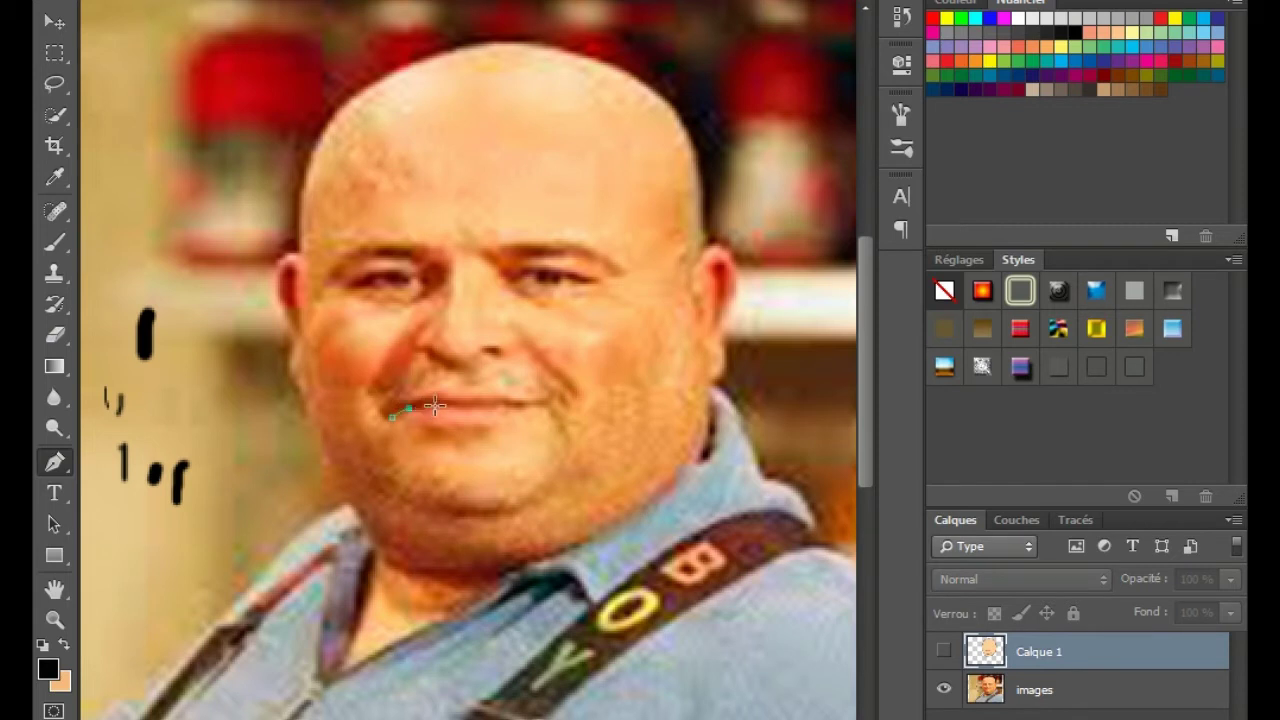
{"action": "left_click", "coordinate": [491, 405]}
{"action": "left_click", "coordinate": [943, 651]}
{"action": "left_click", "coordinate": [508, 405]}
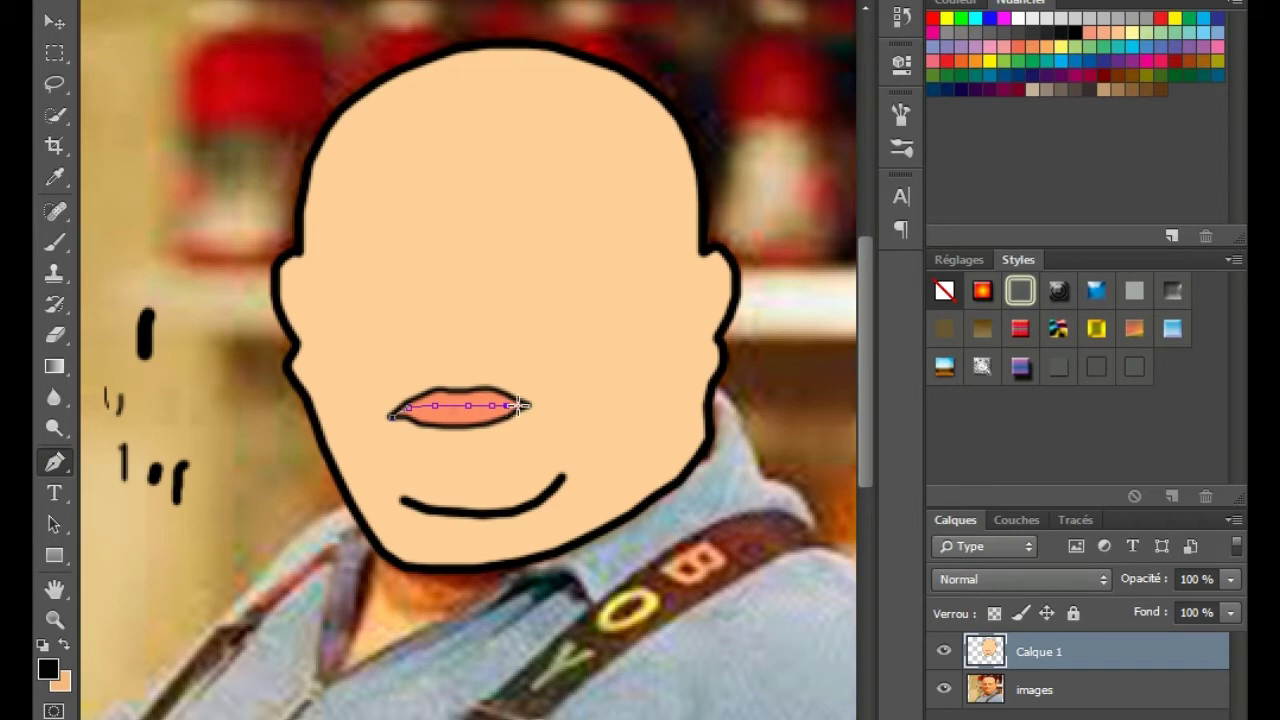
{"action": "left_click", "coordinate": [523, 405]}
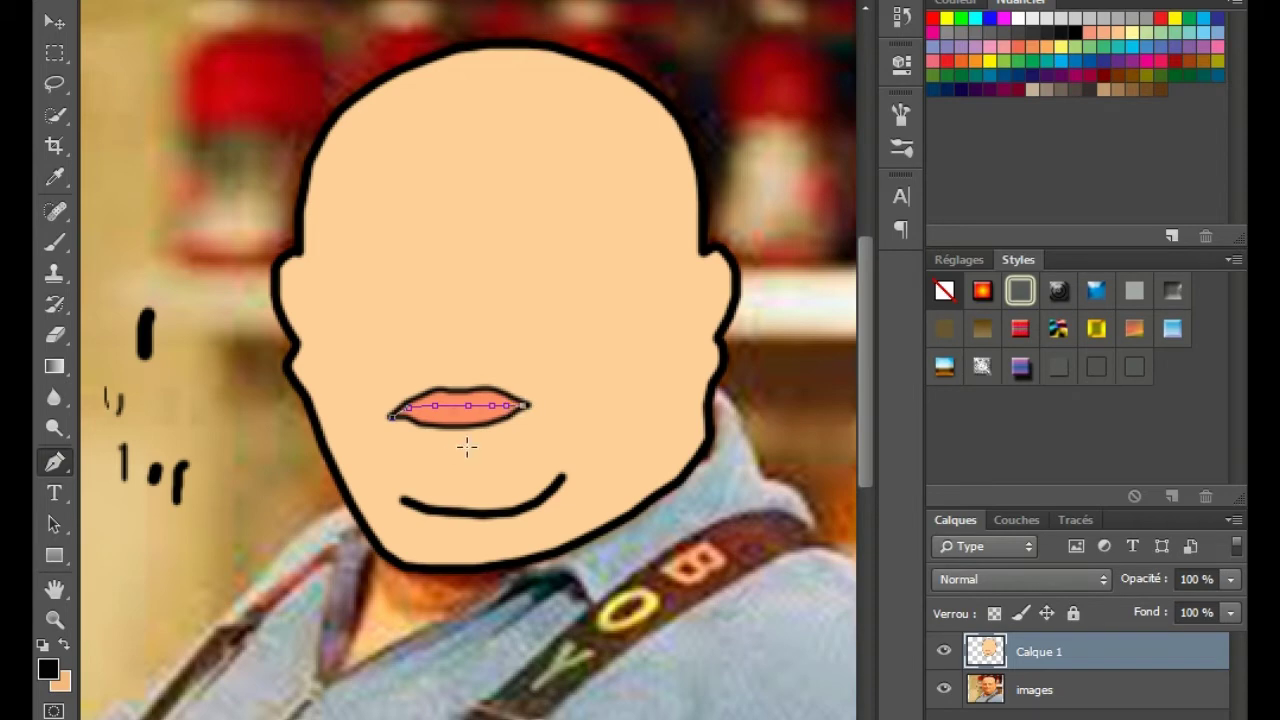
Stroke the lip-line path in black, hide the path, and hide Calque 1 again.
{"action": "right_click", "coordinate": [465, 395]}
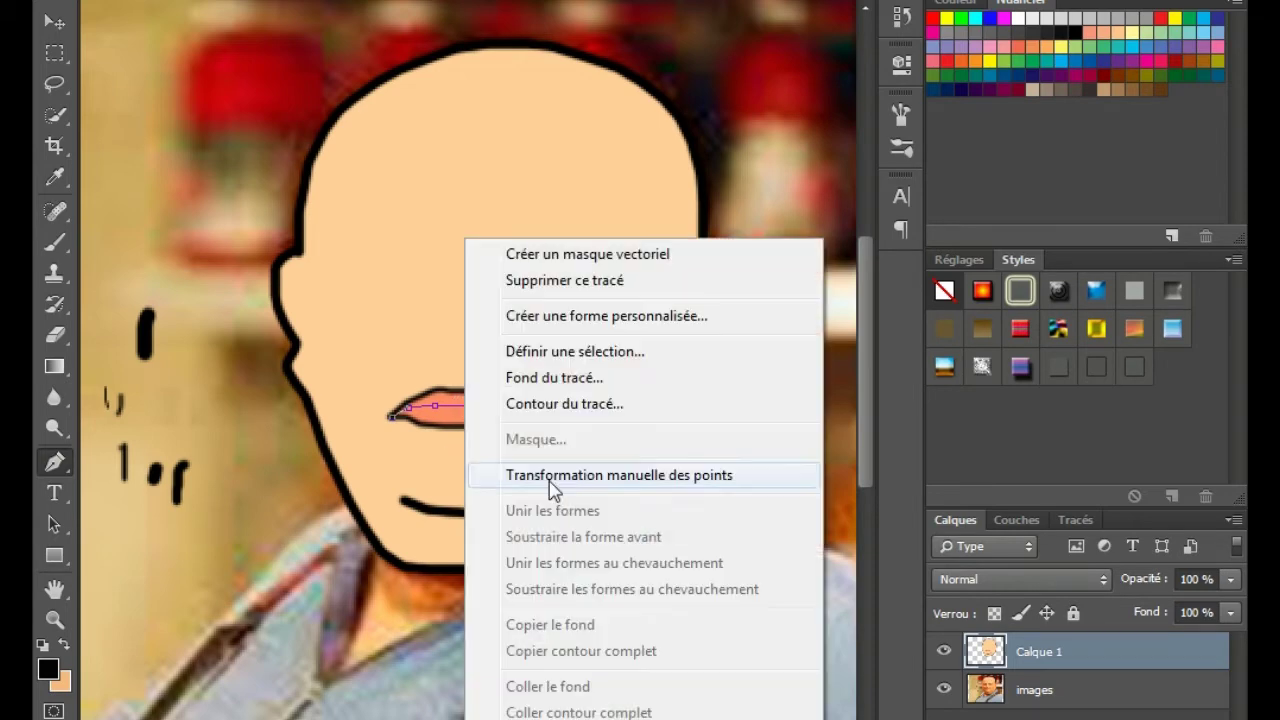
{"action": "left_click", "coordinate": [540, 403]}
{"action": "left_click", "coordinate": [829, 202]}
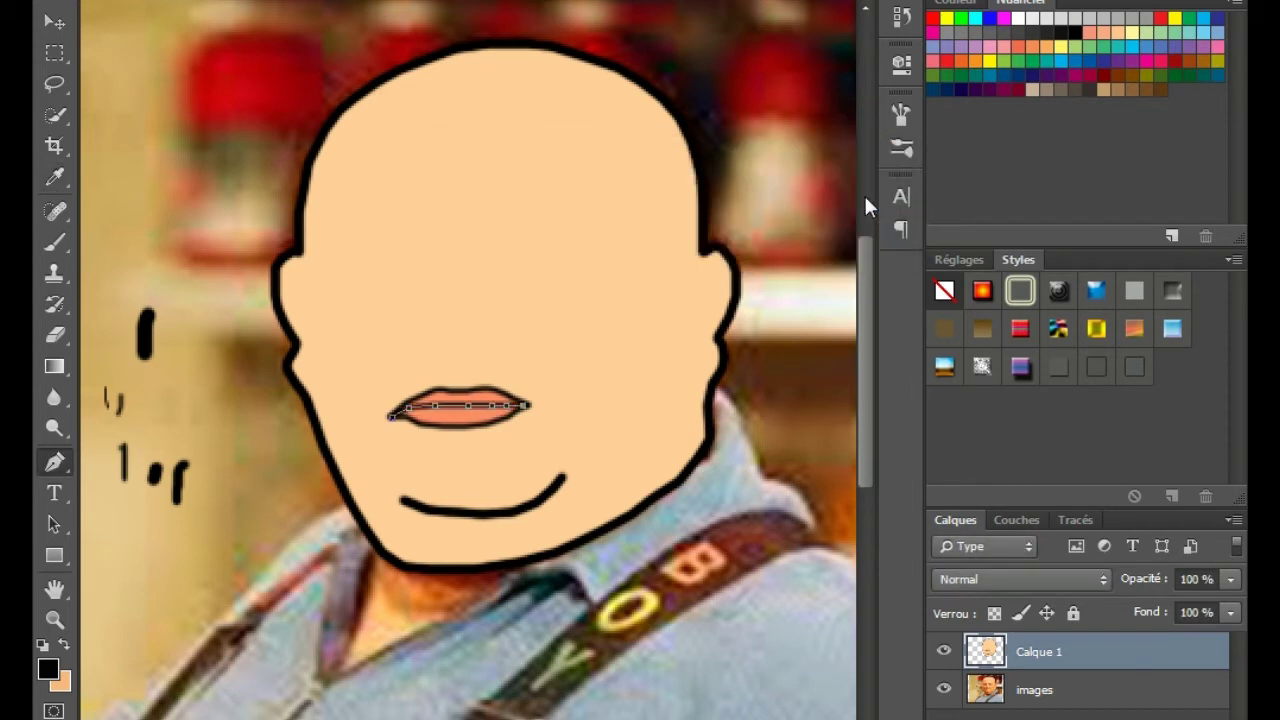
{"action": "key", "text": "Return"}
{"action": "left_click", "coordinate": [943, 651]}
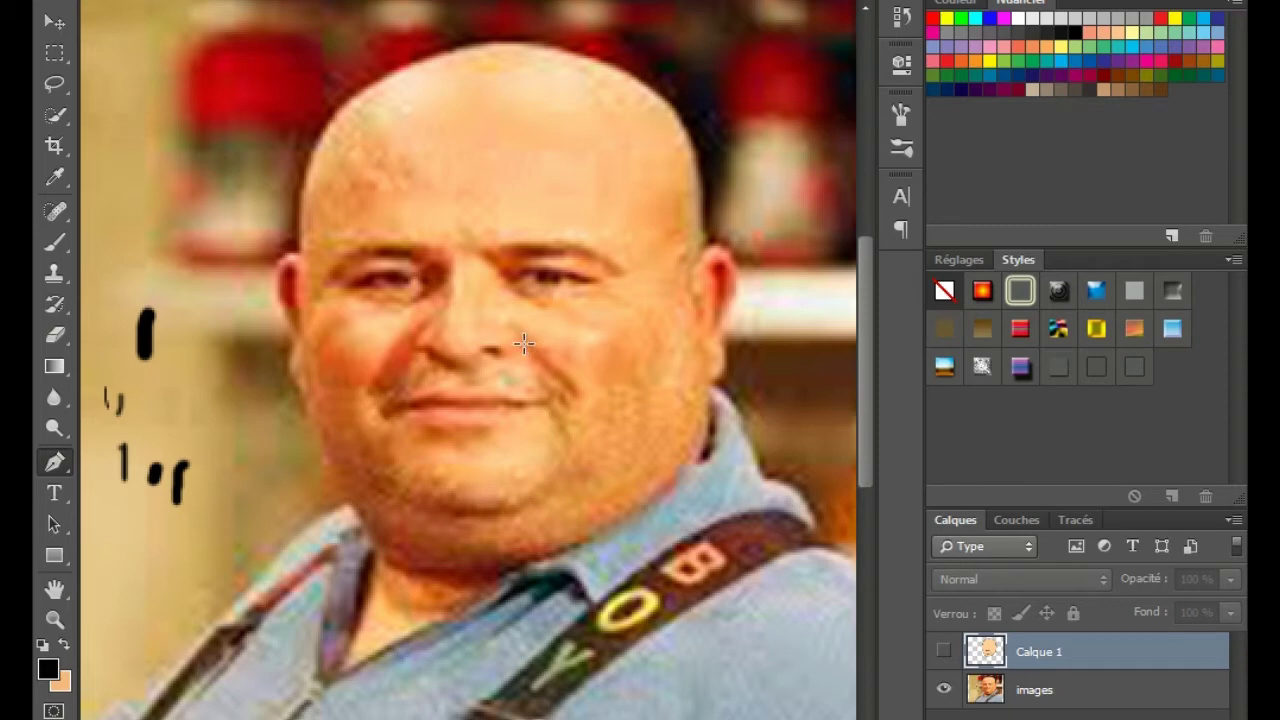
Stroke the first crease path beside the right mouth corner in black.
{"action": "right_click", "coordinate": [564, 380]}
{"action": "left_click", "coordinate": [943, 651]}
{"action": "right_click", "coordinate": [566, 385]}
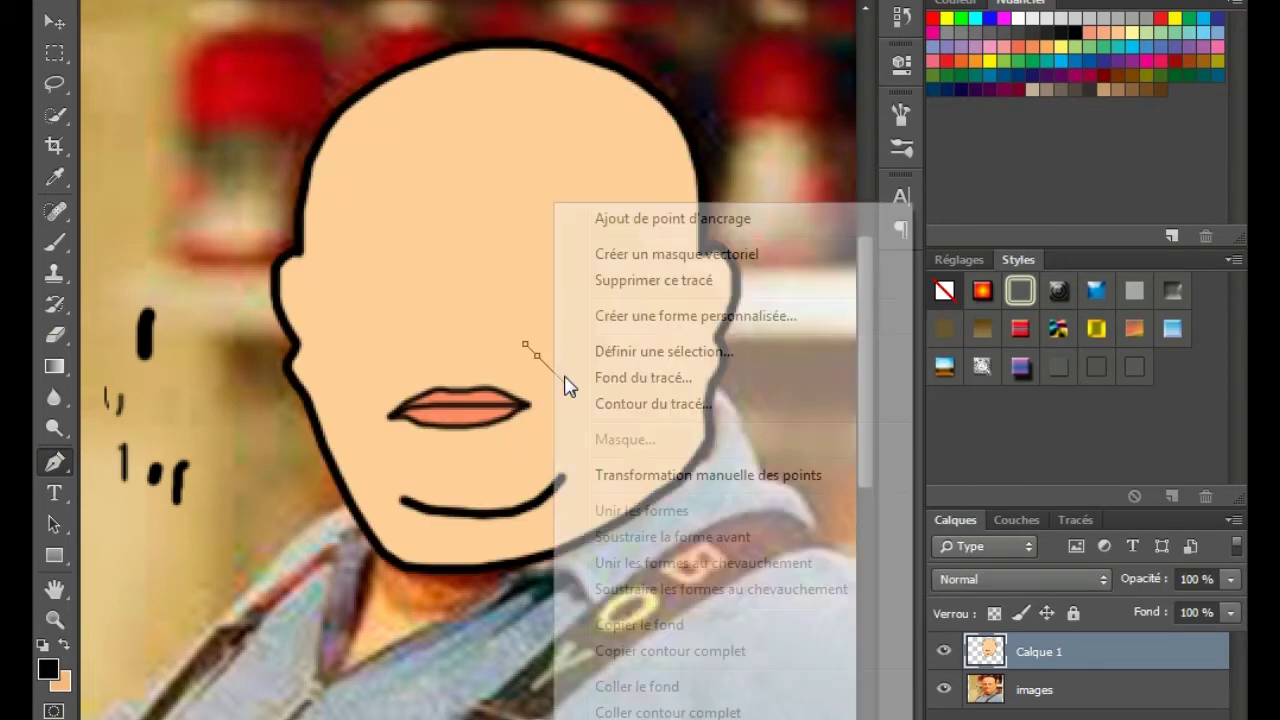
{"action": "left_click", "coordinate": [640, 403]}
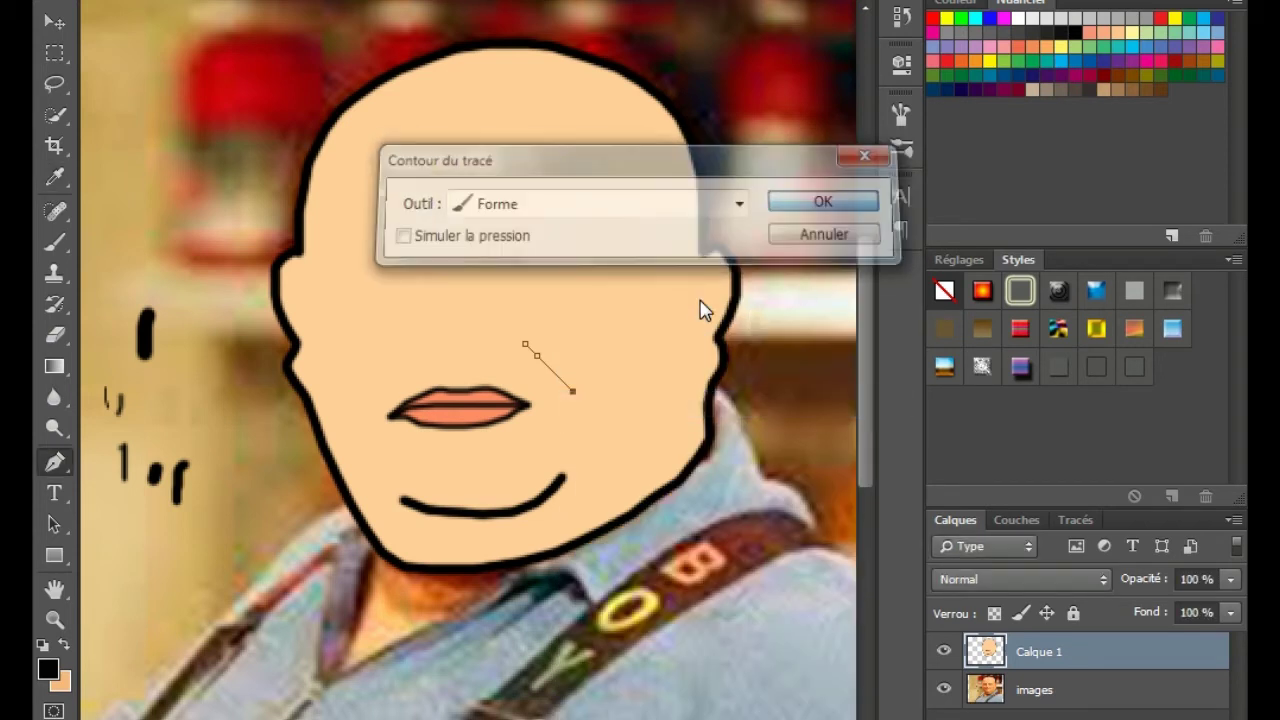
{"action": "key", "text": "Return"}
Trace and stroke a second short crease line beside the right side of the mouth.
{"action": "left_click", "coordinate": [943, 651]}
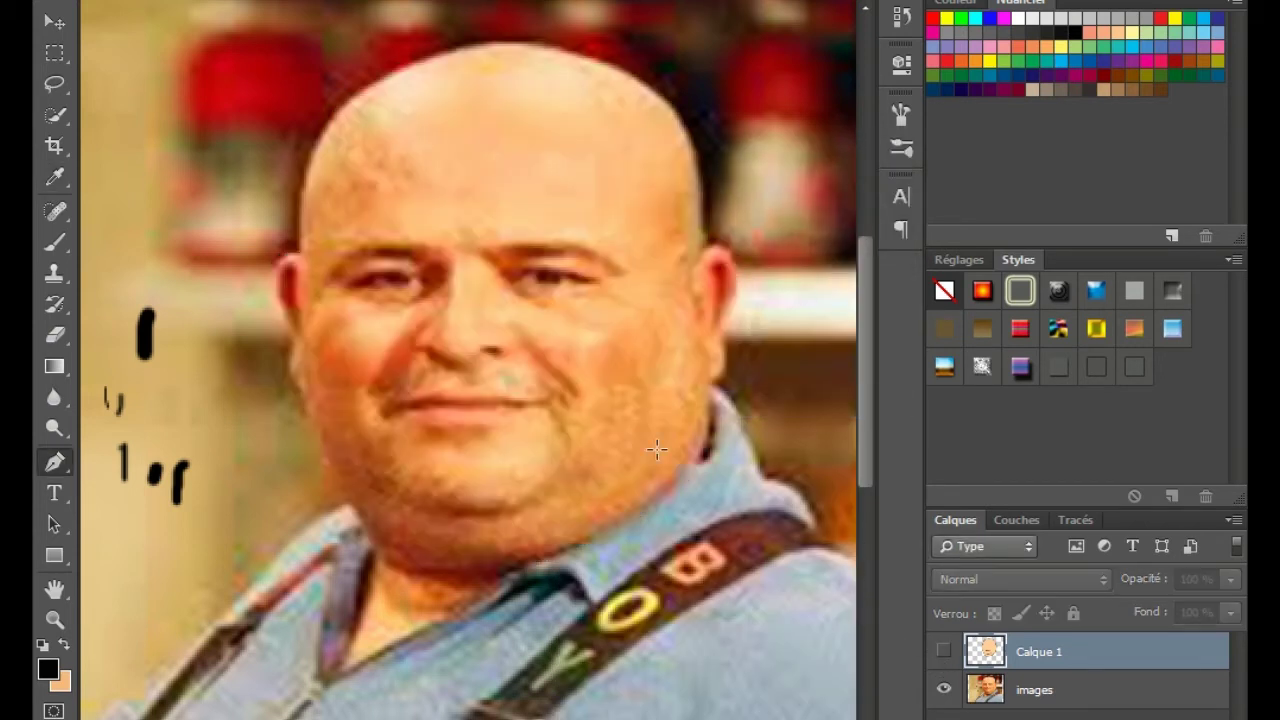
{"action": "left_click", "coordinate": [543, 384]}
{"action": "left_click", "coordinate": [568, 405]}
{"action": "left_click", "coordinate": [943, 651]}
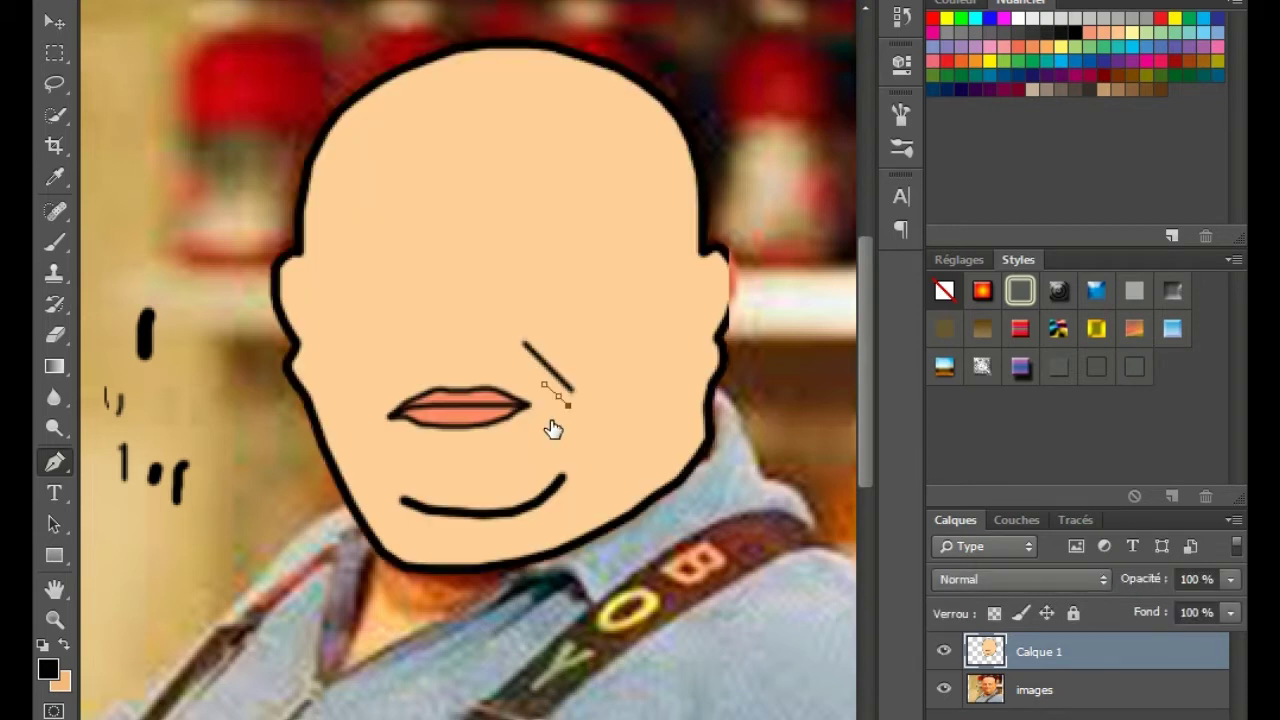
{"action": "right_click", "coordinate": [552, 428]}
{"action": "left_click", "coordinate": [657, 403]}
{"action": "left_click", "coordinate": [851, 203]}
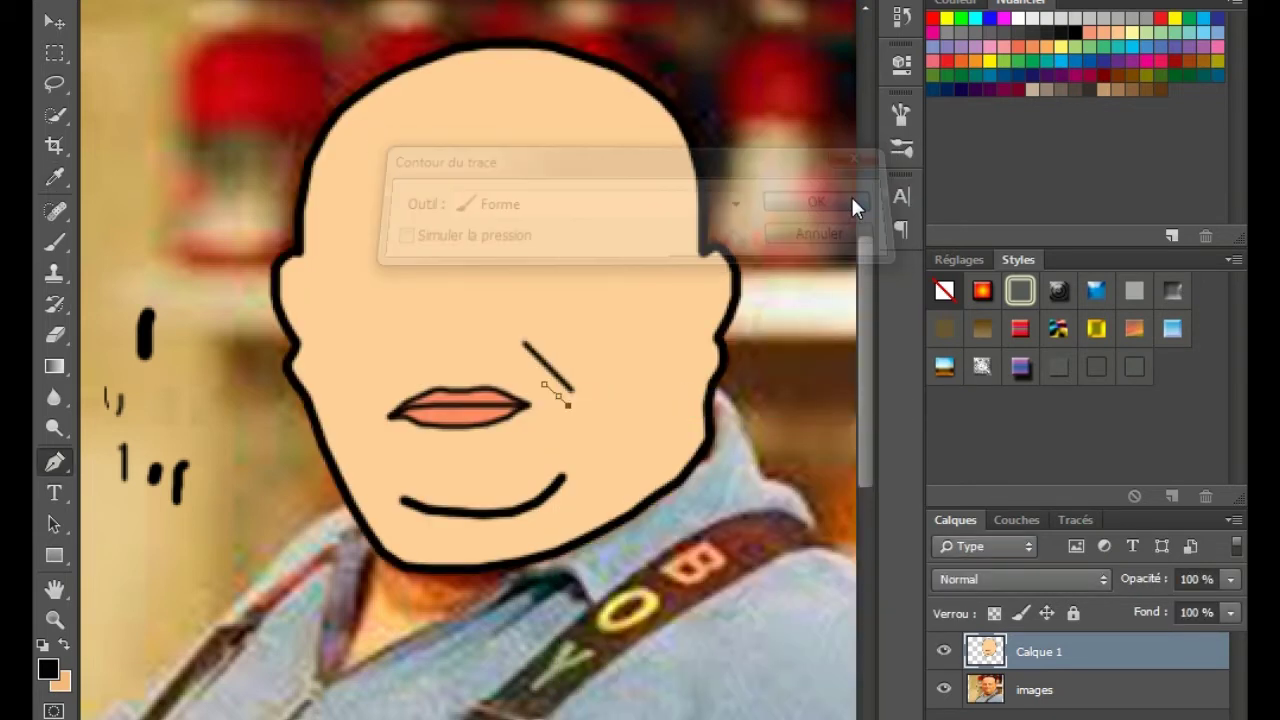
Trace and stroke a short crease at the left mouth corner, then hide Calque 1.
{"action": "left_click", "coordinate": [943, 651]}
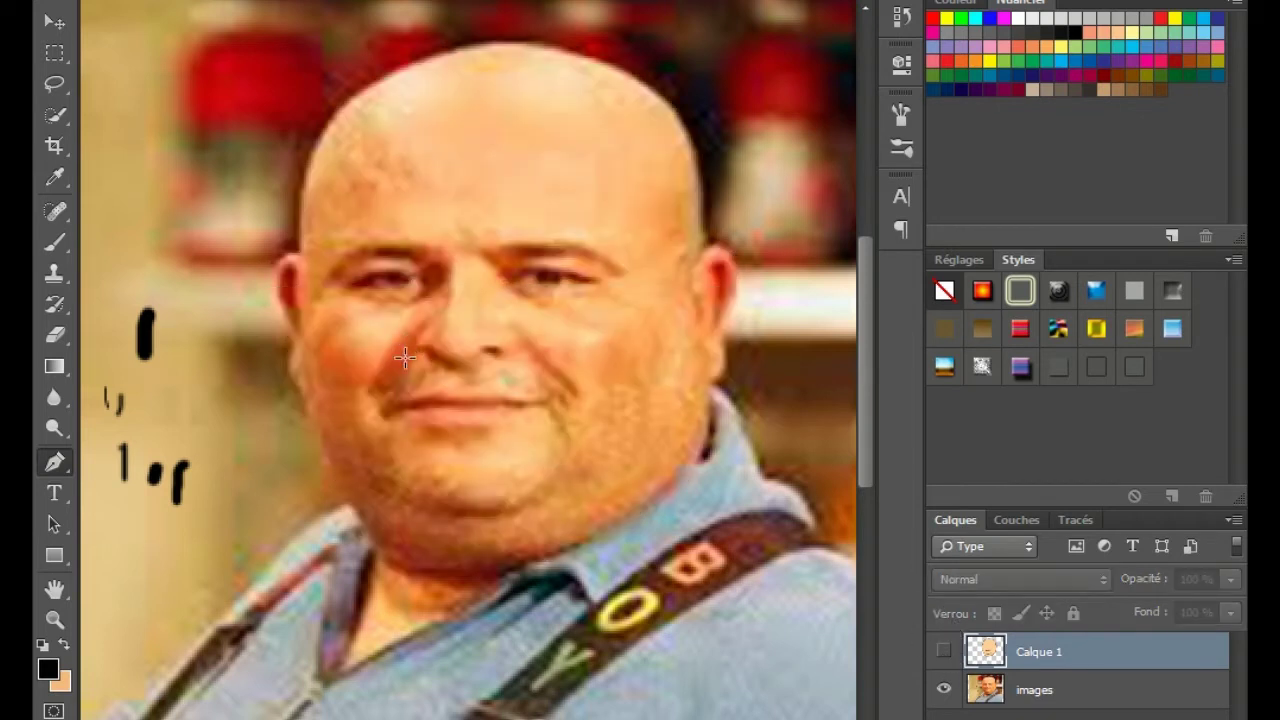
{"action": "left_click", "coordinate": [410, 360]}
{"action": "left_click", "coordinate": [397, 378]}
{"action": "left_click", "coordinate": [944, 651]}
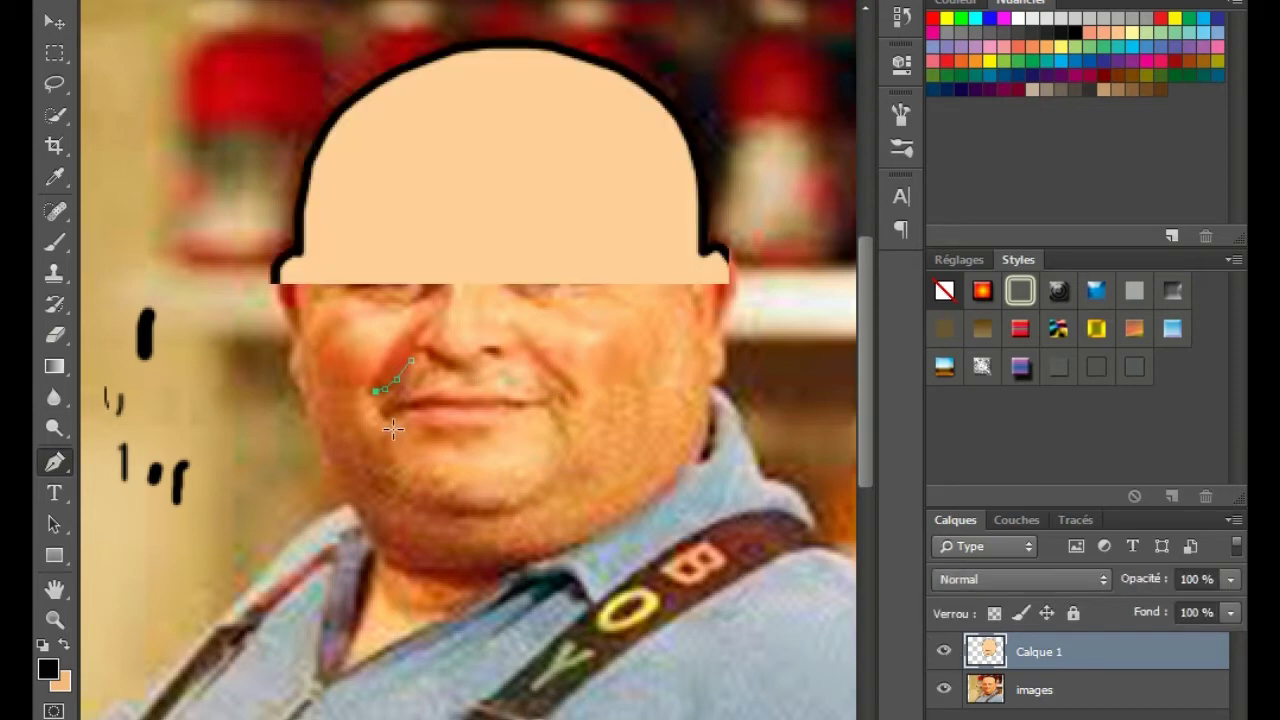
{"action": "right_click", "coordinate": [400, 240]}
{"action": "left_click", "coordinate": [489, 406]}
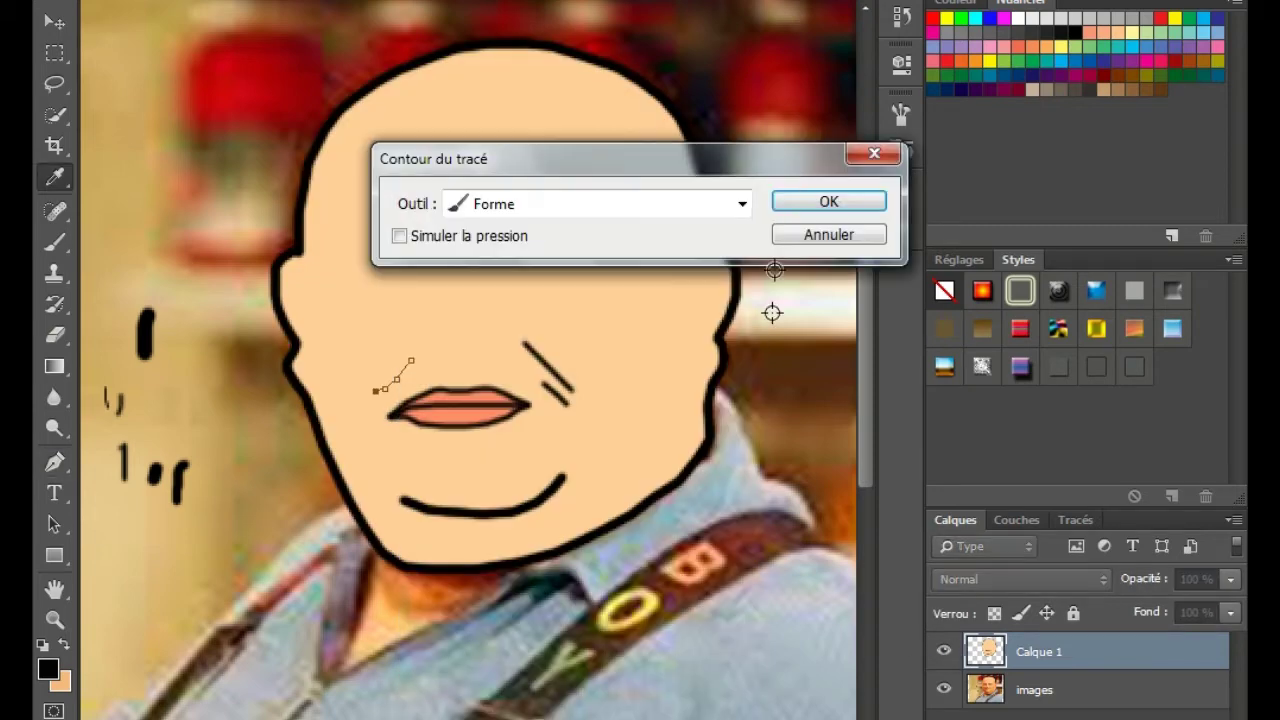
{"action": "left_click", "coordinate": [828, 201]}
{"action": "left_click", "coordinate": [944, 651]}
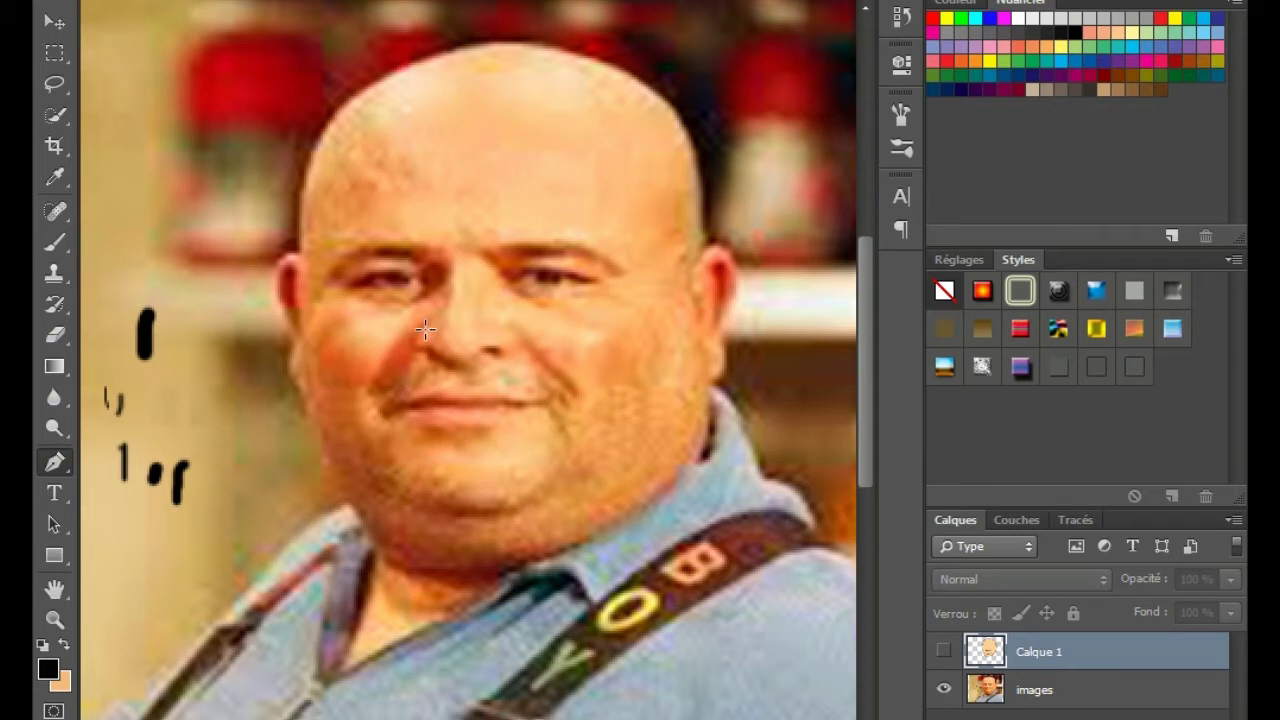
Start a curved path beside the nose, removing a misplaced anchor.
{"action": "left_click_drag", "start_coordinate": [427, 324], "coordinate": [411, 347]}
{"action": "left_click", "coordinate": [414, 345]}
{"action": "left_click", "coordinate": [425, 353]}
{"action": "right_click", "coordinate": [430, 354]}
{"action": "key", "text": "Escape"}
{"action": "right_click", "coordinate": [429, 348]}
{"action": "key", "text": "Escape"}
{"action": "right_click", "coordinate": [420, 350]}
{"action": "left_click", "coordinate": [490, 222]}
Extend the nose path around the nostril and up the side of the nose.
{"action": "left_click", "coordinate": [415, 345]}
{"action": "left_click", "coordinate": [432, 355]}
{"action": "right_click", "coordinate": [458, 362]}
{"action": "left_click", "coordinate": [560, 218]}
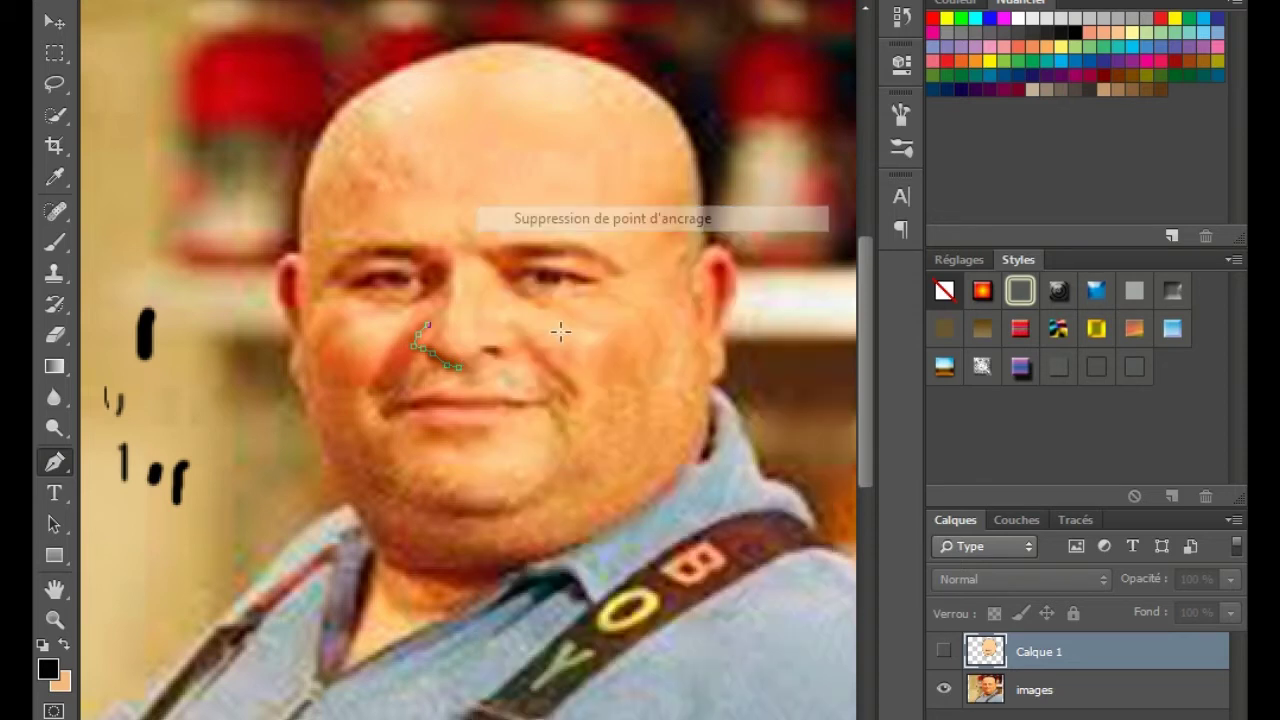
{"action": "left_click", "coordinate": [483, 354]}
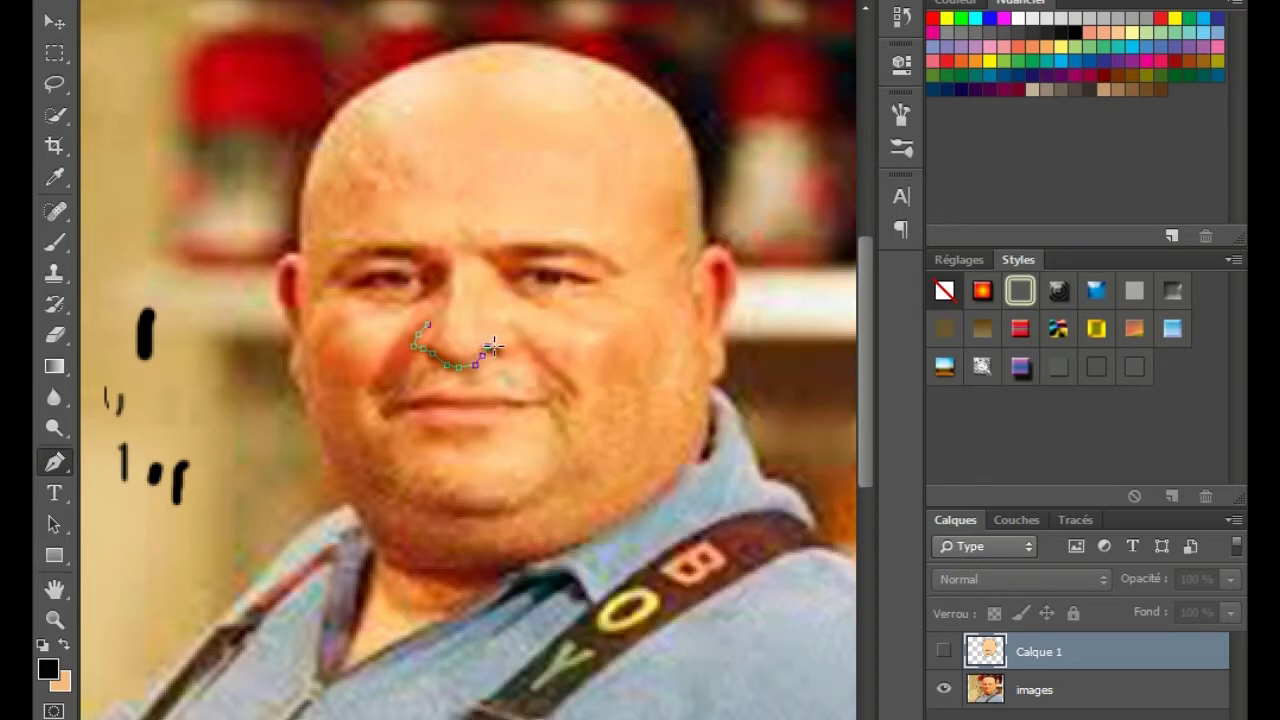
{"action": "left_click", "coordinate": [491, 348]}
{"action": "left_click", "coordinate": [489, 320]}
{"action": "left_click", "coordinate": [482, 298]}
Show Calque 1, stroke the nose path in black, and hide the path.
{"action": "right_click", "coordinate": [464, 331]}
{"action": "left_click", "coordinate": [443, 364]}
{"action": "left_click", "coordinate": [943, 651]}
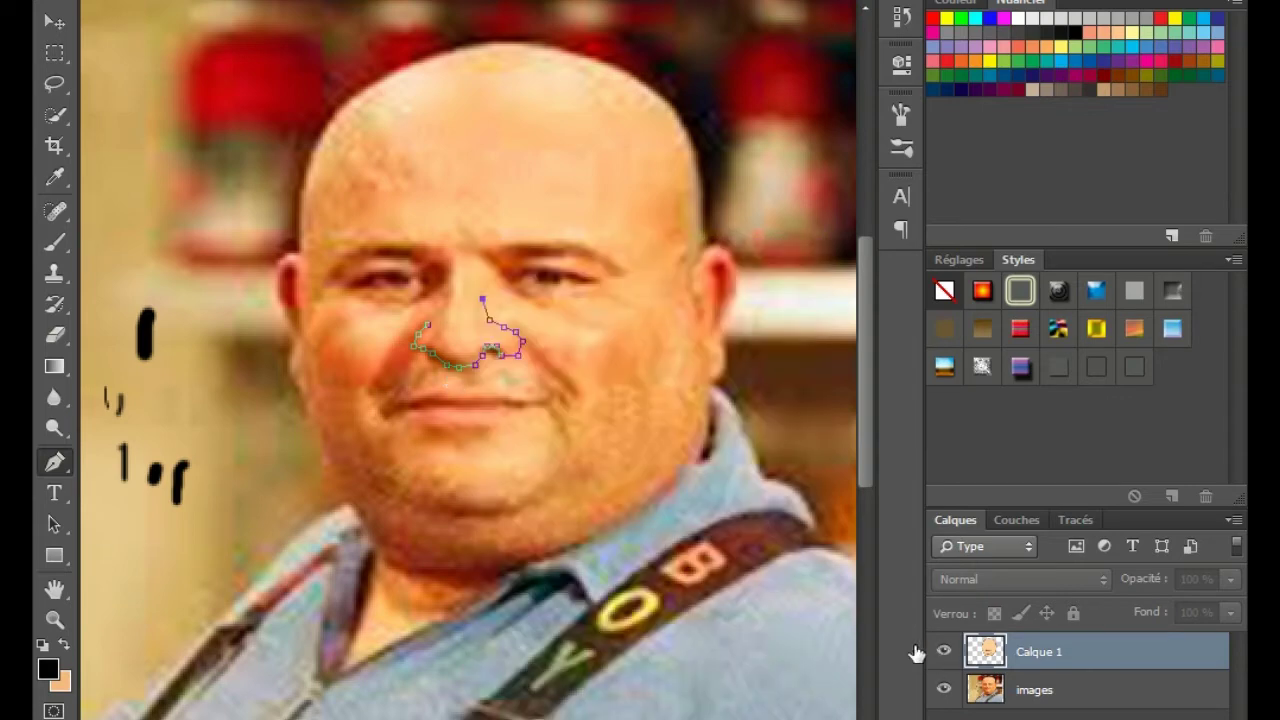
{"action": "right_click", "coordinate": [464, 340]}
{"action": "left_click", "coordinate": [572, 405]}
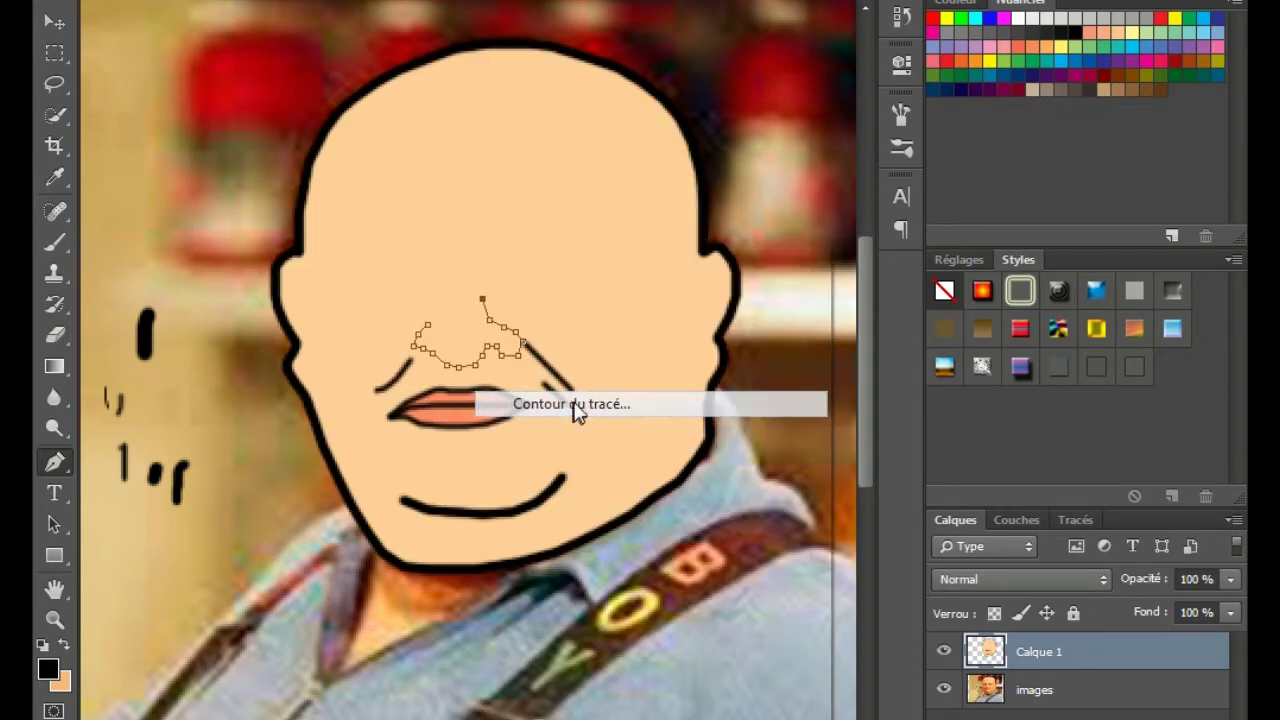
{"action": "left_click", "coordinate": [858, 208]}
{"action": "key", "text": "Return"}
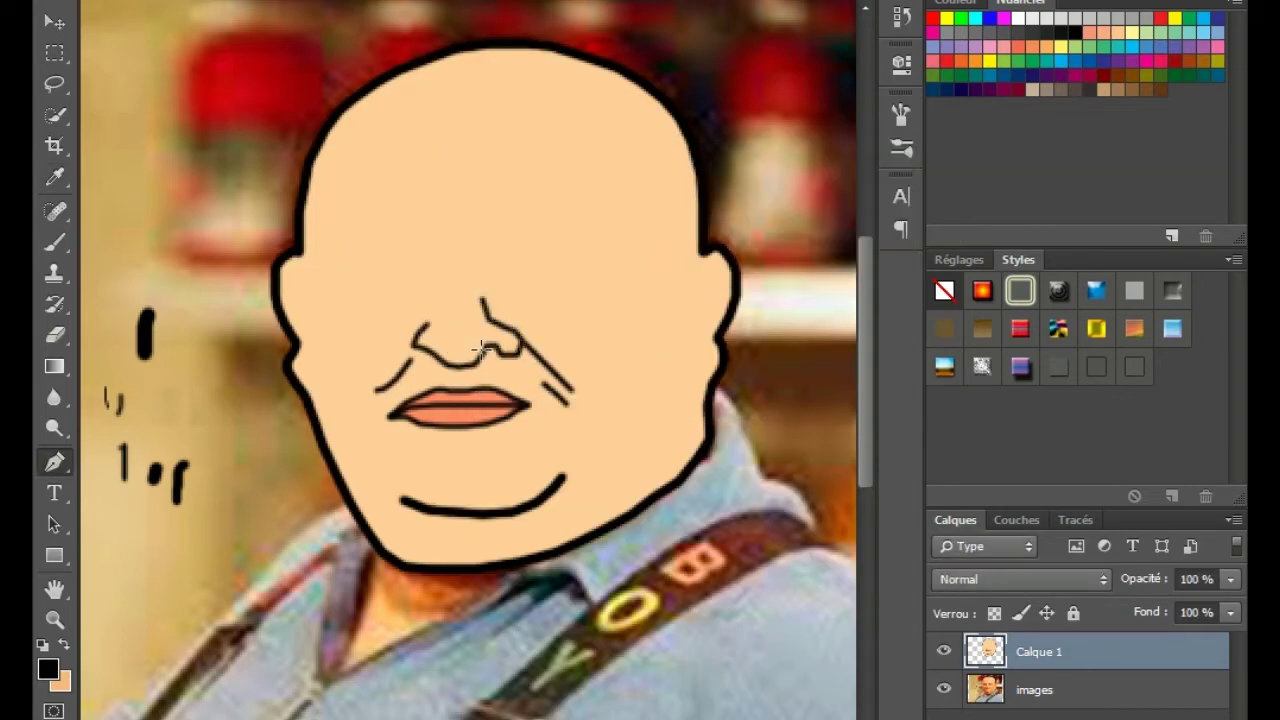
{"action": "key", "text": "b"}
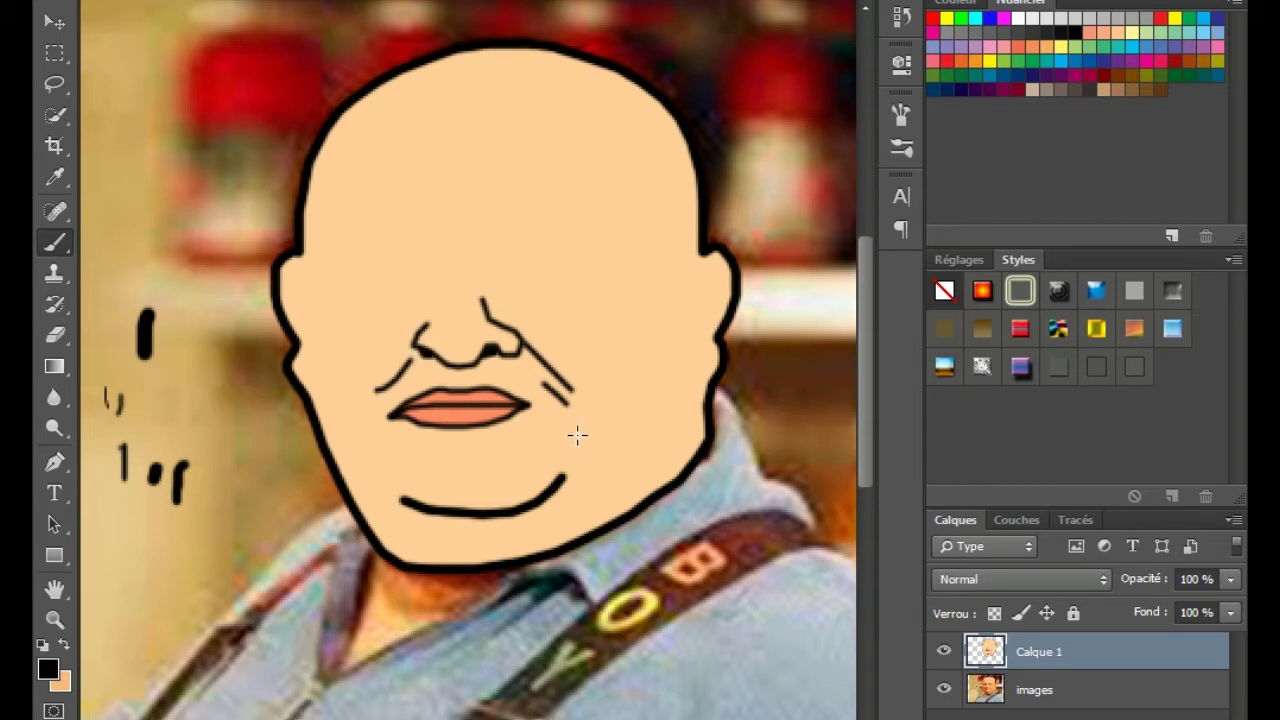
Hide Calque 1 and draw a path around the right eye in the photo.
{"action": "left_click", "coordinate": [943, 651]}
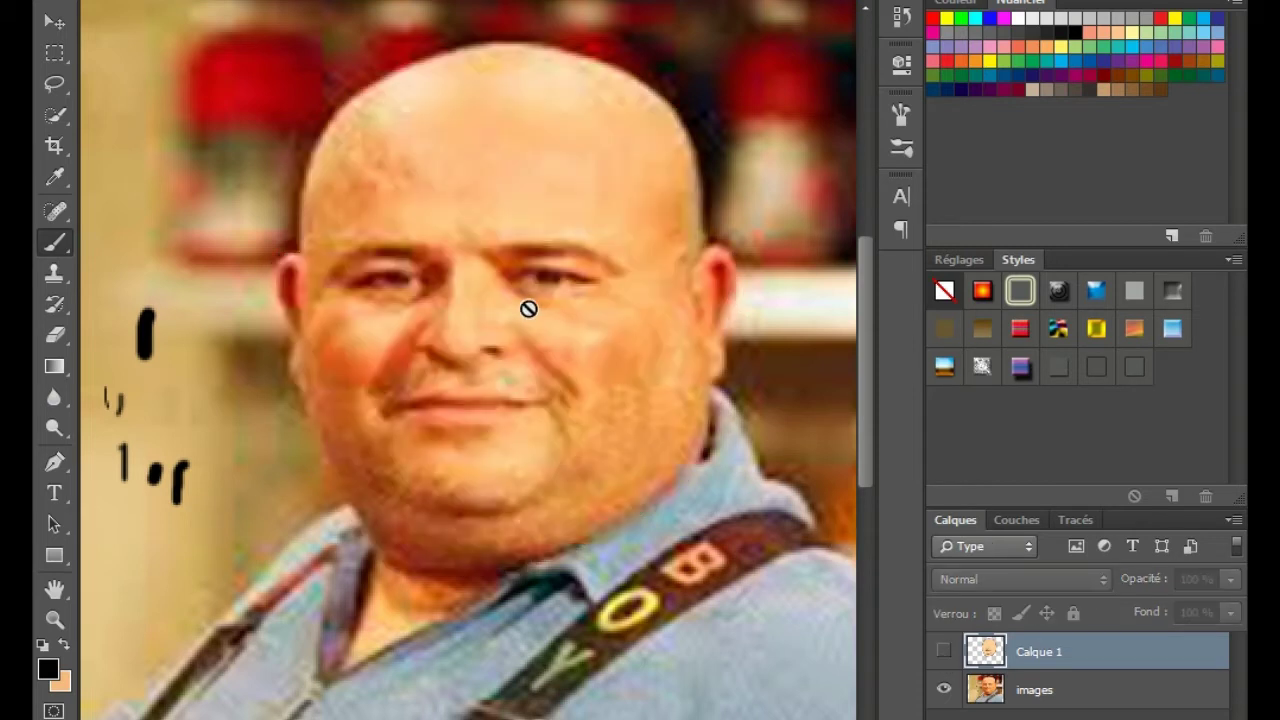
{"action": "left_click", "coordinate": [528, 314]}
{"action": "left_click", "coordinate": [594, 251]}
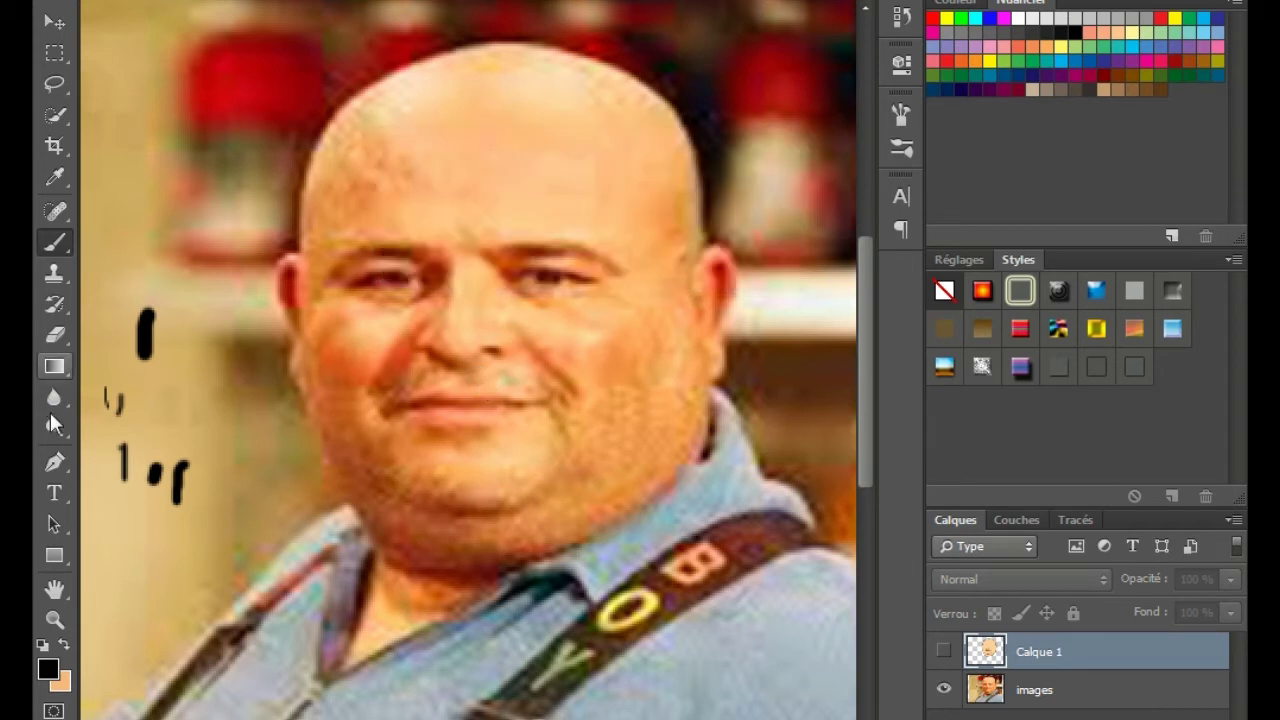
{"action": "left_click", "coordinate": [46, 465]}
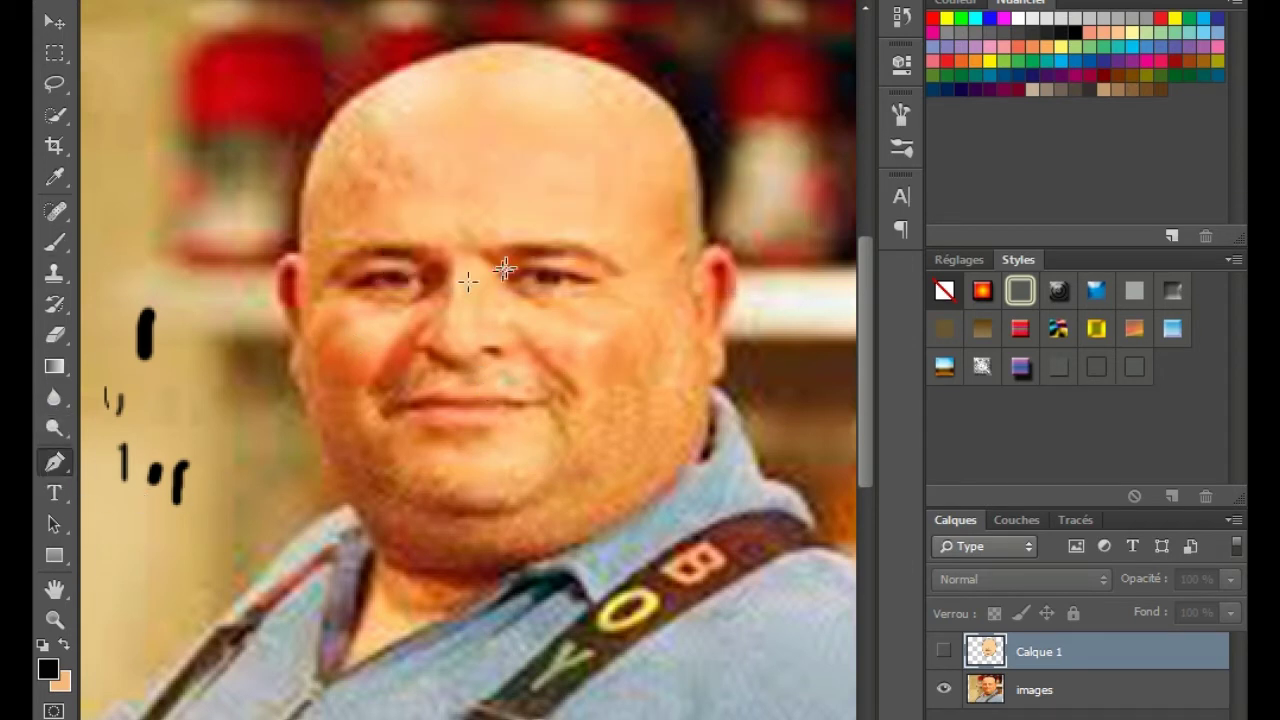
{"action": "mouse_move", "coordinate": [517, 281]}
{"action": "left_mouse_down"}
{"action": "mouse_move", "coordinate": [568, 271]}
{"action": "mouse_move", "coordinate": [567, 285]}
{"action": "left_mouse_up"}
{"action": "right_click", "coordinate": [561, 290]}
{"action": "key", "text": "Escape"}
Show Calque 1 and fill the eye path with near-white colour f8f8f8.
{"action": "left_click", "coordinate": [943, 651]}
{"action": "right_click", "coordinate": [541, 237]}
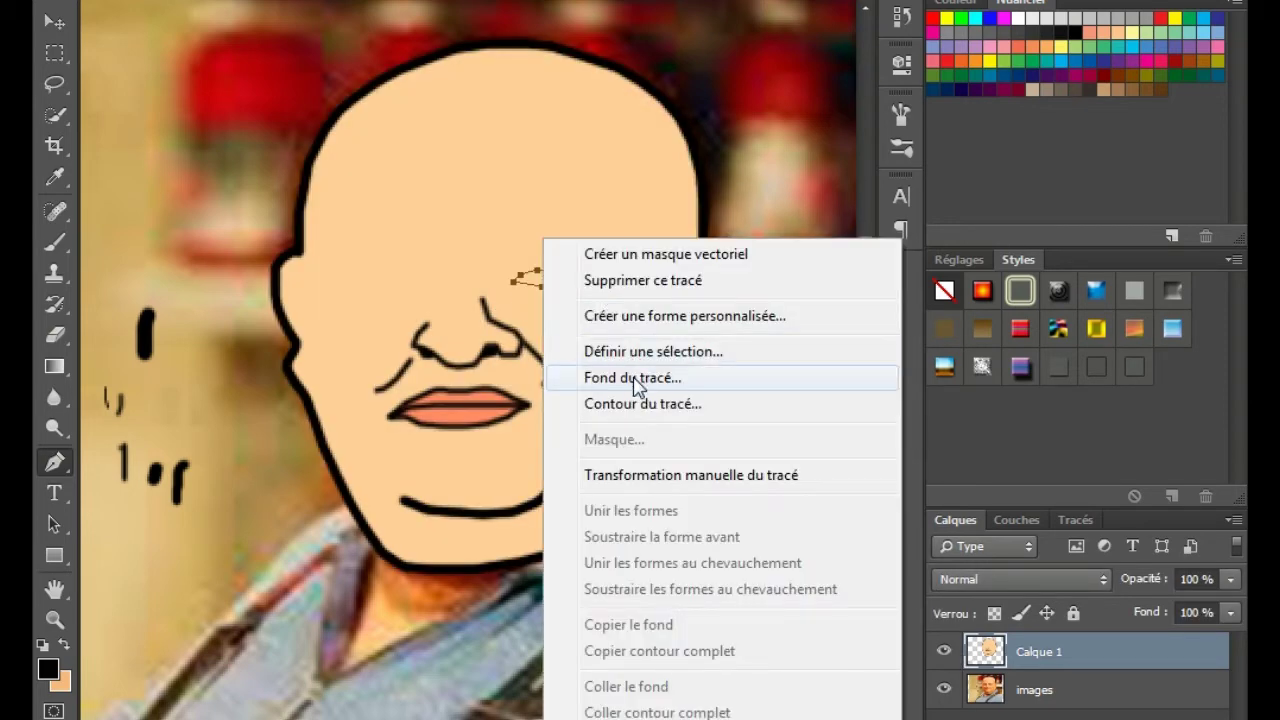
{"action": "left_click", "coordinate": [634, 383]}
{"action": "left_click", "coordinate": [680, 131]}
{"action": "left_click", "coordinate": [635, 198]}
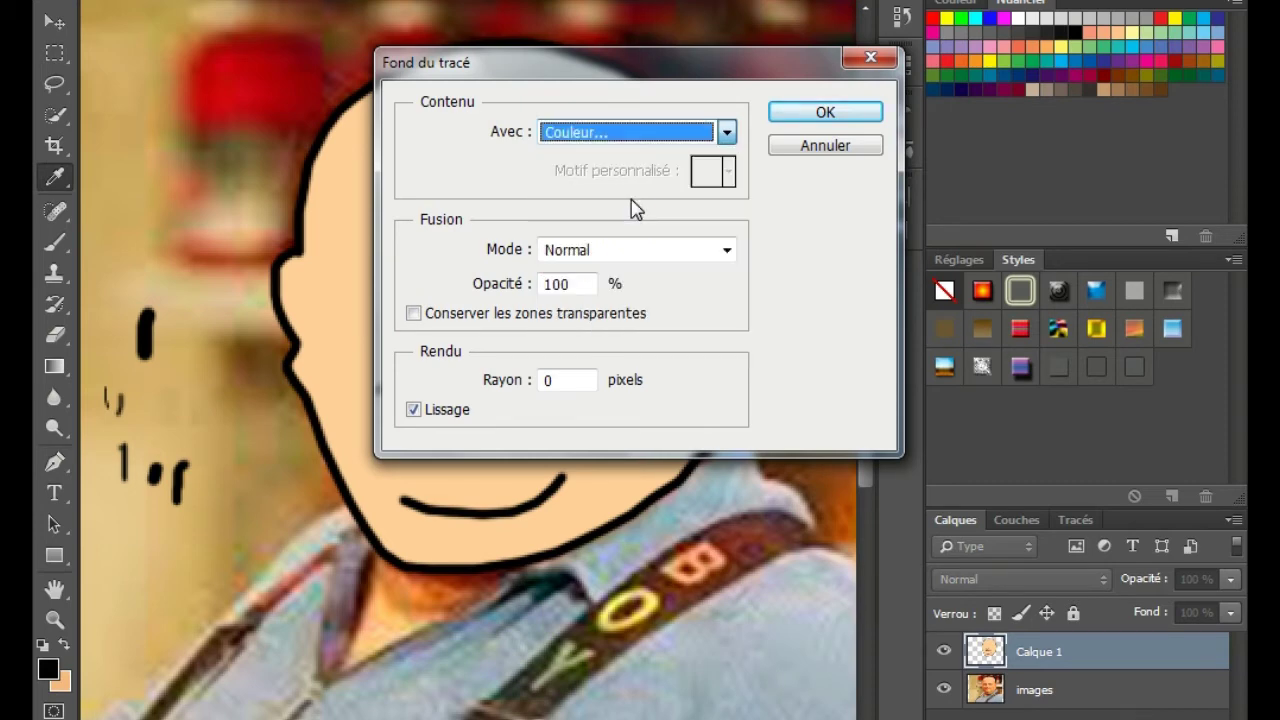
{"action": "type", "text": "f8f8f8"}
{"action": "left_click", "coordinate": [874, 362]}
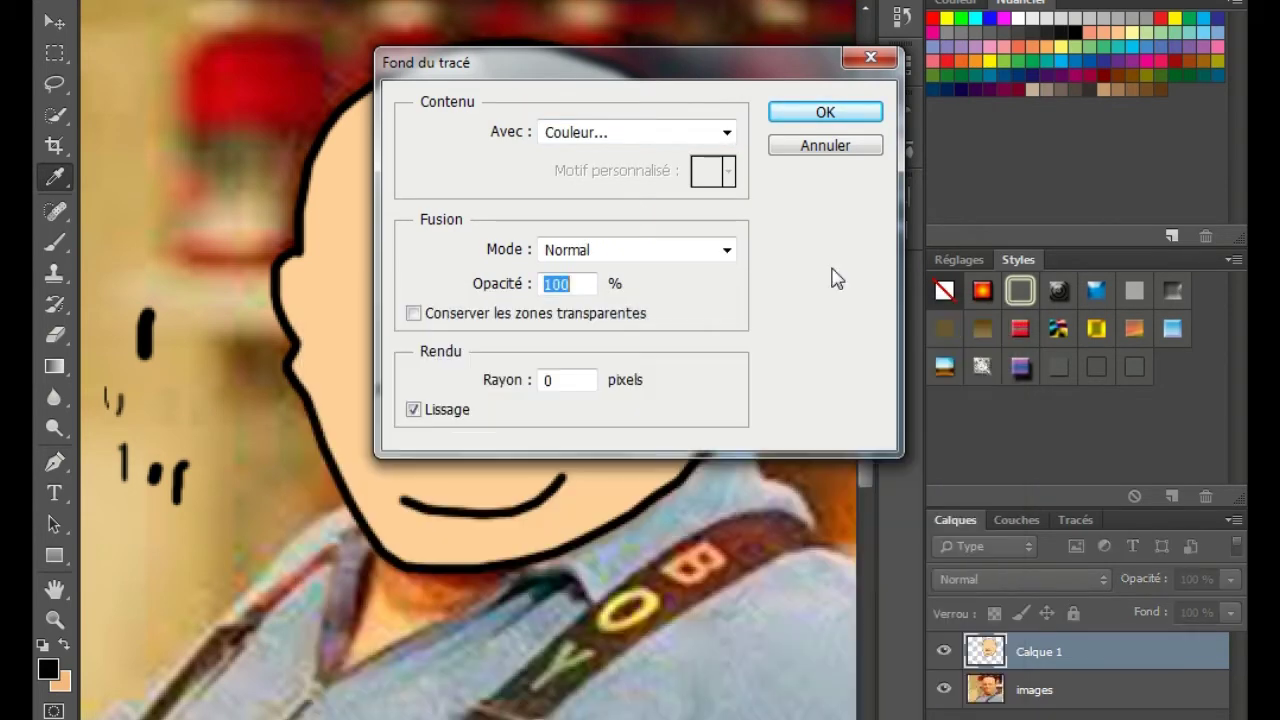
{"action": "left_click", "coordinate": [841, 110]}
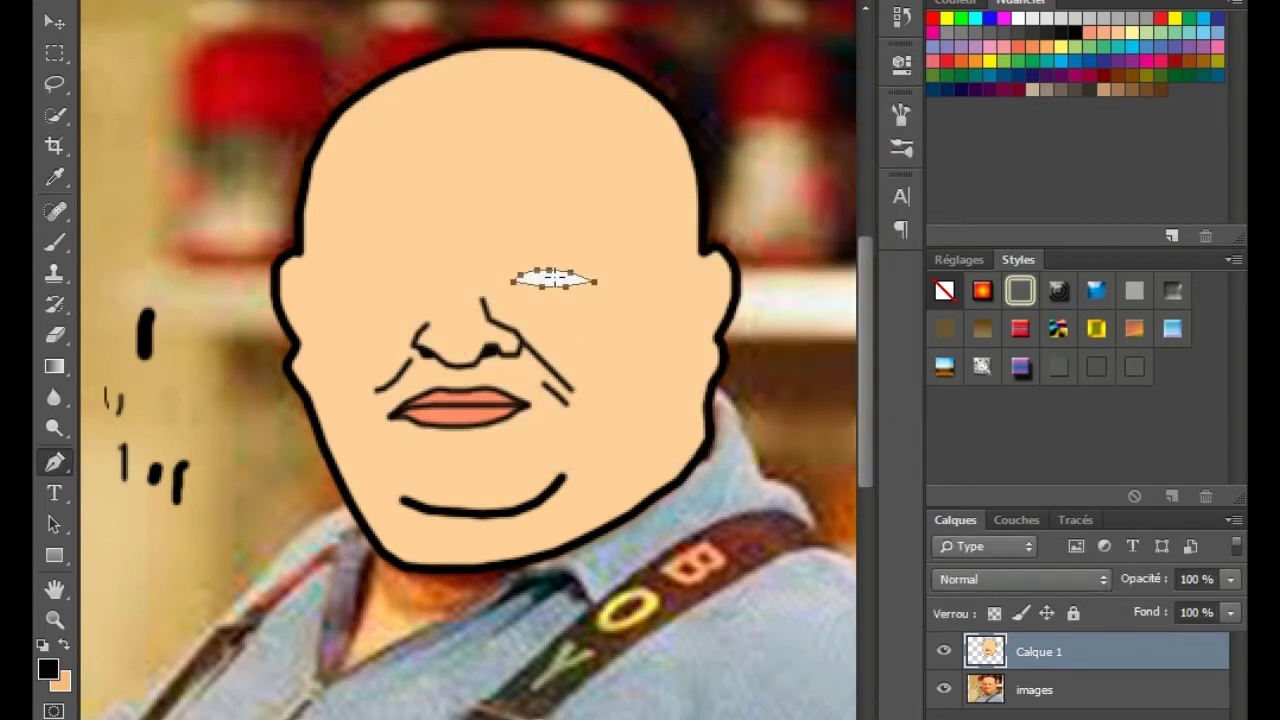
Adjust the brush thickness, then stroke the eye path with a thin dark outline and hide the path.
{"action": "right_click", "coordinate": [43, 245]}
{"action": "left_click", "coordinate": [150, 240]}
{"action": "right_click", "coordinate": [150, 240]}
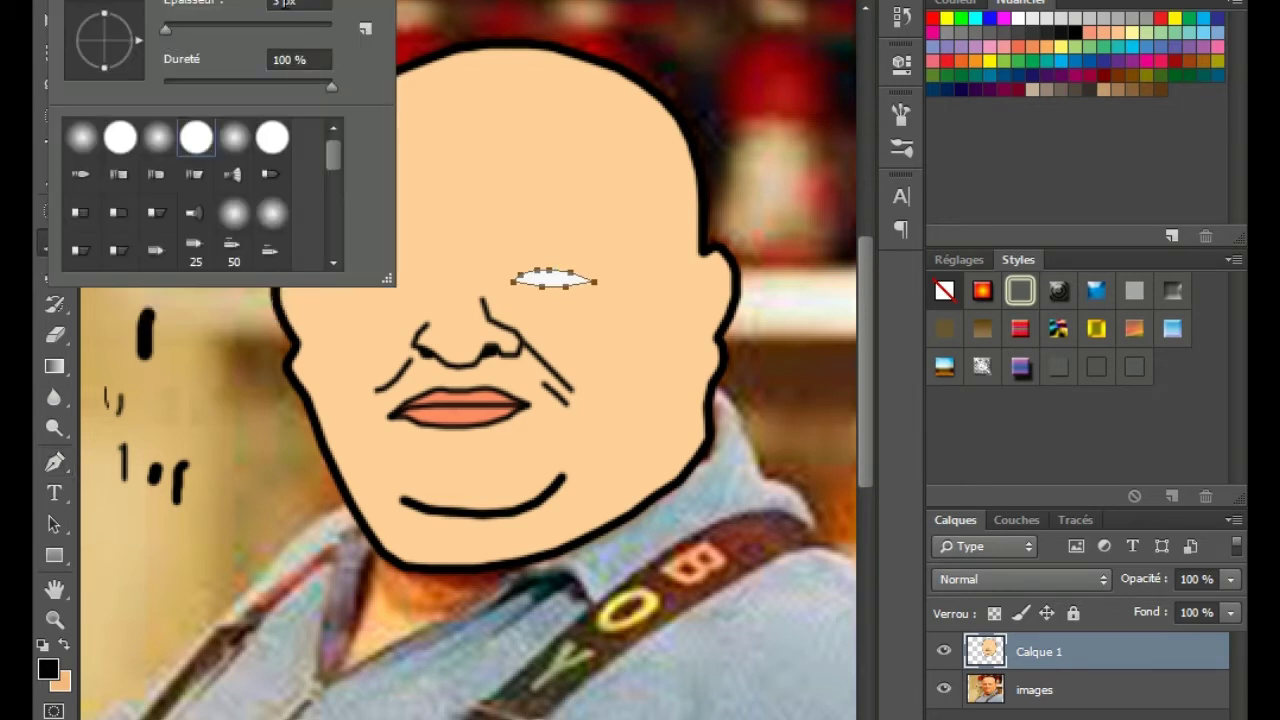
{"action": "left_click", "coordinate": [279, 4]}
{"action": "key", "text": "Return"}
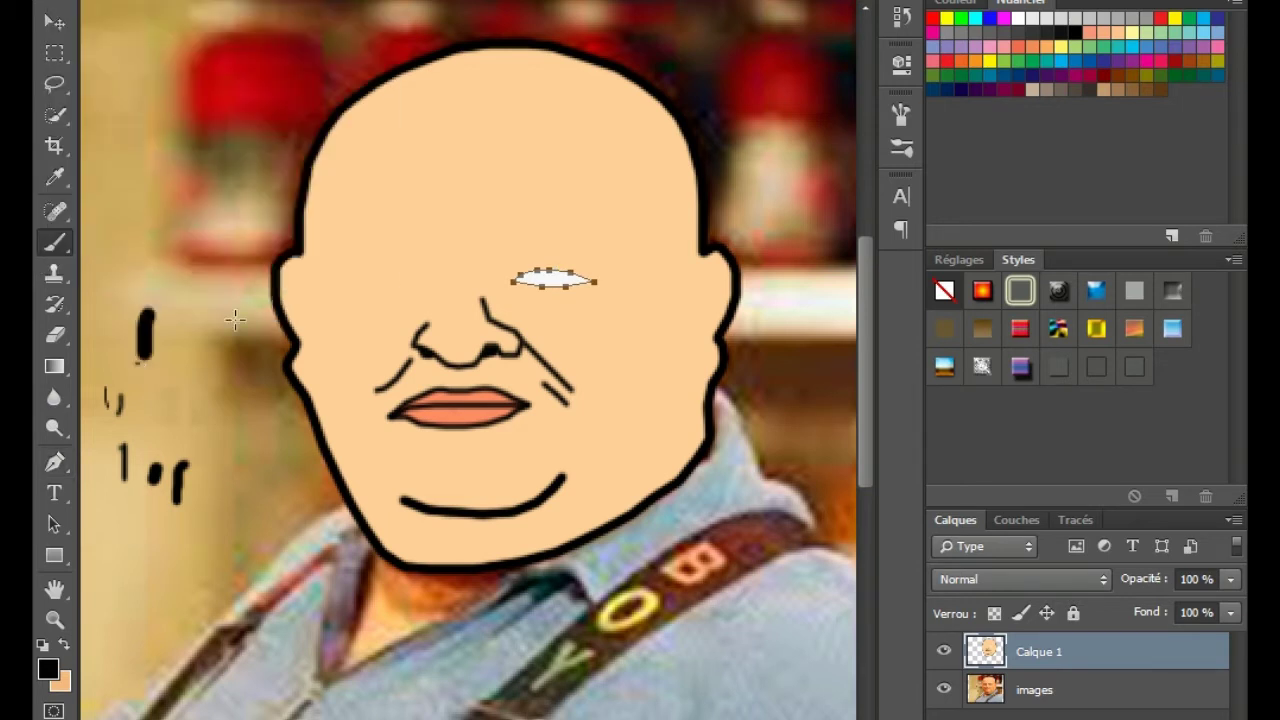
{"action": "left_click", "coordinate": [51, 458]}
{"action": "right_click", "coordinate": [566, 280]}
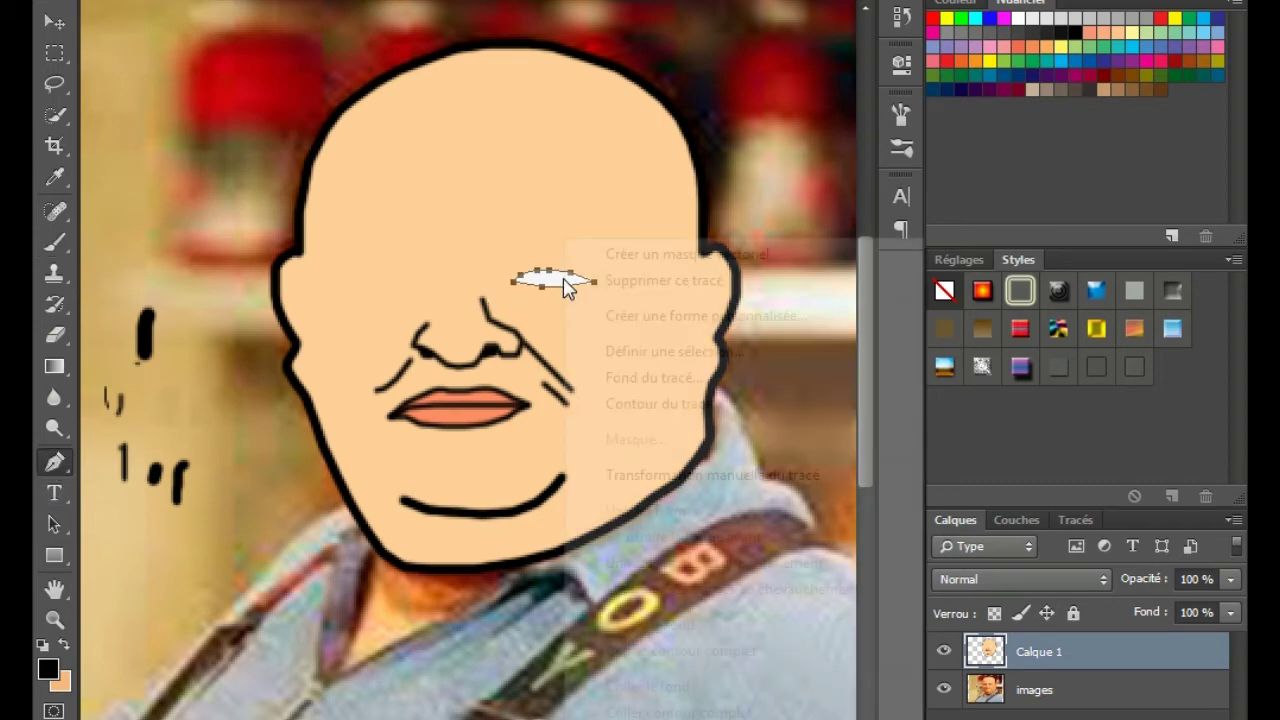
{"action": "left_click", "coordinate": [660, 404]}
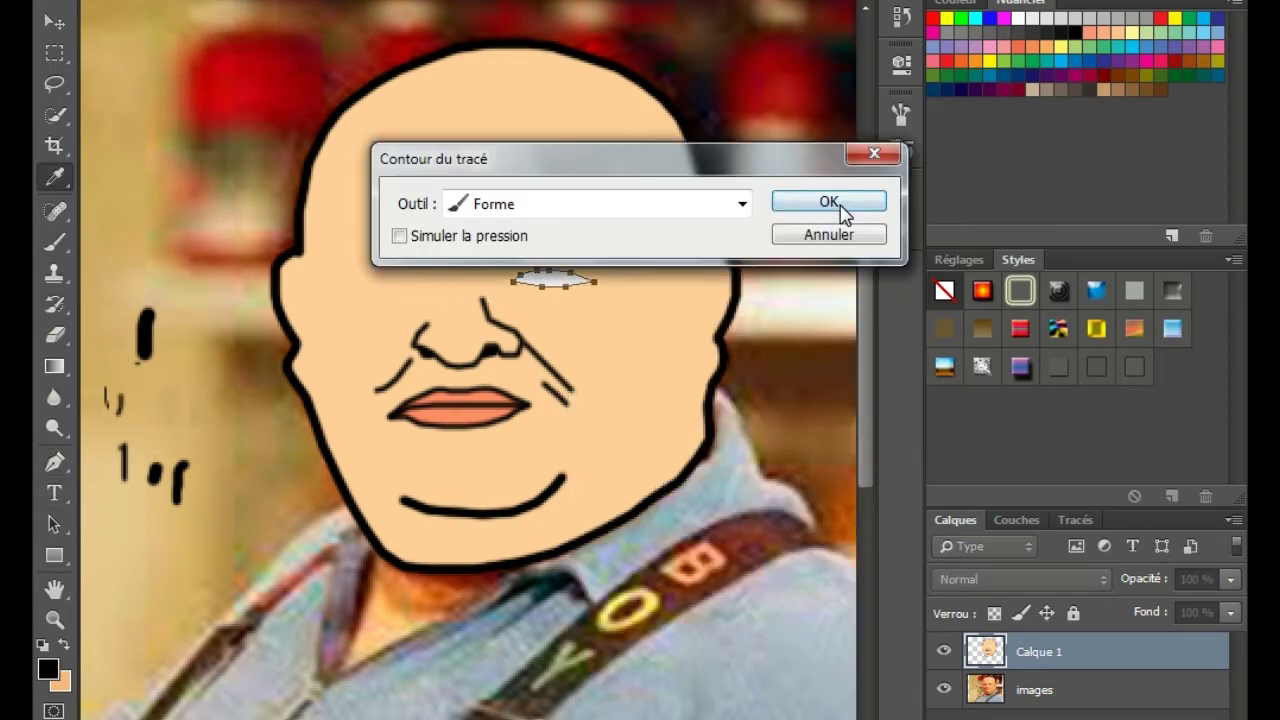
{"action": "left_click", "coordinate": [827, 204]}
{"action": "key", "text": "Return"}
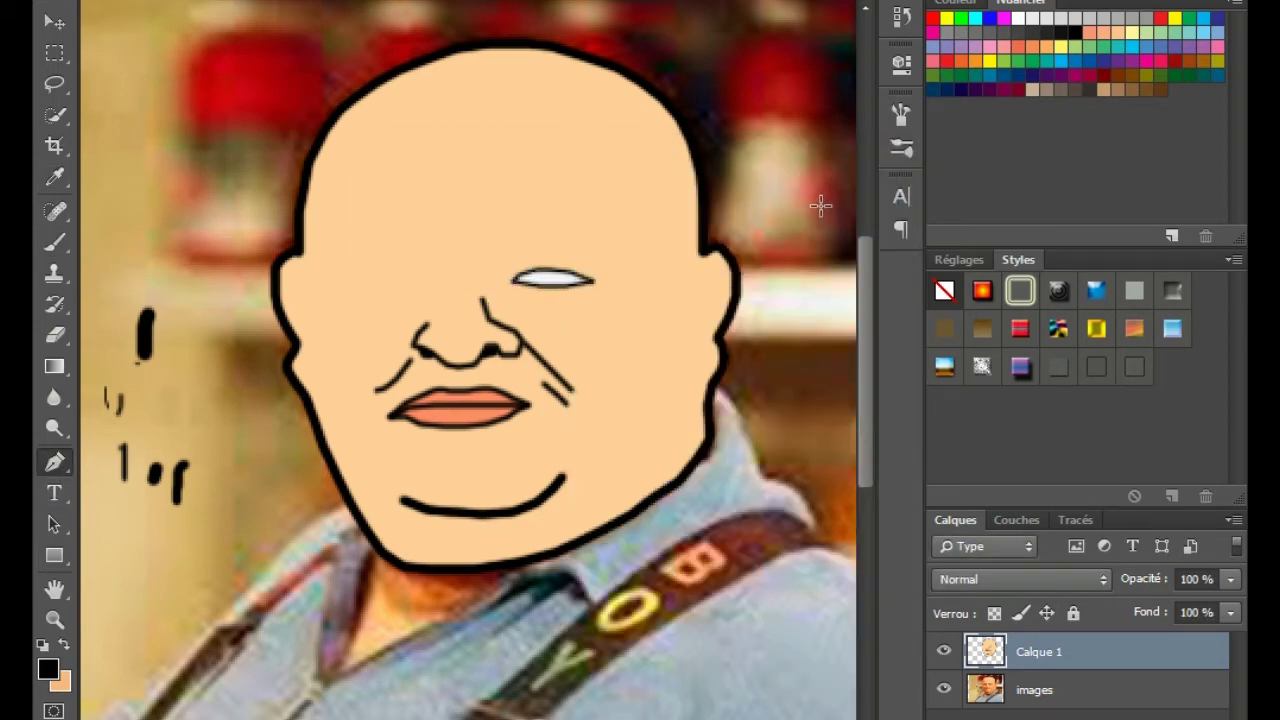
Hide Calque 1 and trace a closed almond path around the photo's left eye.
{"action": "left_click", "coordinate": [943, 651]}
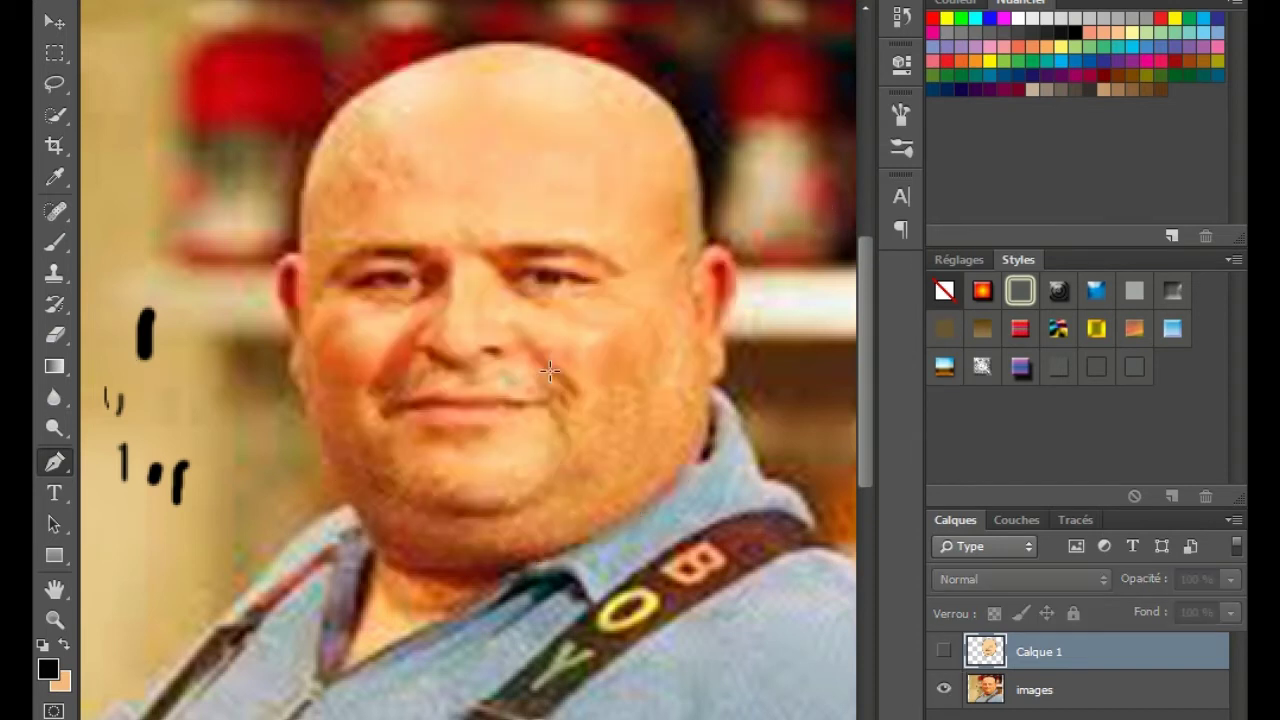
{"action": "left_click", "coordinate": [415, 277]}
{"action": "left_click", "coordinate": [386, 272]}
{"action": "left_click", "coordinate": [371, 275]}
{"action": "left_click", "coordinate": [352, 284]}
{"action": "left_click", "coordinate": [370, 289]}
{"action": "left_click", "coordinate": [389, 289]}
{"action": "left_click", "coordinate": [406, 289]}
{"action": "left_click", "coordinate": [425, 288]}
Show Calque 1, then fill the left eye path with white and stroke its outline.
{"action": "right_click", "coordinate": [396, 281]}
{"action": "left_click", "coordinate": [943, 651]}
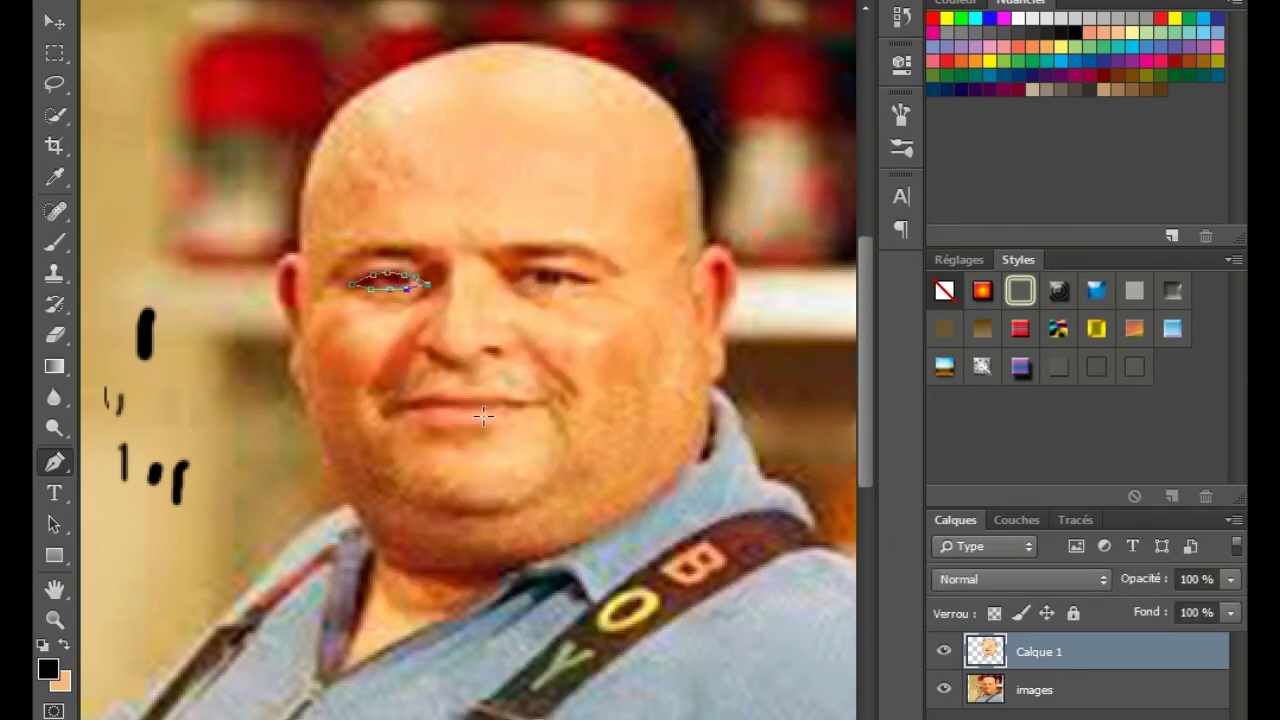
{"action": "right_click", "coordinate": [403, 315]}
{"action": "left_click", "coordinate": [487, 375]}
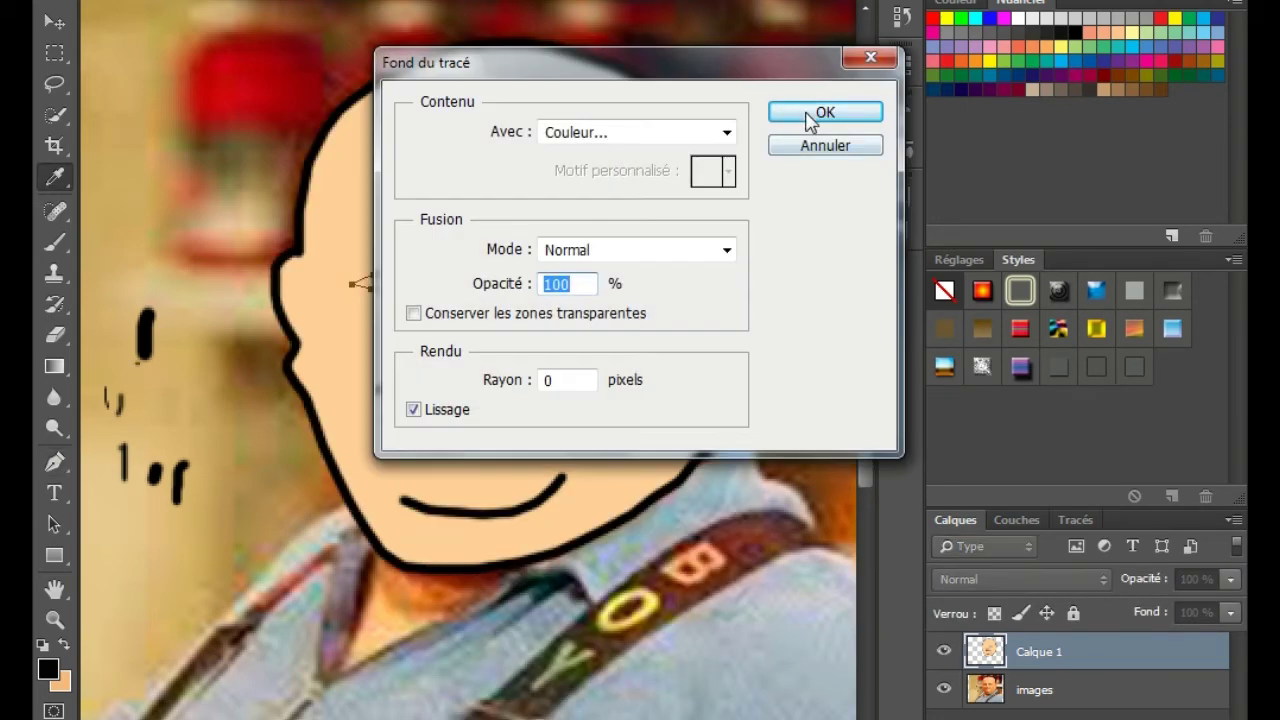
{"action": "left_click", "coordinate": [810, 115]}
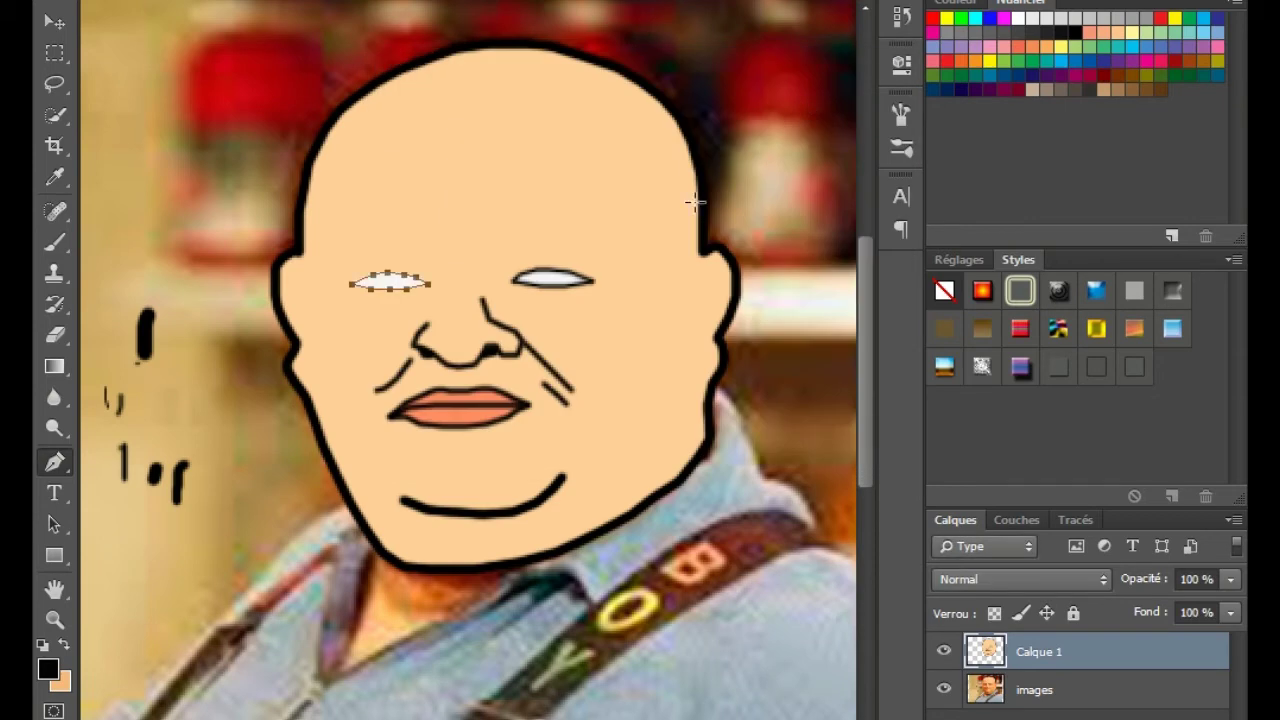
{"action": "right_click", "coordinate": [414, 306]}
{"action": "left_click", "coordinate": [513, 404]}
{"action": "left_click", "coordinate": [829, 203]}
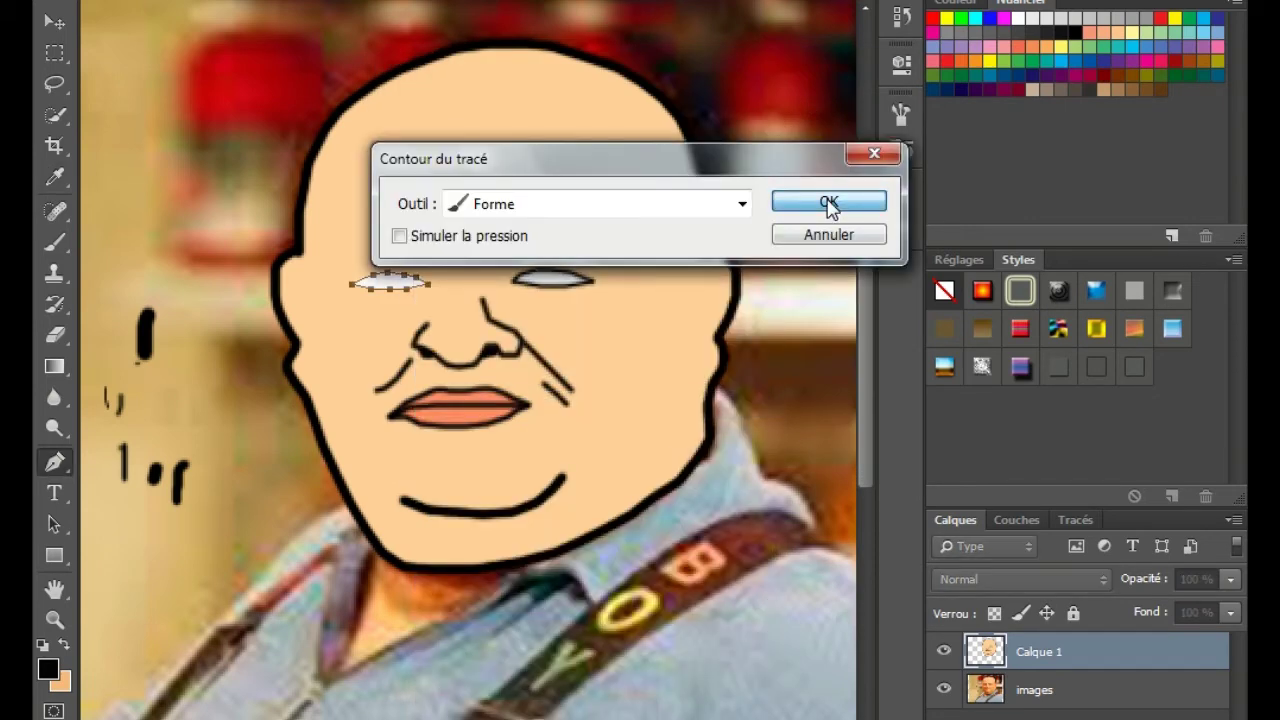
{"action": "key", "text": "Return"}
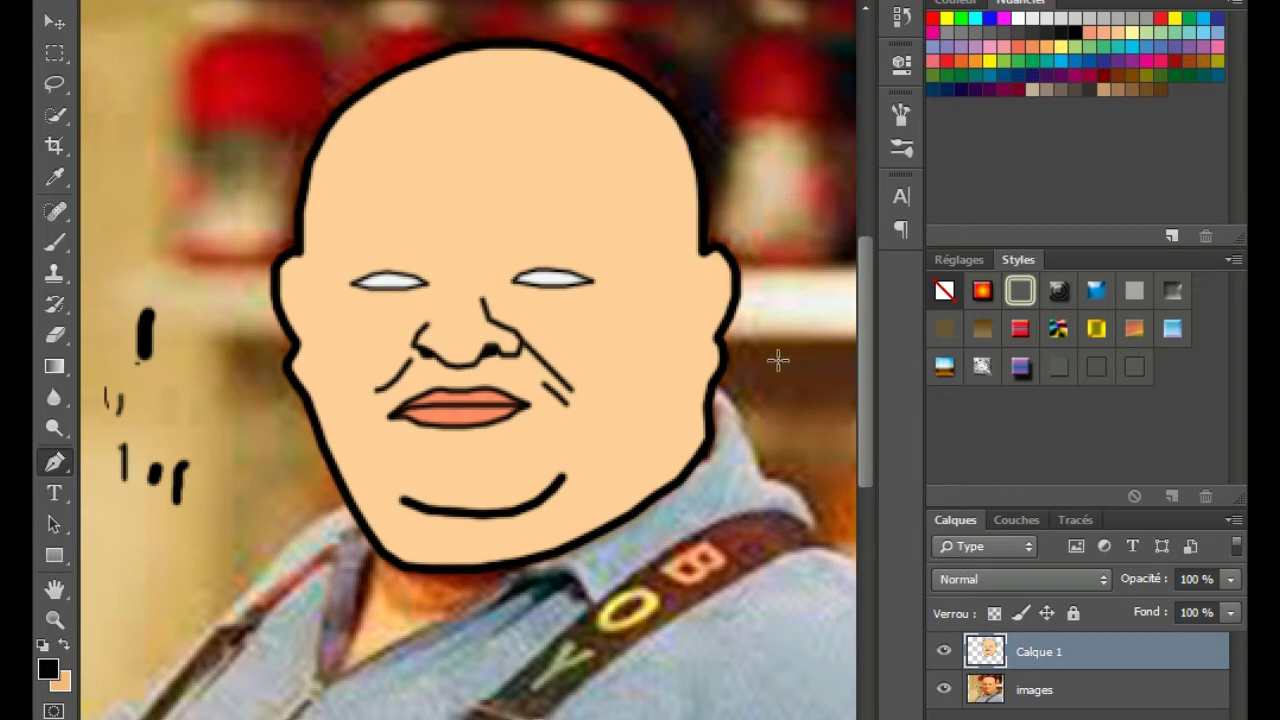
Hide Calque 1 and trace the right eyebrow on the photo as a closed path.
{"action": "left_click", "coordinate": [943, 651]}
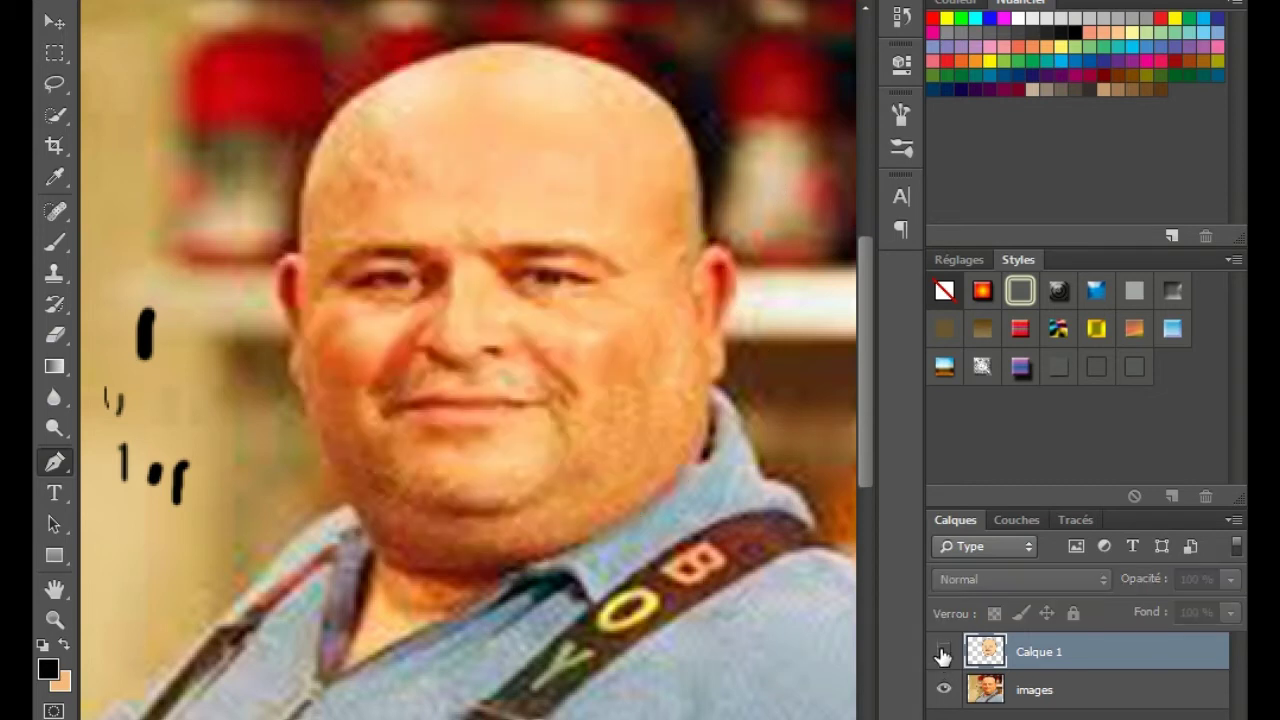
{"action": "left_click", "coordinate": [503, 249]}
{"action": "left_click", "coordinate": [544, 258]}
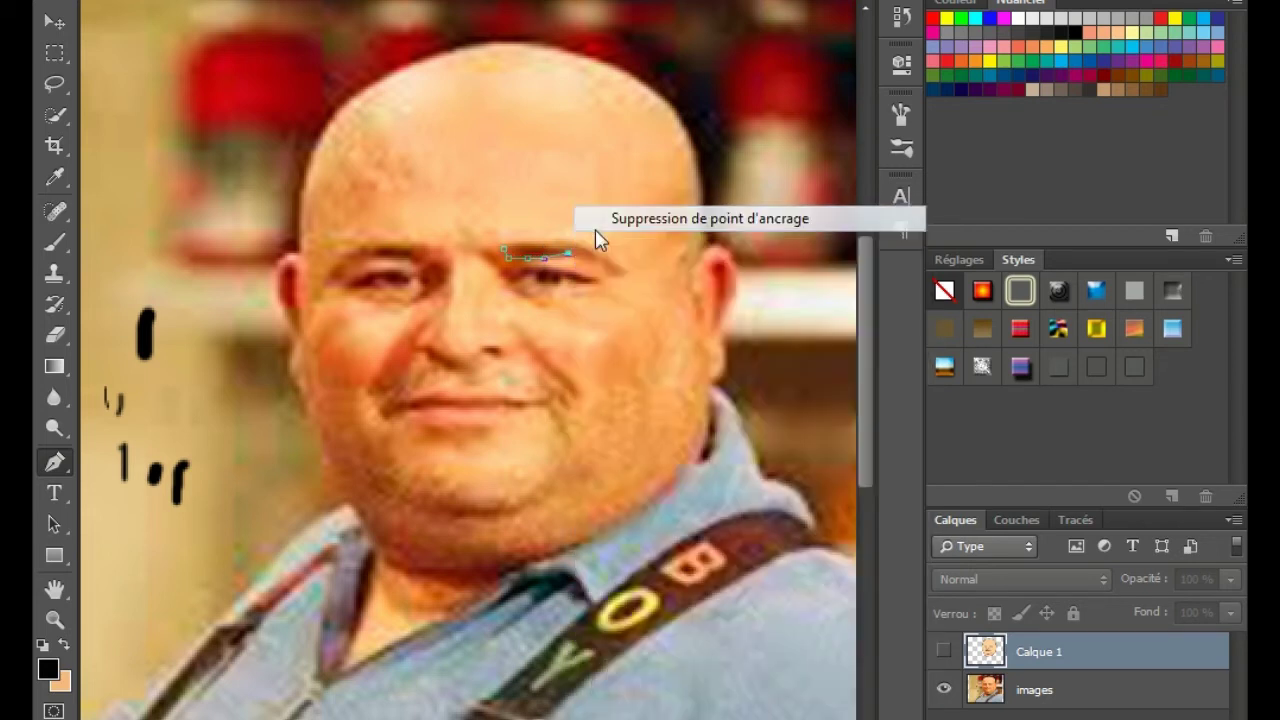
{"action": "left_click", "coordinate": [571, 251]}
{"action": "left_click", "coordinate": [587, 258]}
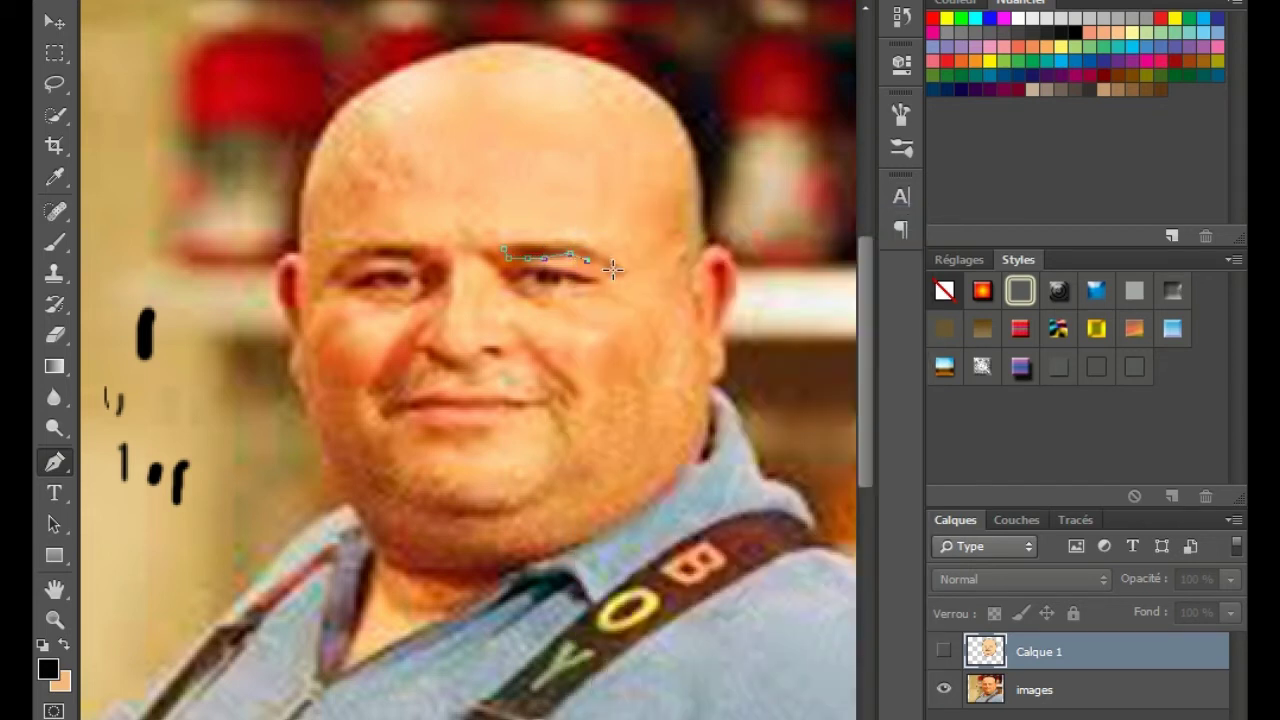
{"action": "left_click", "coordinate": [618, 264]}
{"action": "left_click", "coordinate": [566, 243]}
{"action": "left_click", "coordinate": [534, 246]}
{"action": "left_click", "coordinate": [505, 248]}
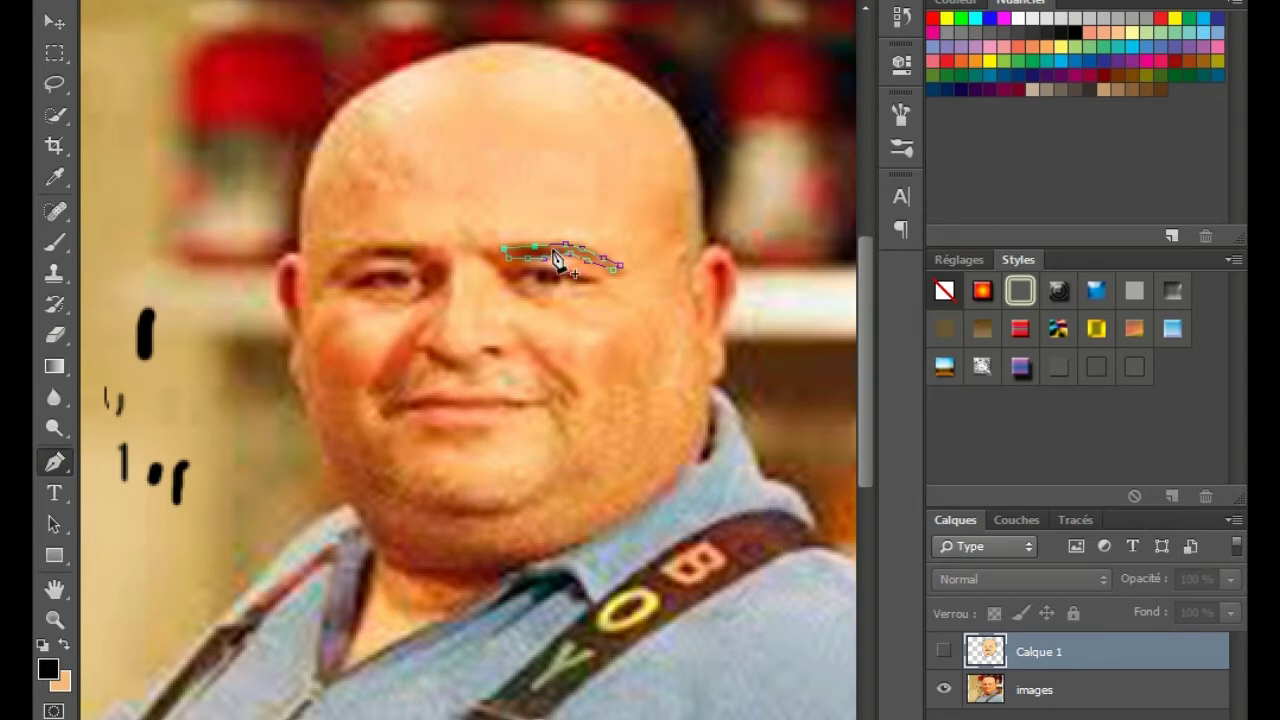
Sample the photo's eyebrow brown as the foreground colour and show Calque 1 again.
{"action": "left_click", "coordinate": [56, 180]}
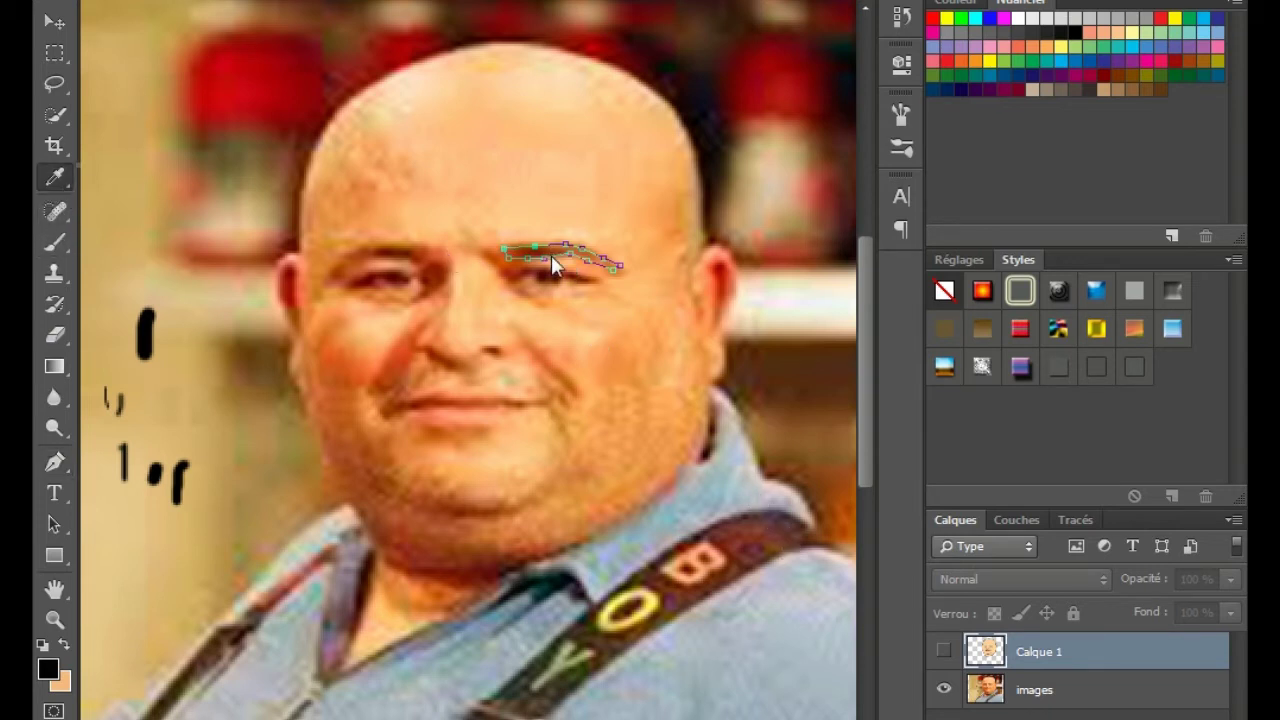
{"action": "left_click", "coordinate": [540, 251]}
{"action": "left_click", "coordinate": [55, 462]}
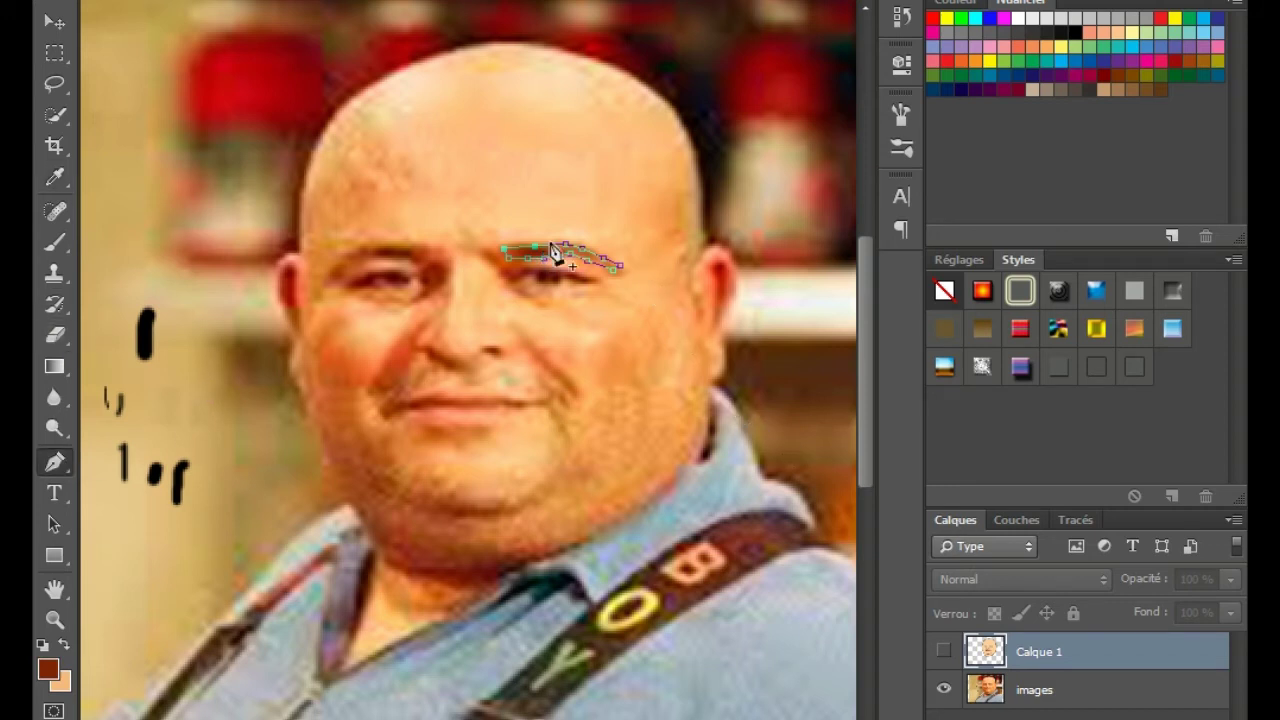
{"action": "right_click", "coordinate": [553, 252]}
{"action": "left_click", "coordinate": [538, 498]}
{"action": "left_click", "coordinate": [943, 651]}
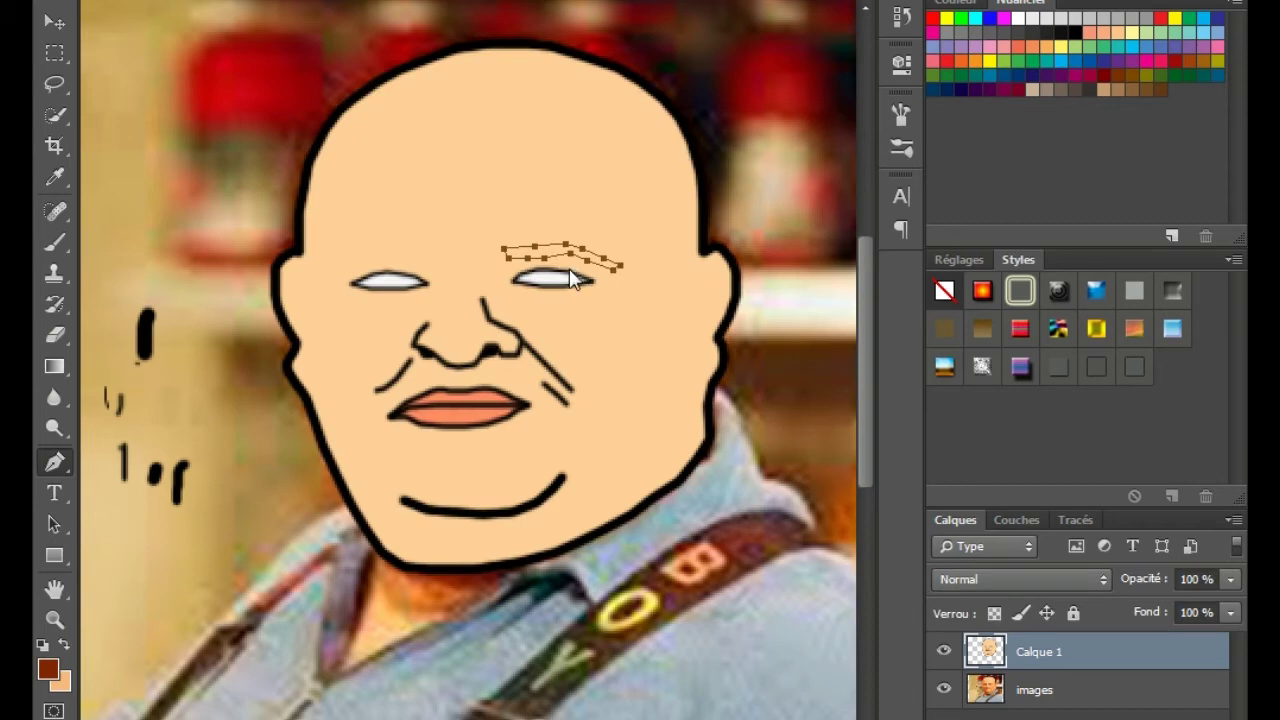
Fill the eyebrow path with the sampled brown as a custom colour.
{"action": "right_click", "coordinate": [572, 278]}
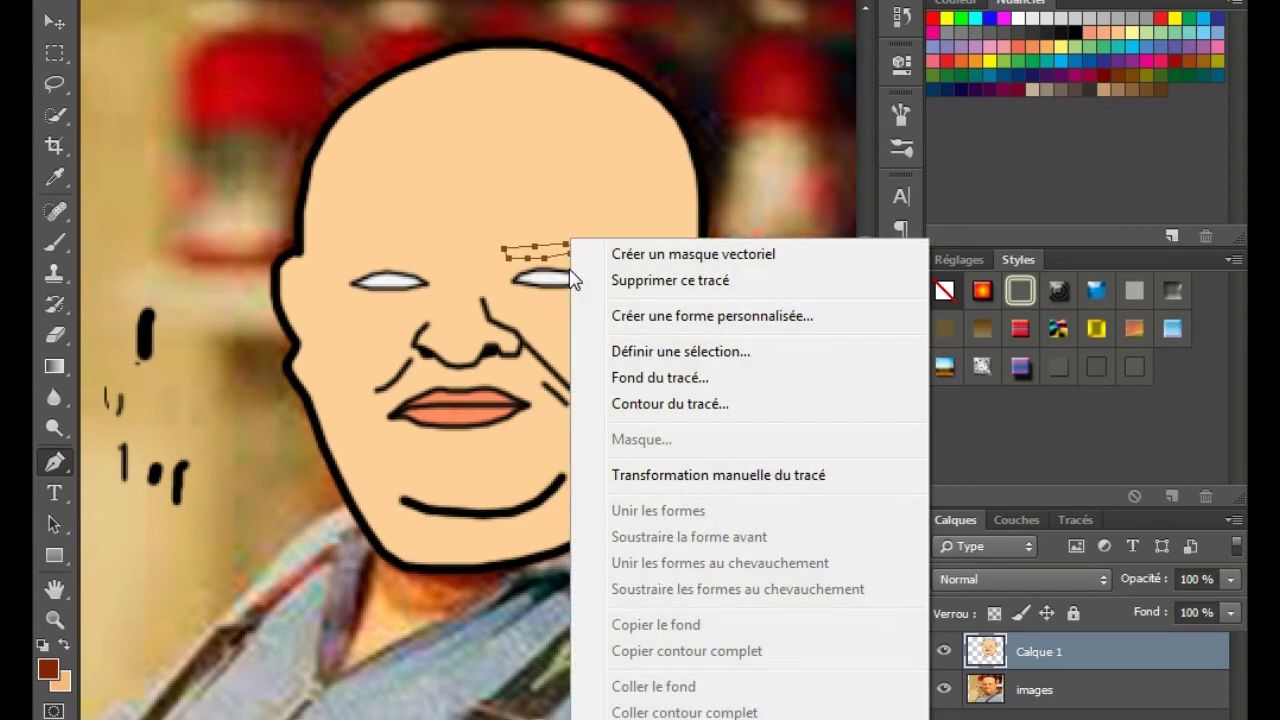
{"action": "left_click", "coordinate": [614, 385]}
{"action": "left_click", "coordinate": [726, 132]}
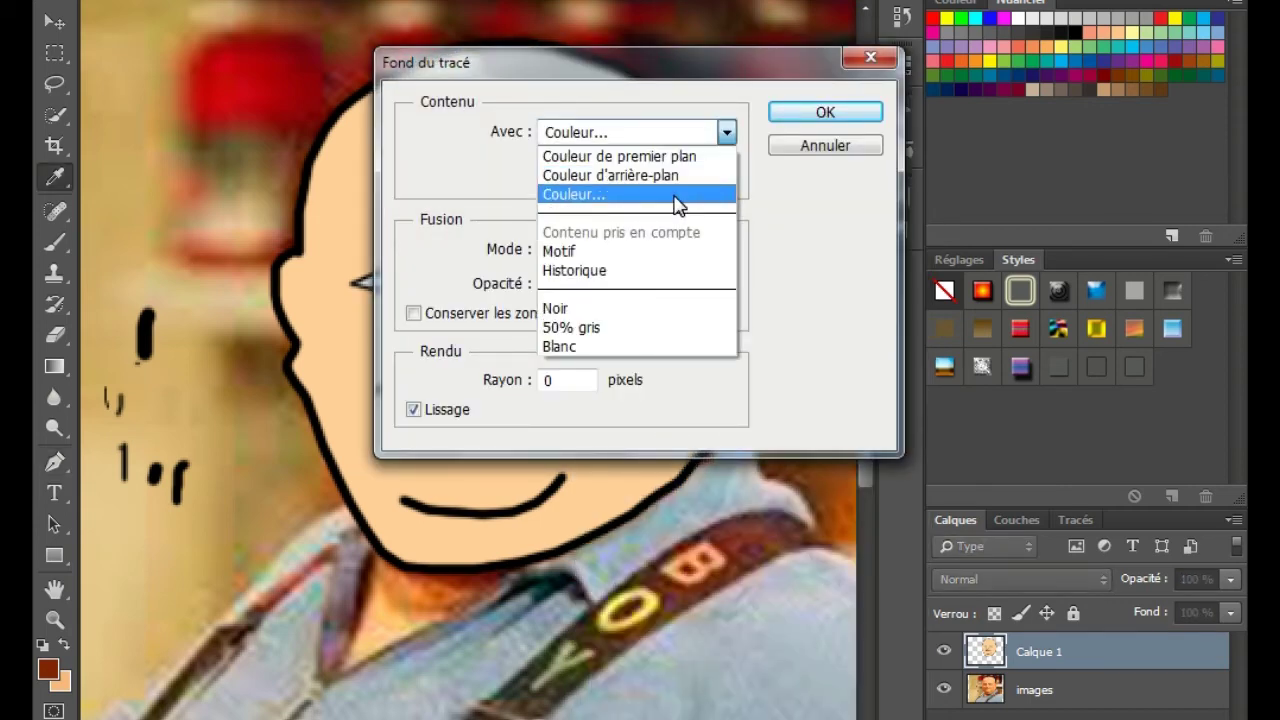
{"action": "left_click", "coordinate": [676, 204]}
{"action": "left_click", "coordinate": [48, 668]}
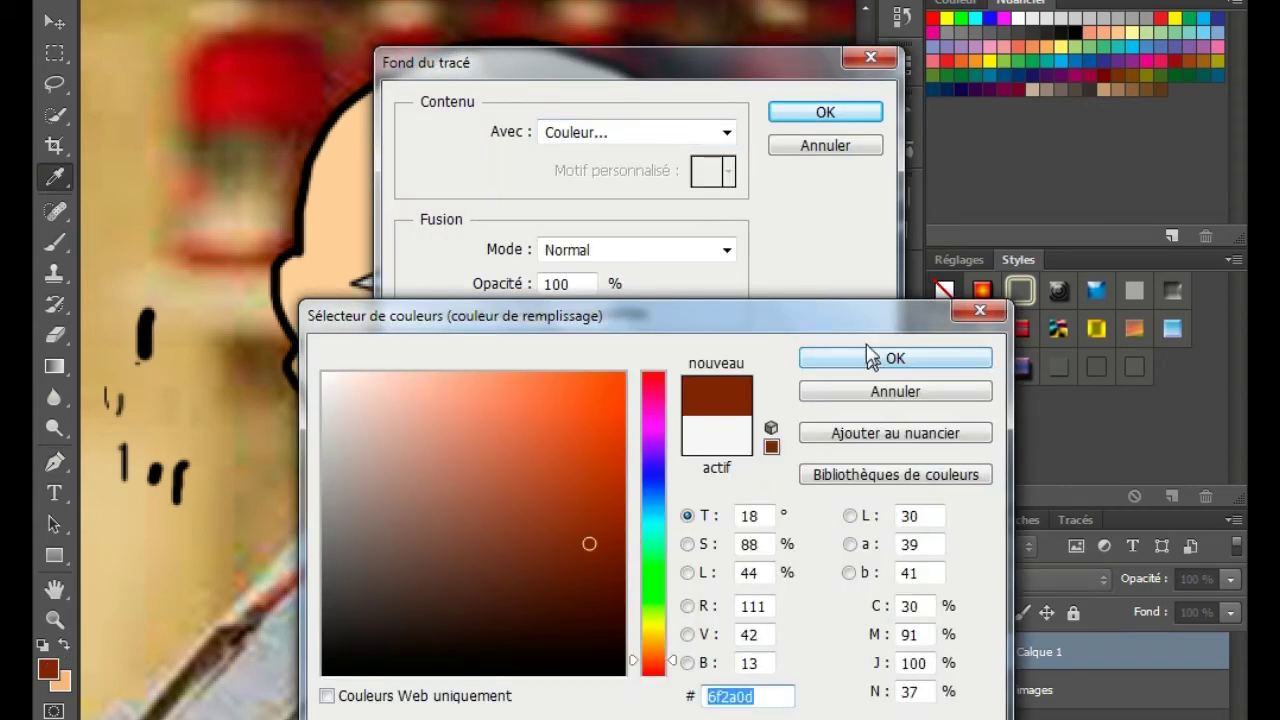
{"action": "left_click", "coordinate": [868, 358]}
{"action": "left_click", "coordinate": [850, 111]}
Change the foreground colour to near-black for the eyebrow outline.
{"action": "right_click", "coordinate": [600, 265]}
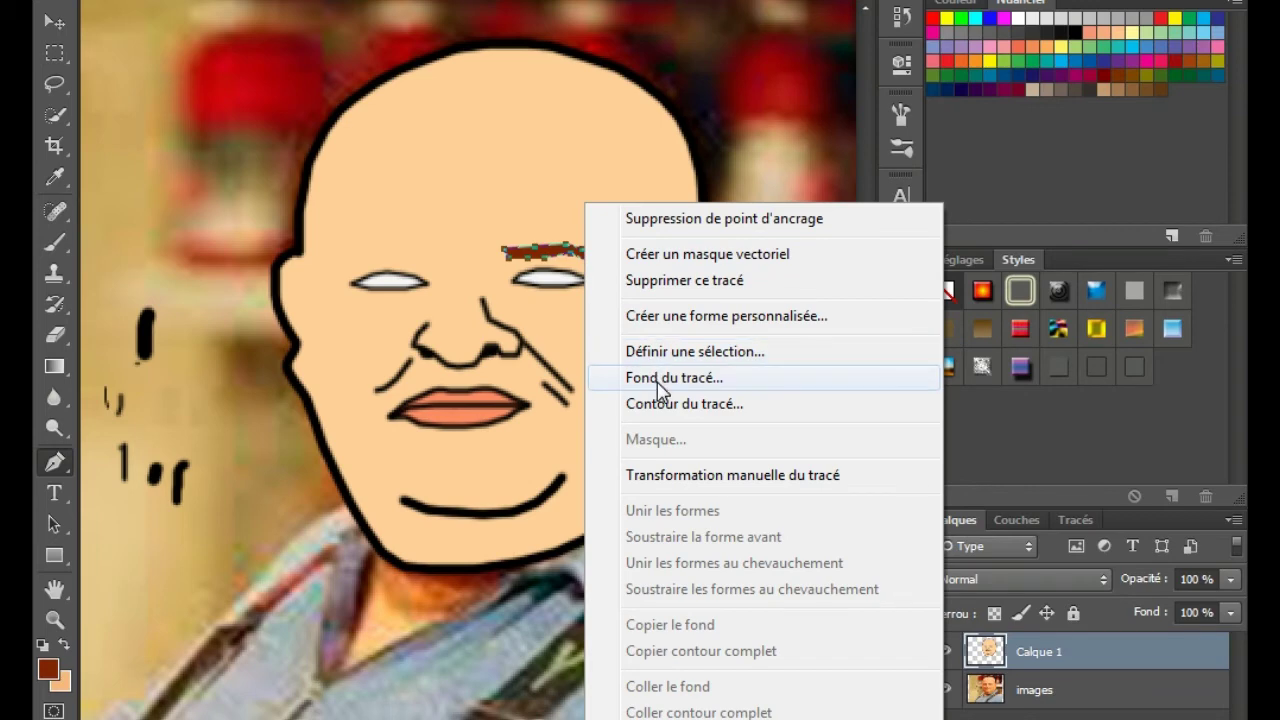
{"action": "left_click", "coordinate": [680, 403]}
{"action": "left_click", "coordinate": [884, 152]}
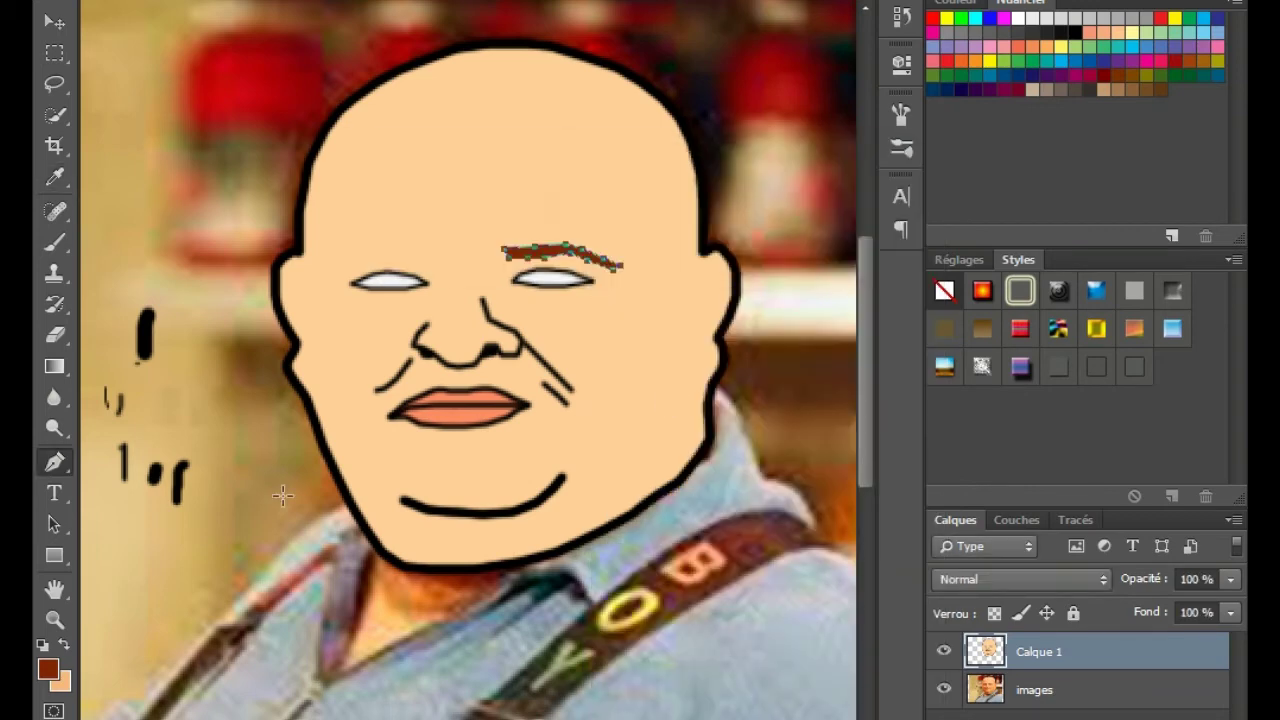
{"action": "left_click", "coordinate": [48, 668]}
{"action": "left_click", "coordinate": [454, 604]}
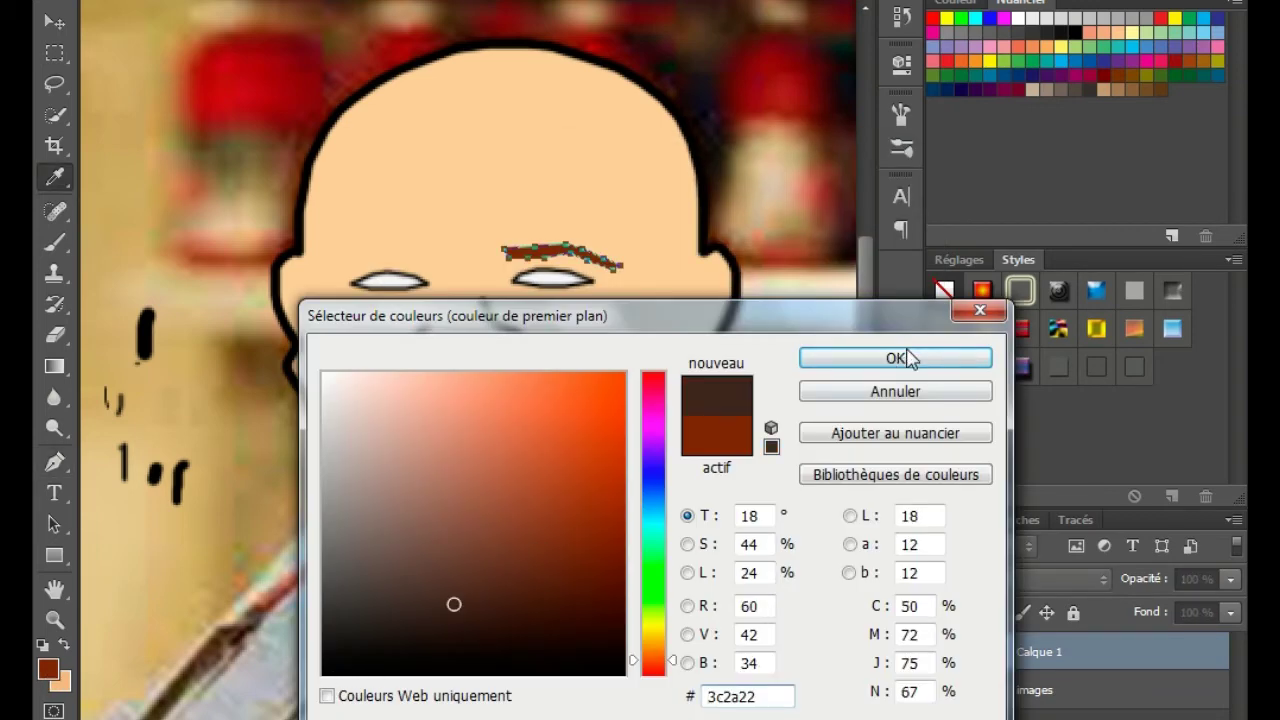
{"action": "left_click", "coordinate": [342, 670]}
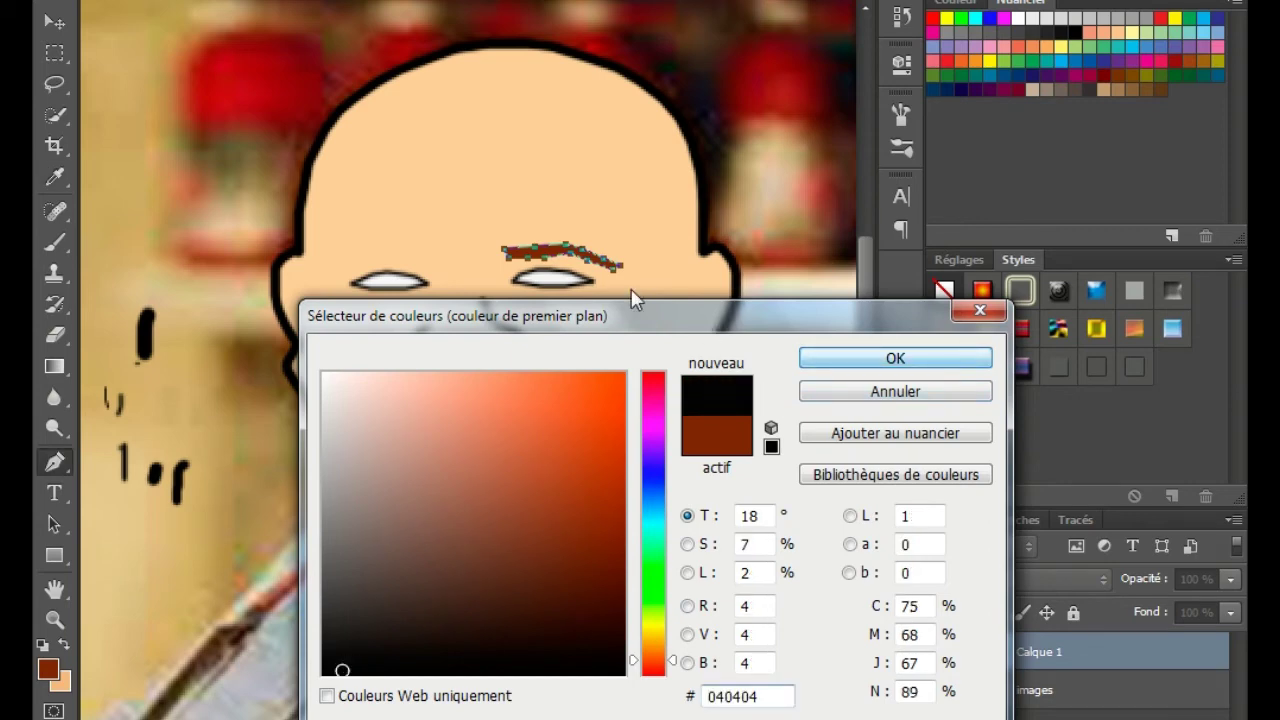
{"action": "key", "text": "Return"}
Stroke the eyebrow path in near-black, then hide Calque 1 again.
{"action": "right_click", "coordinate": [577, 242]}
{"action": "left_click", "coordinate": [654, 406]}
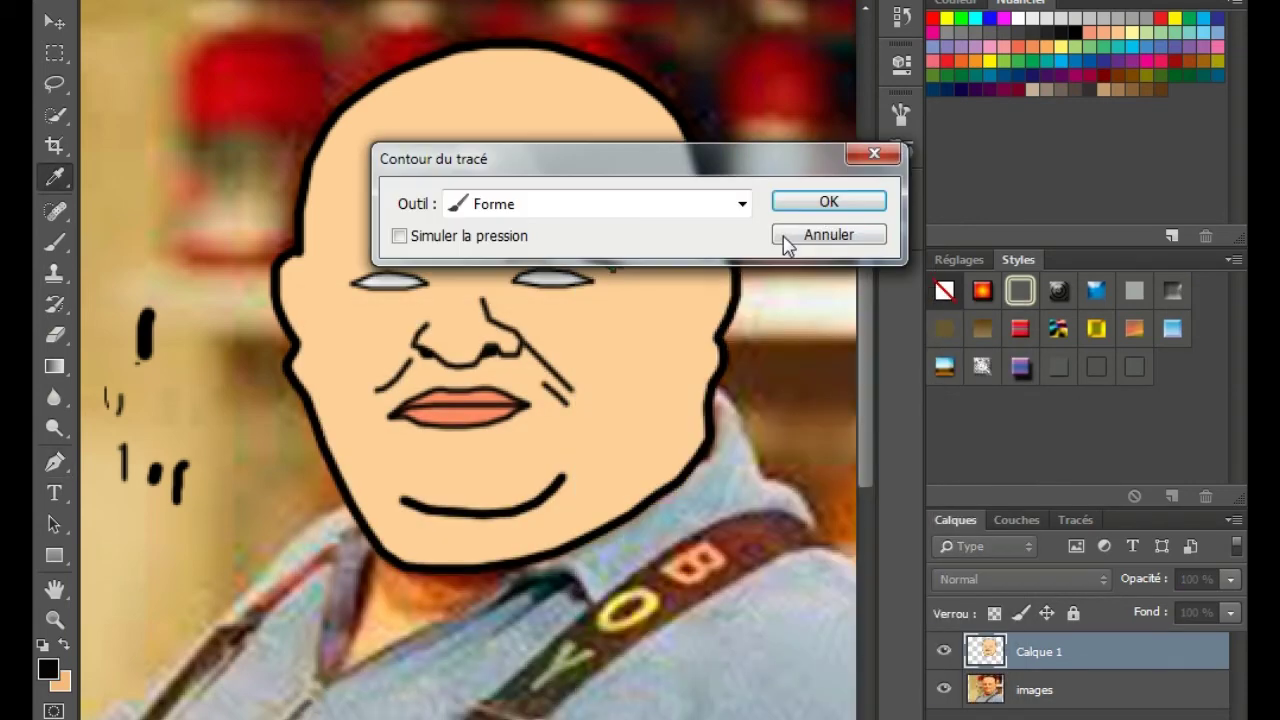
{"action": "left_click", "coordinate": [828, 203]}
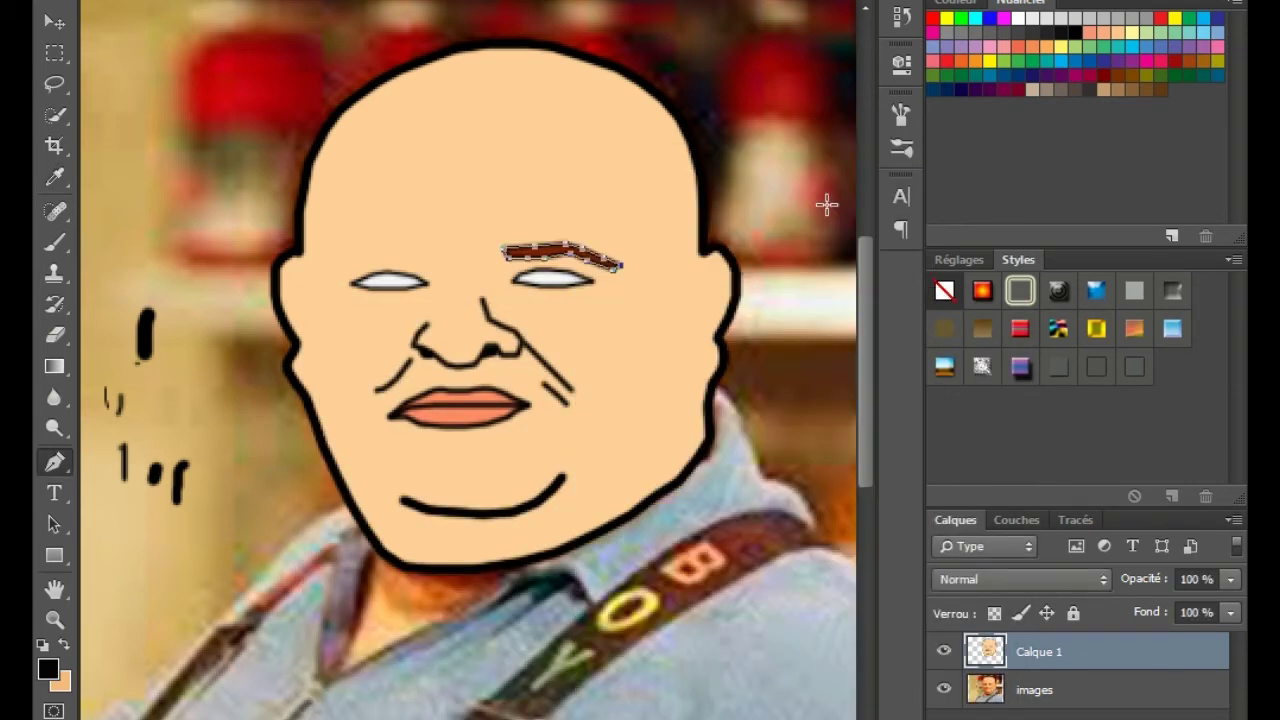
{"action": "key", "text": "Escape"}
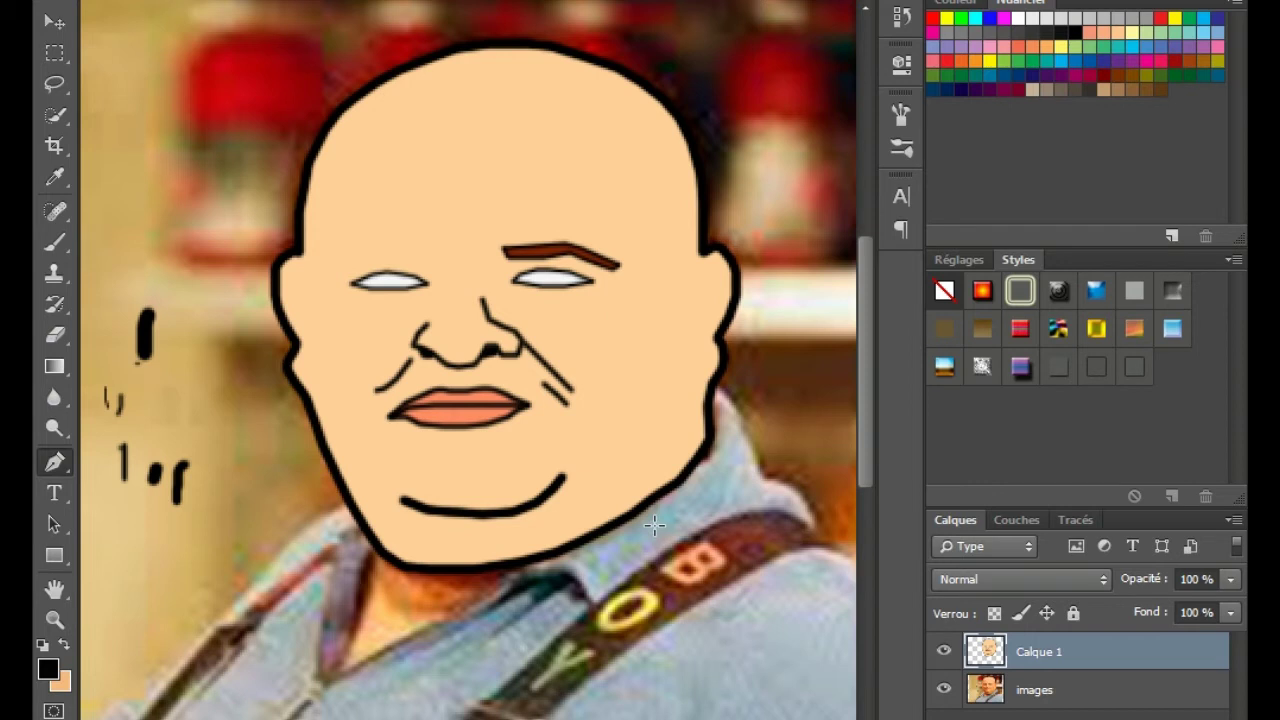
{"action": "left_click", "coordinate": [943, 652]}
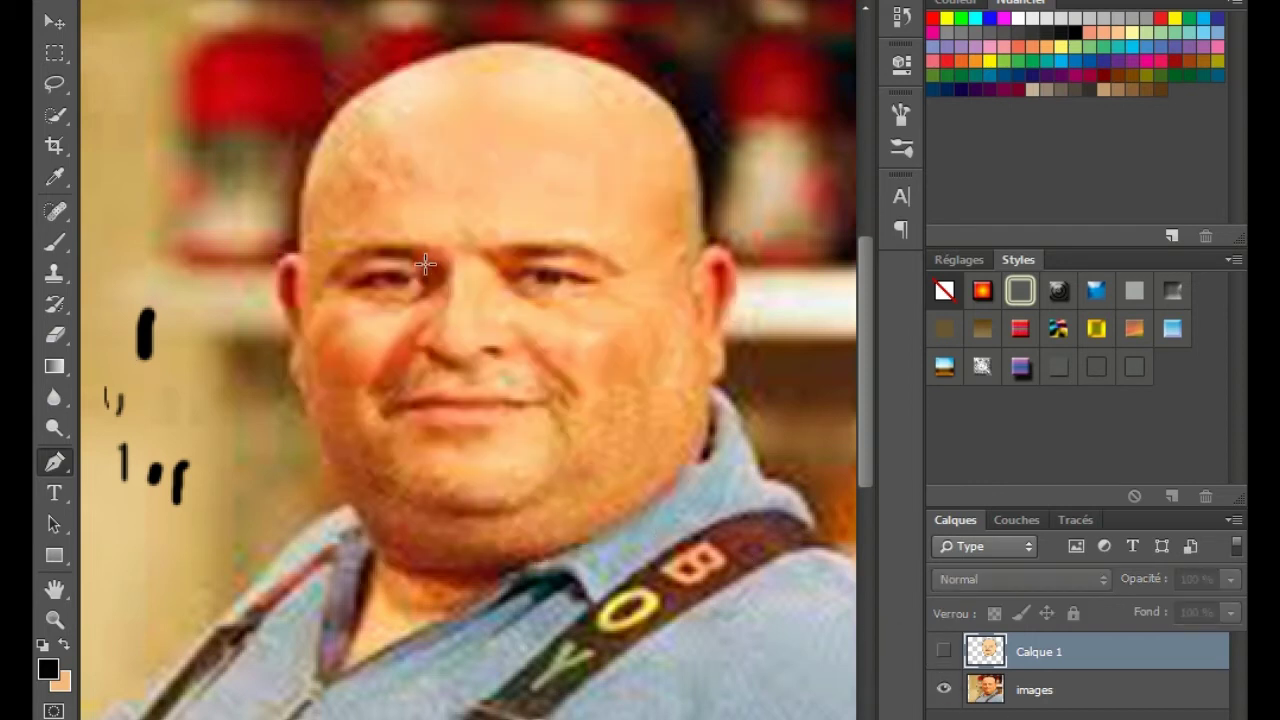
Trace the left eyebrow on the photo as a closed curved path, then show Calque 1.
{"action": "left_click", "coordinate": [426, 262]}
{"action": "left_click_drag", "start_coordinate": [429, 246], "coordinate": [378, 245]}
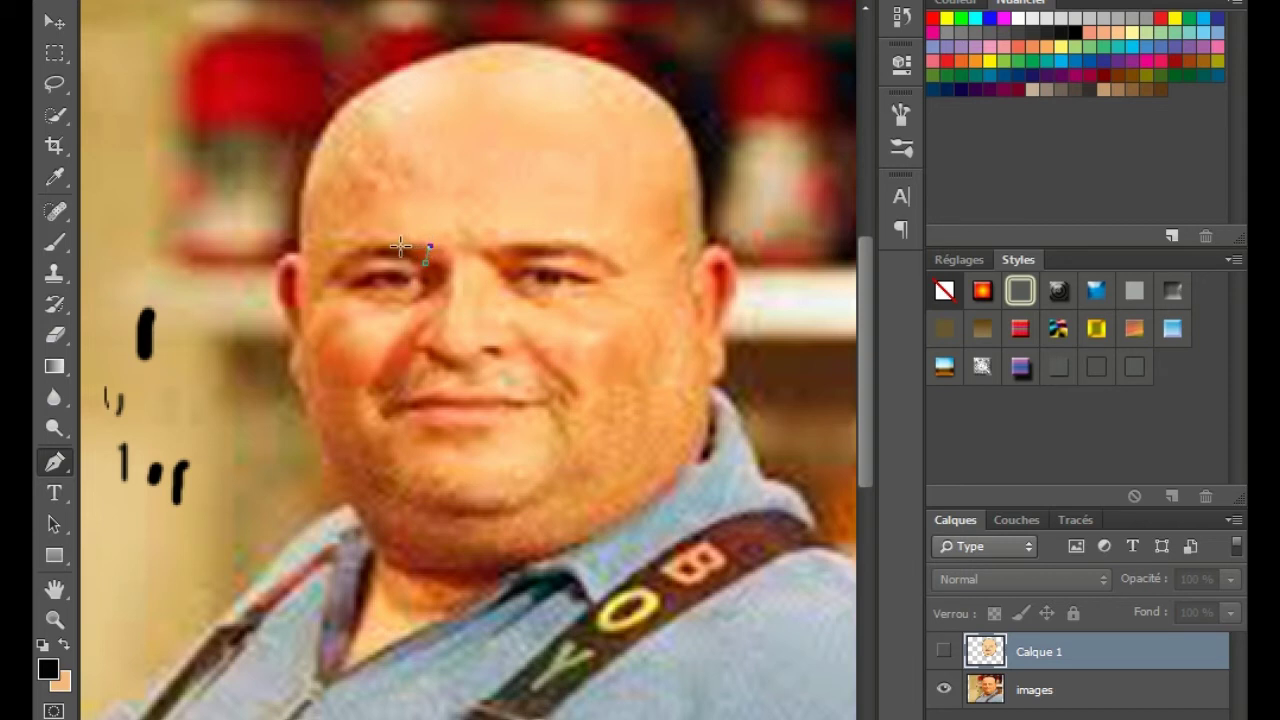
{"action": "left_click", "coordinate": [348, 250]}
{"action": "left_click", "coordinate": [334, 278]}
{"action": "left_click", "coordinate": [366, 260]}
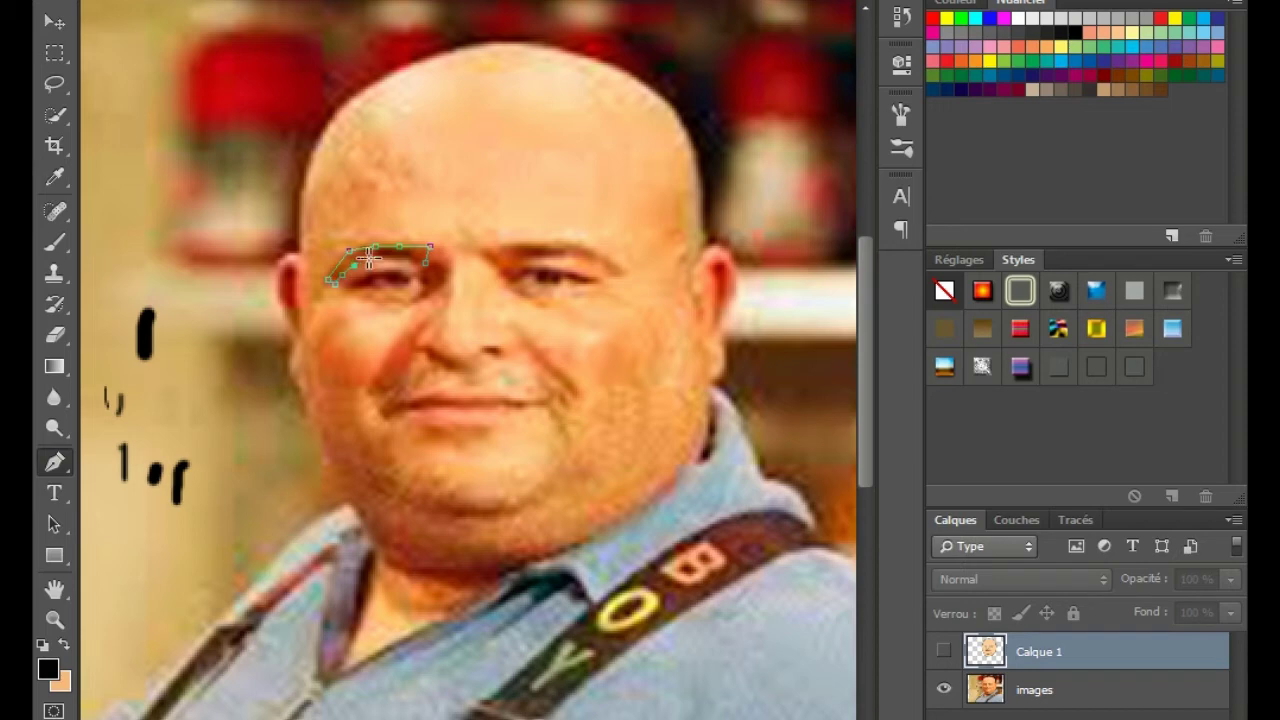
{"action": "right_click", "coordinate": [424, 264]}
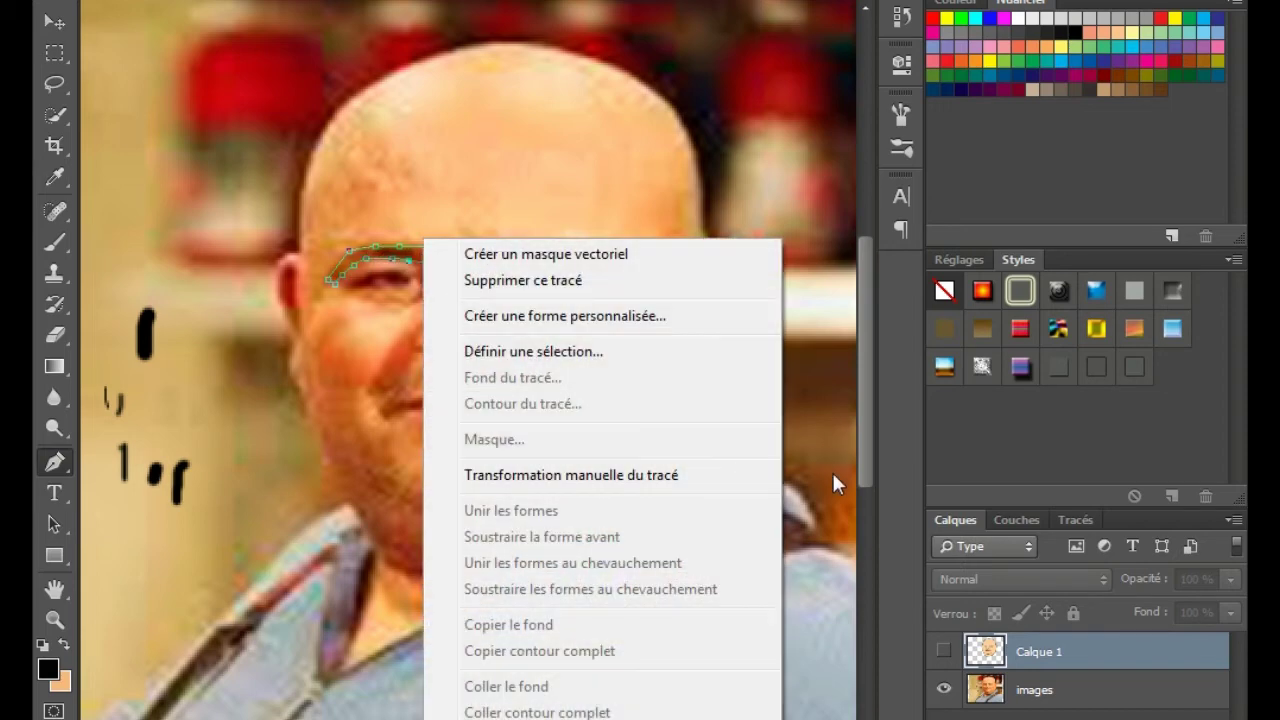
{"action": "left_click", "coordinate": [944, 650]}
{"action": "left_click", "coordinate": [944, 651]}
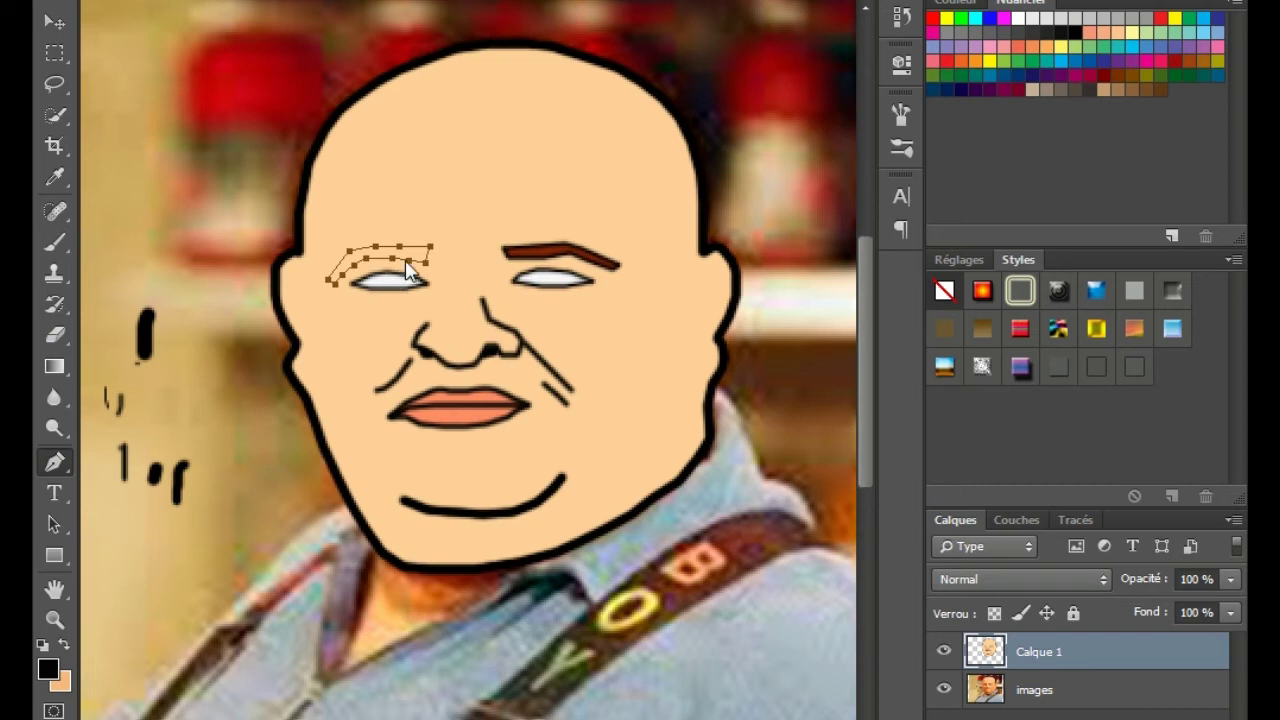
Fill the left eyebrow path with brown and stroke its outline.
{"action": "right_click", "coordinate": [406, 266]}
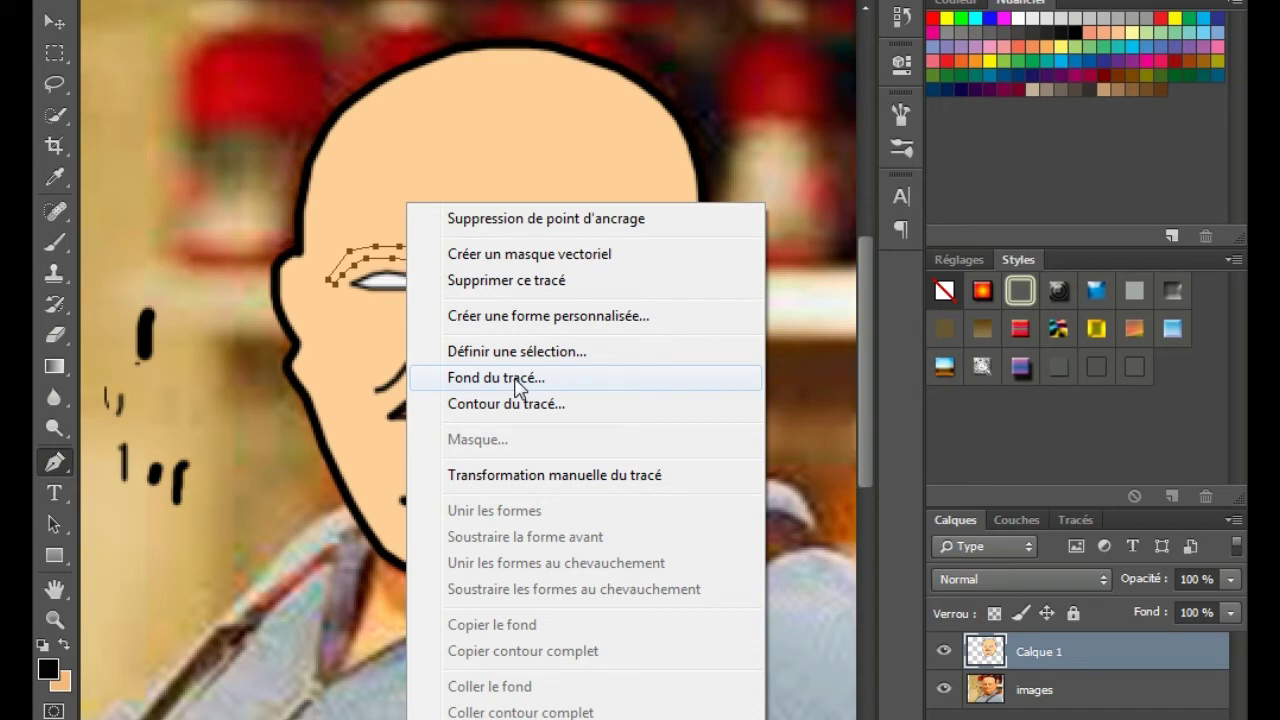
{"action": "left_click", "coordinate": [519, 378]}
{"action": "key", "text": "Return"}
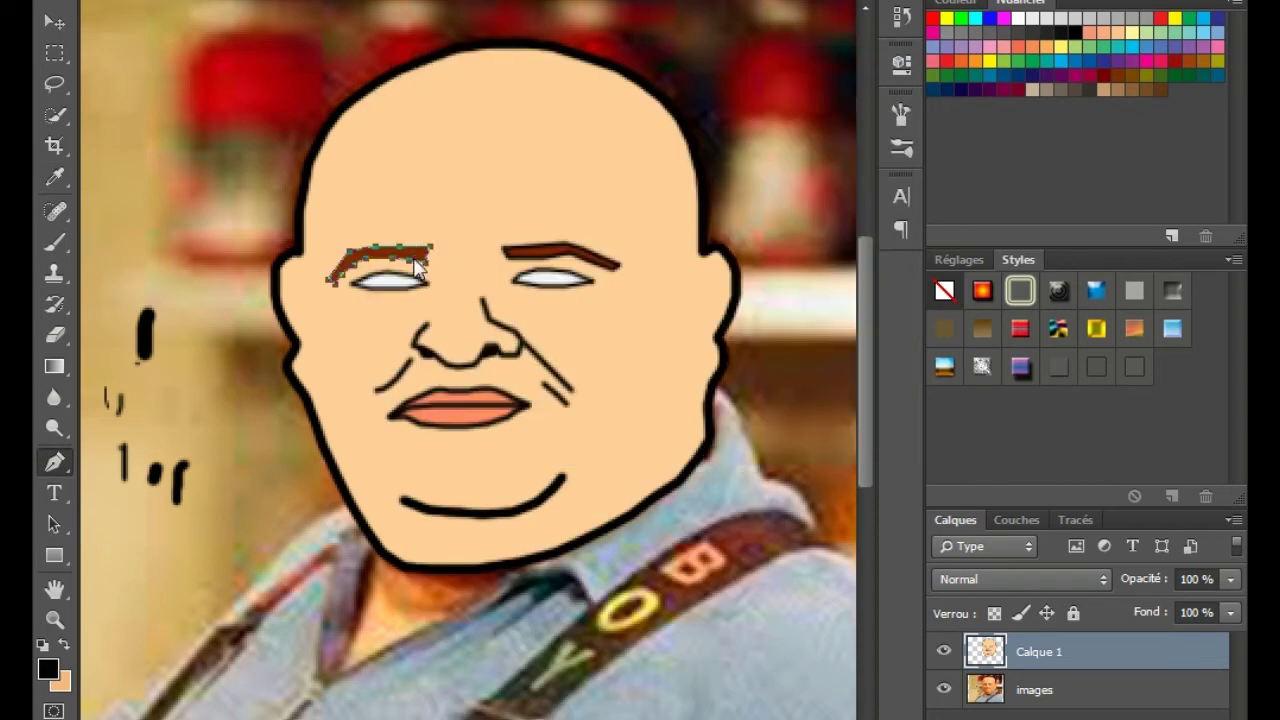
{"action": "right_click", "coordinate": [414, 263]}
{"action": "left_click", "coordinate": [512, 410]}
{"action": "key", "text": "Return"}
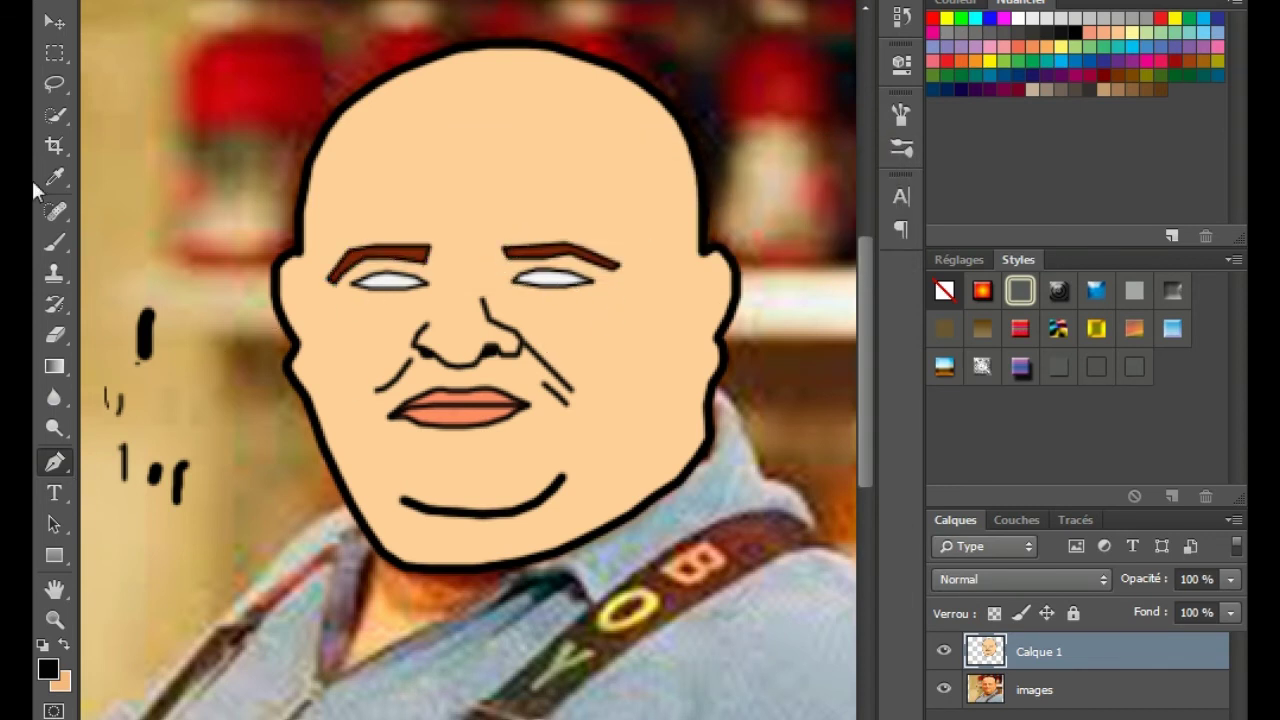
Brush-paint along the right and left eyebrows to darken and thicken them.
{"action": "left_click", "coordinate": [68, 236]}
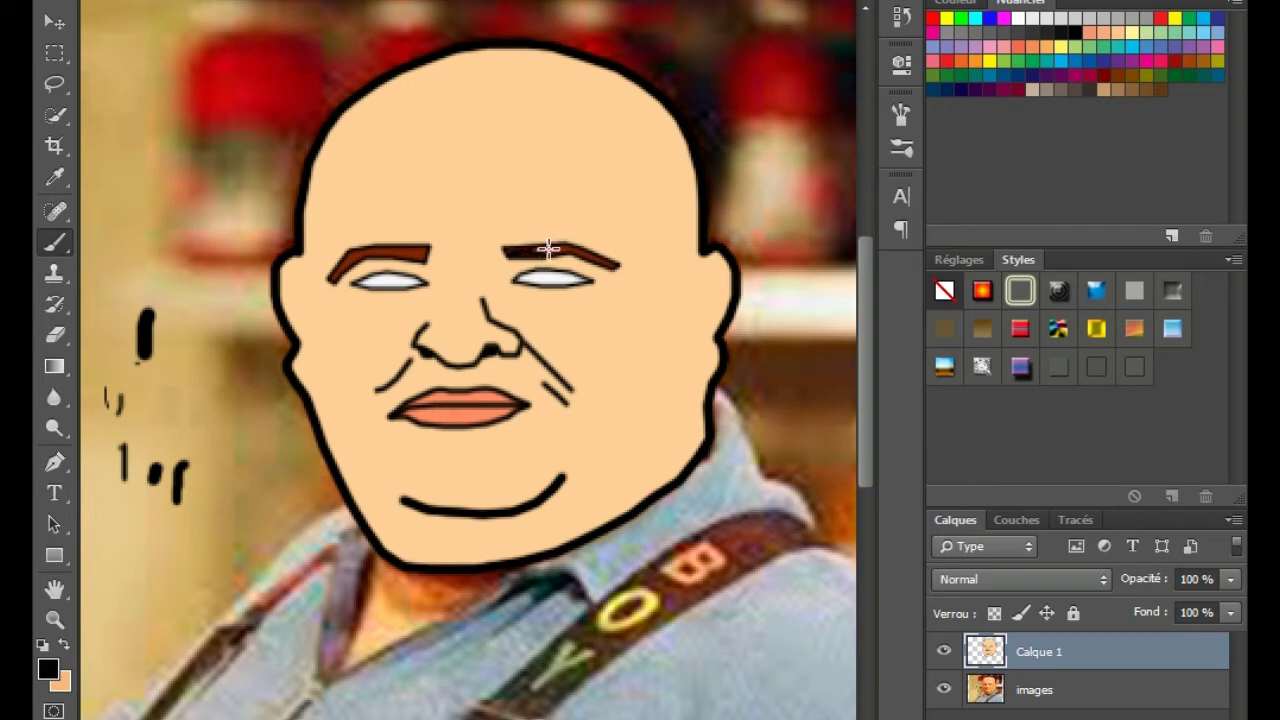
{"action": "mouse_move", "coordinate": [538, 254]}
{"action": "left_mouse_down"}
{"action": "mouse_move", "coordinate": [578, 245]}
{"action": "mouse_move", "coordinate": [612, 265]}
{"action": "left_mouse_up"}
{"action": "left_click_drag", "start_coordinate": [421, 250], "coordinate": [340, 268]}
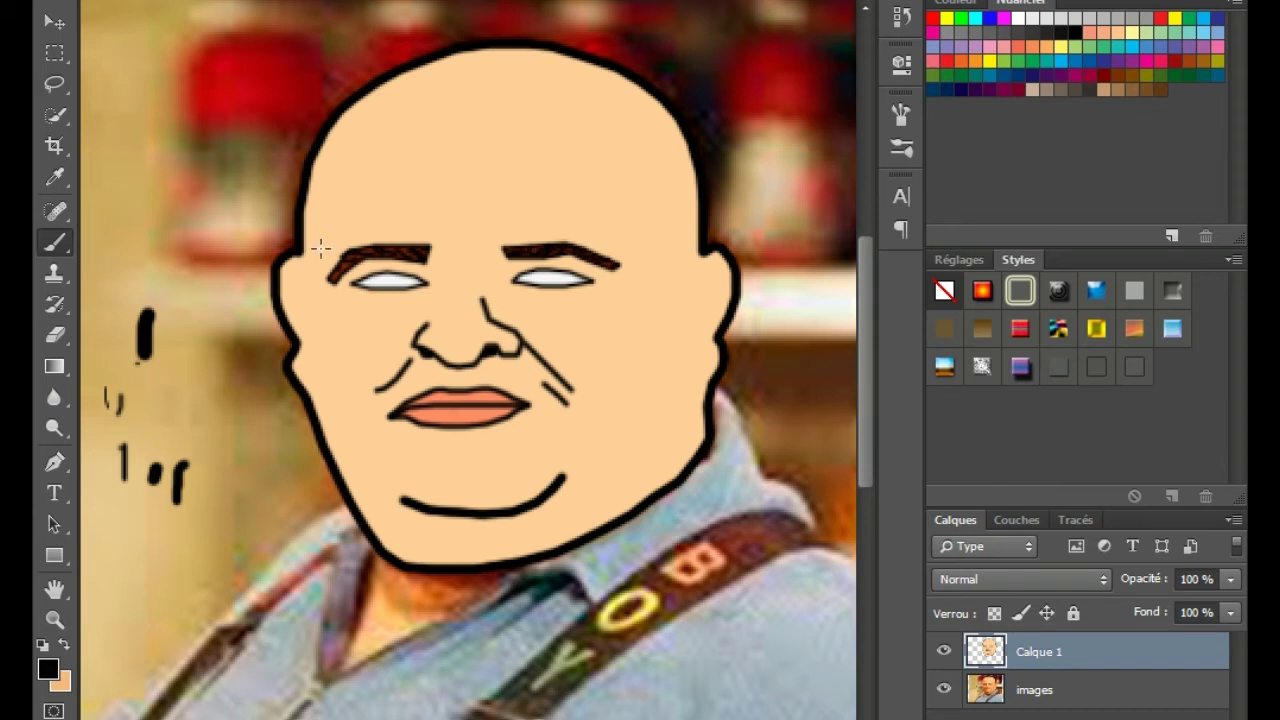
{"action": "left_click_drag", "start_coordinate": [332, 277], "coordinate": [405, 250]}
Mark the right eye's iris with the Pen tool on the photo, then show Calque 1.
{"action": "left_click", "coordinate": [943, 651]}
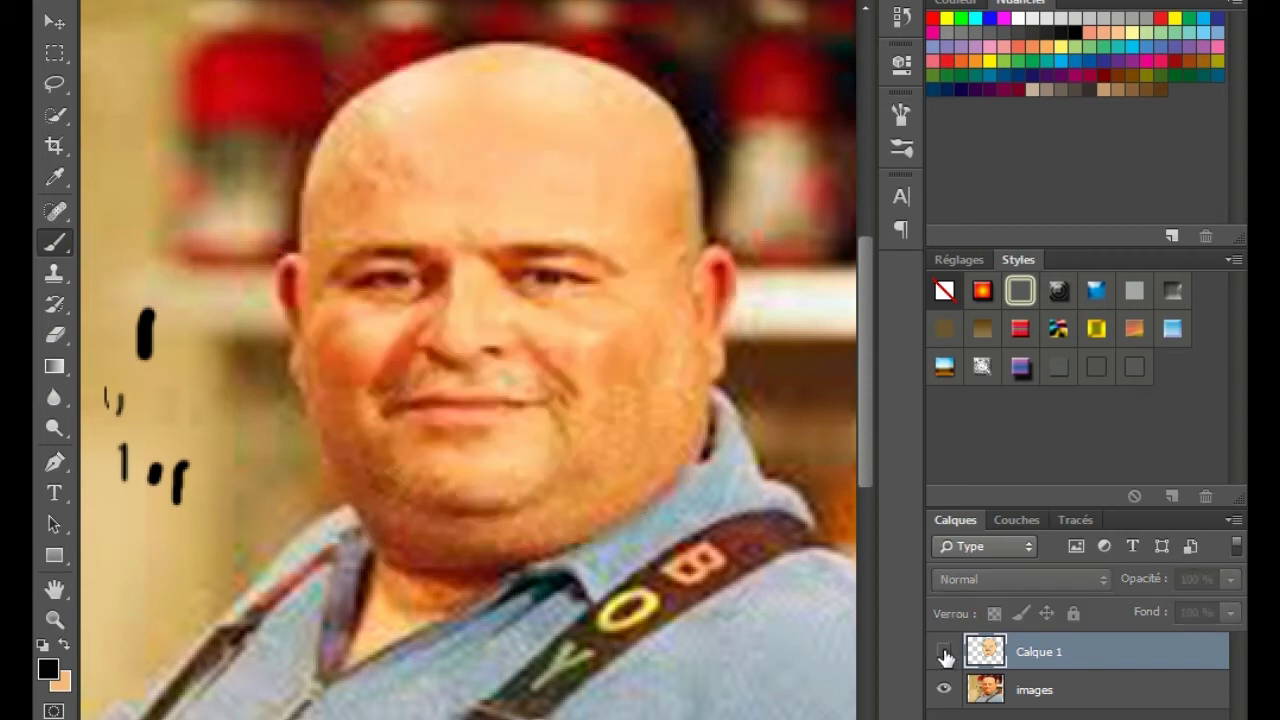
{"action": "left_click", "coordinate": [55, 461]}
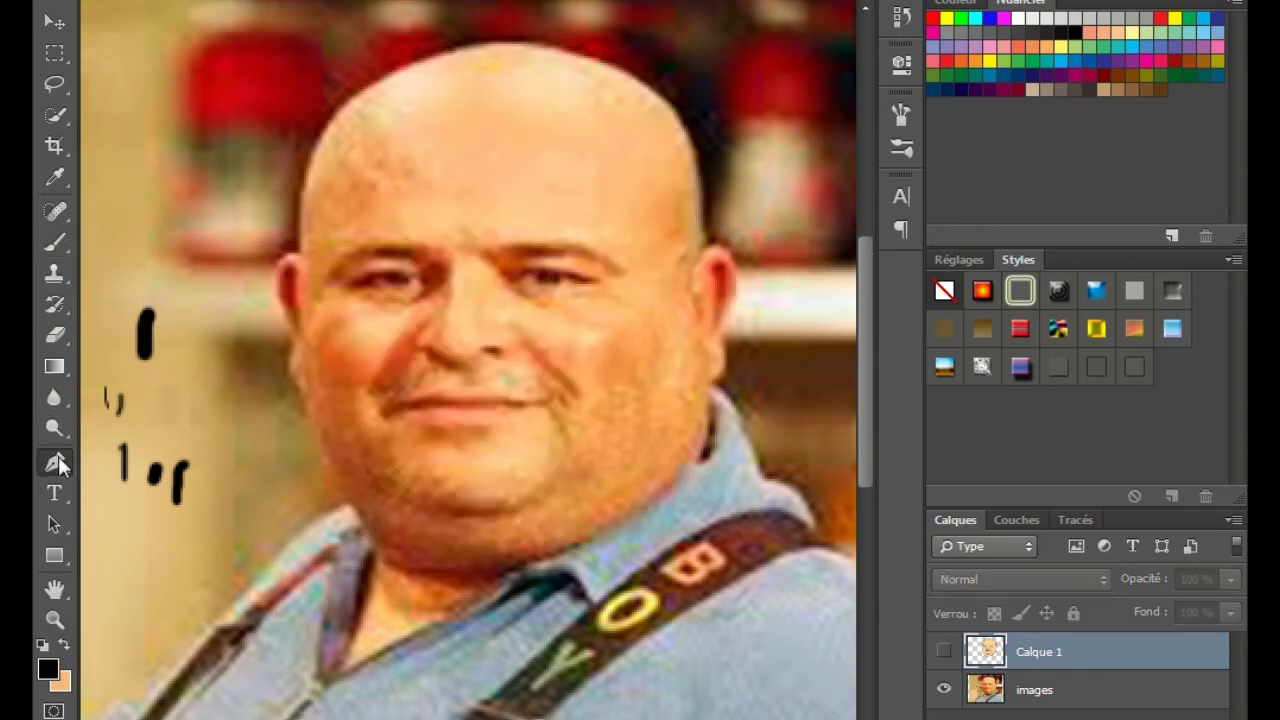
{"action": "left_click", "coordinate": [538, 274]}
{"action": "right_click", "coordinate": [552, 284]}
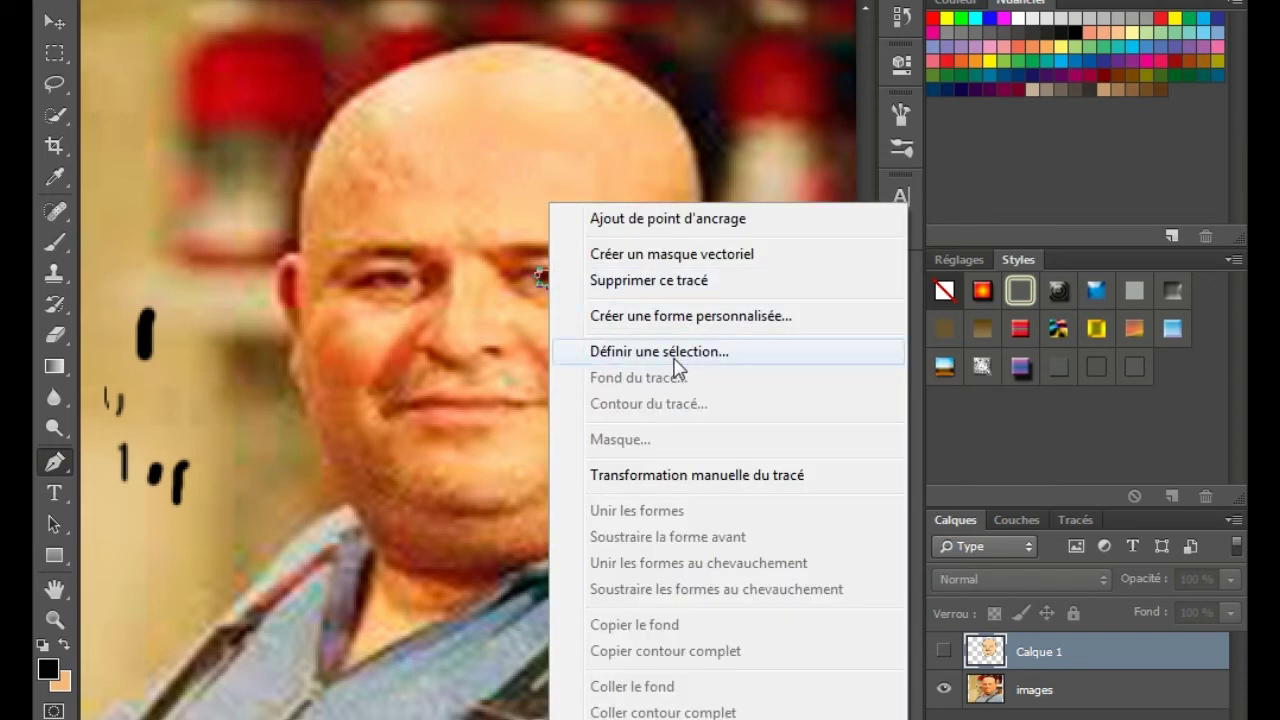
{"action": "key", "text": "Escape"}
{"action": "left_click", "coordinate": [943, 651]}
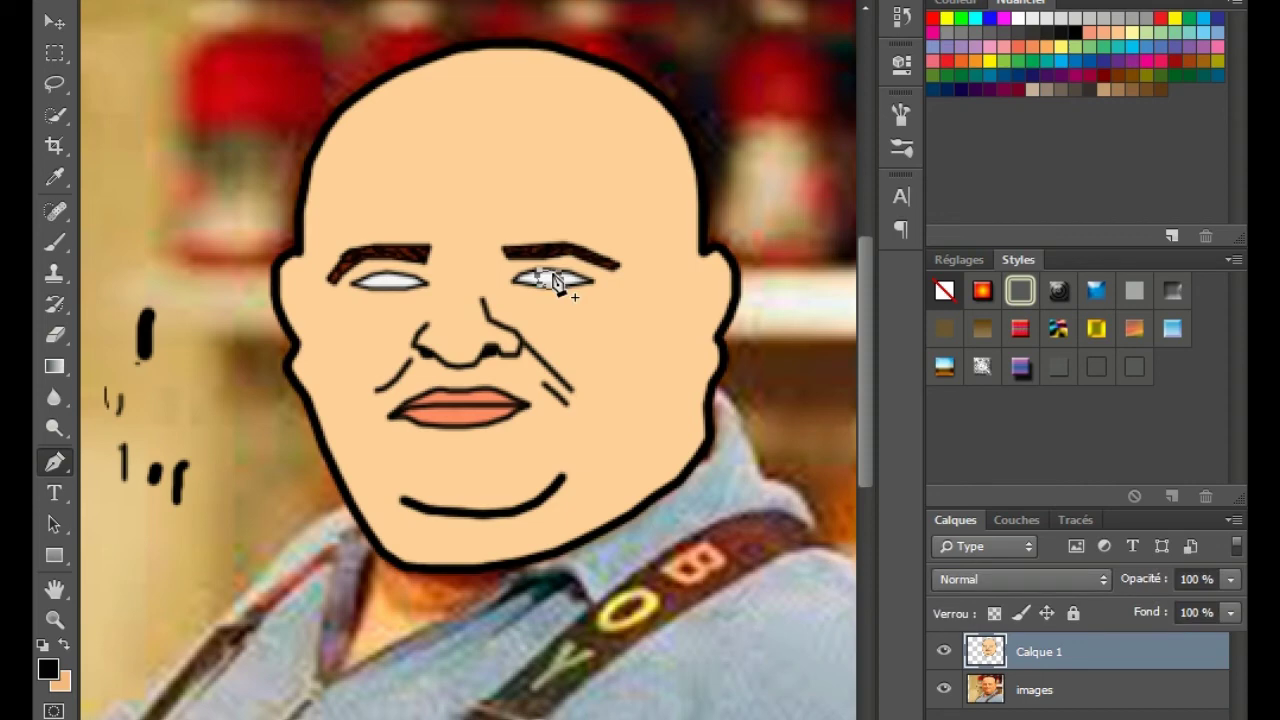
Fill the right iris path with a custom dark green colour.
{"action": "right_click", "coordinate": [554, 283]}
{"action": "left_click", "coordinate": [648, 378]}
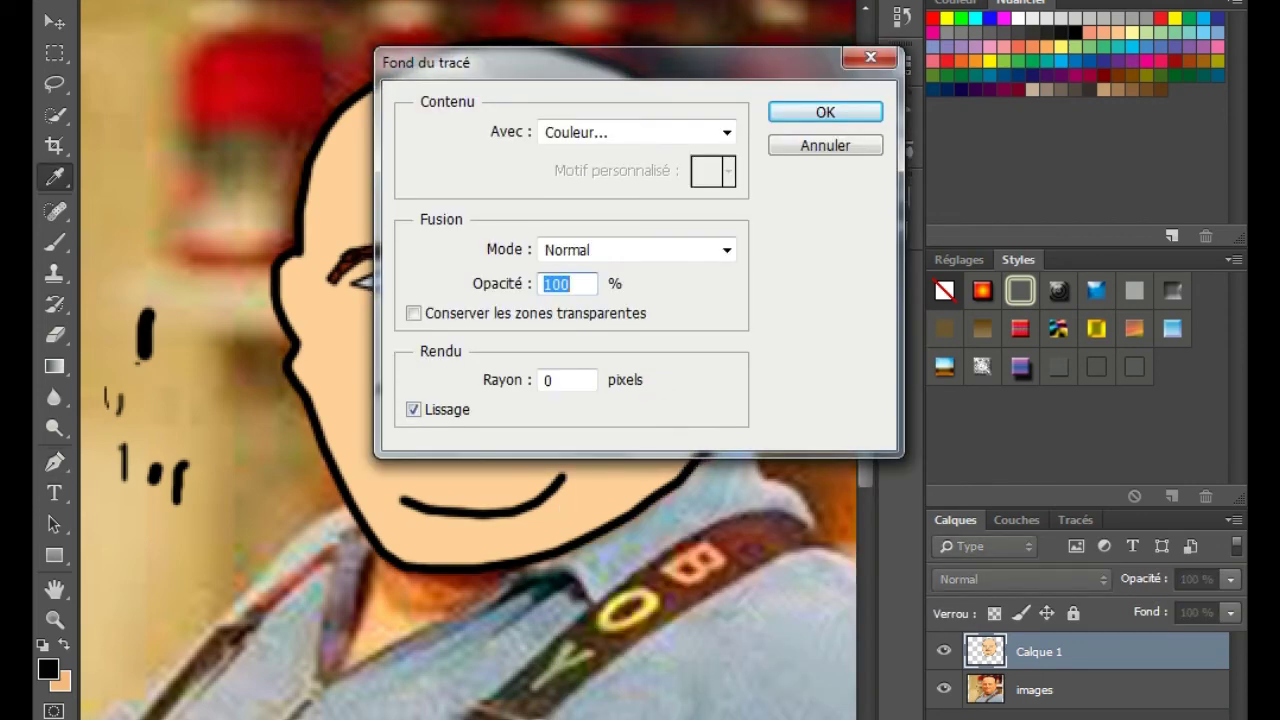
{"action": "left_click", "coordinate": [727, 132]}
{"action": "left_click", "coordinate": [665, 191]}
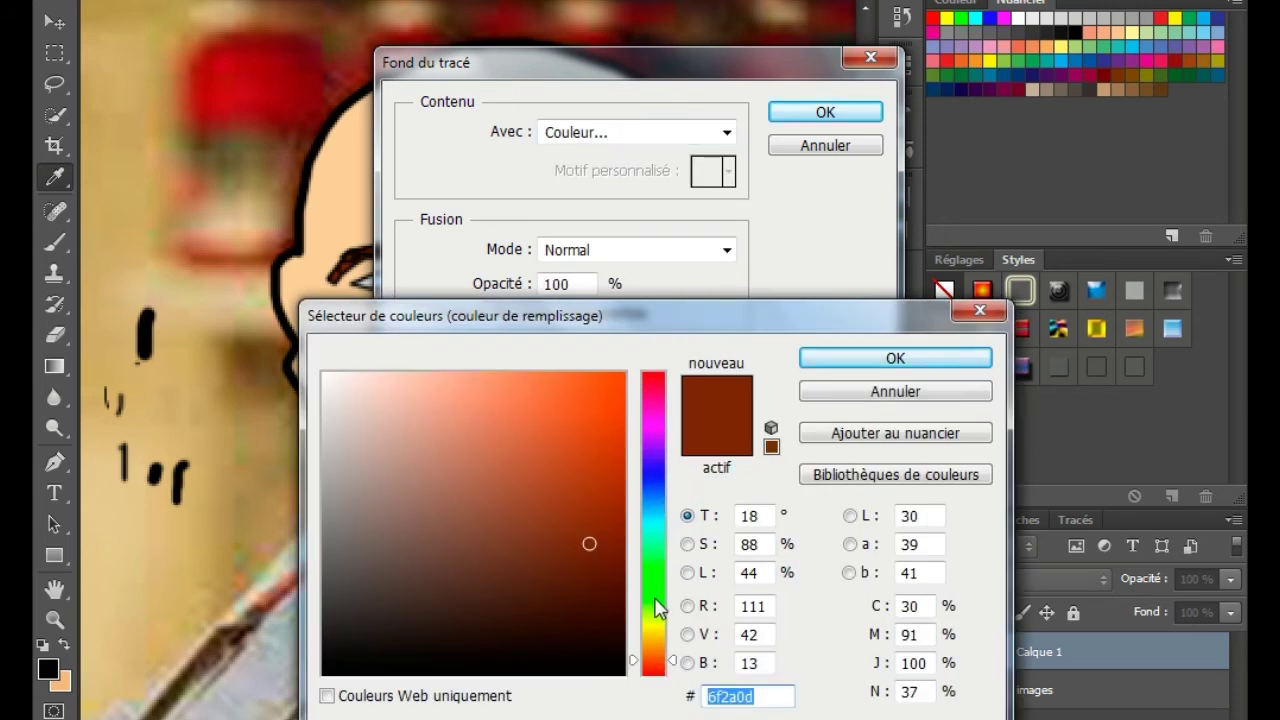
{"action": "left_click", "coordinate": [652, 598]}
{"action": "left_click_drag", "start_coordinate": [552, 558], "coordinate": [514, 603]}
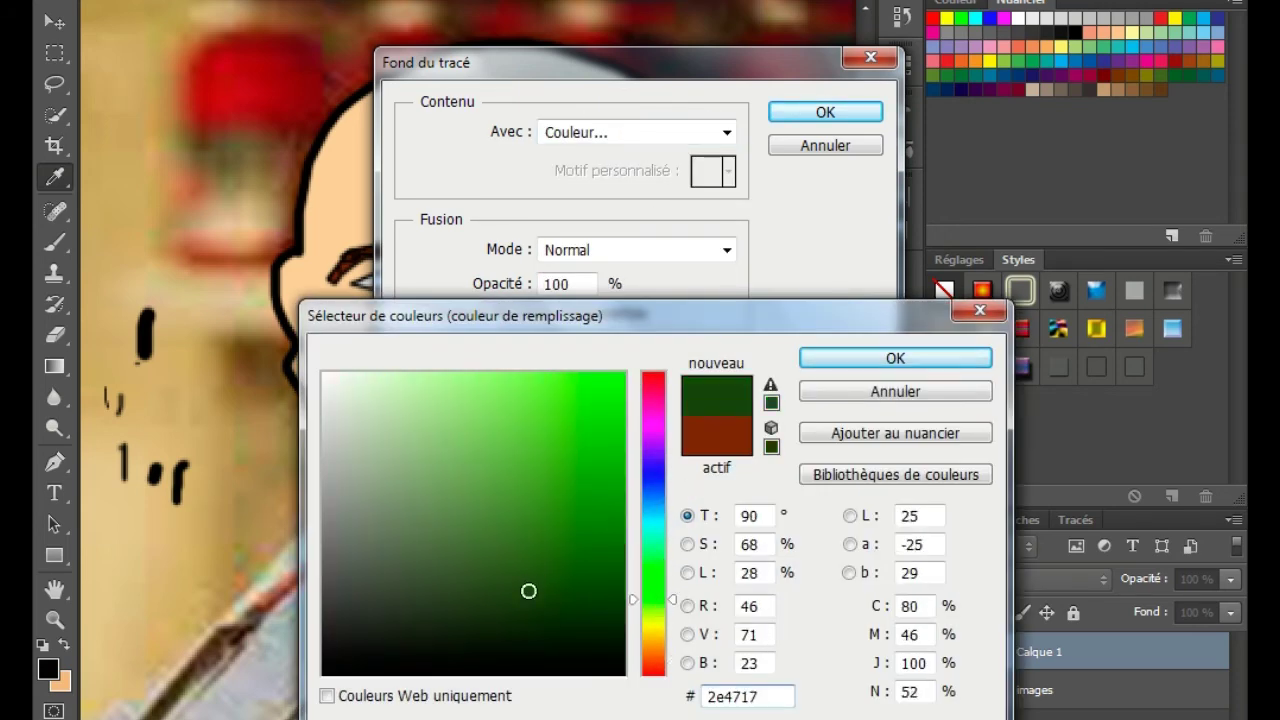
{"action": "left_click", "coordinate": [827, 358]}
{"action": "left_click", "coordinate": [826, 113]}
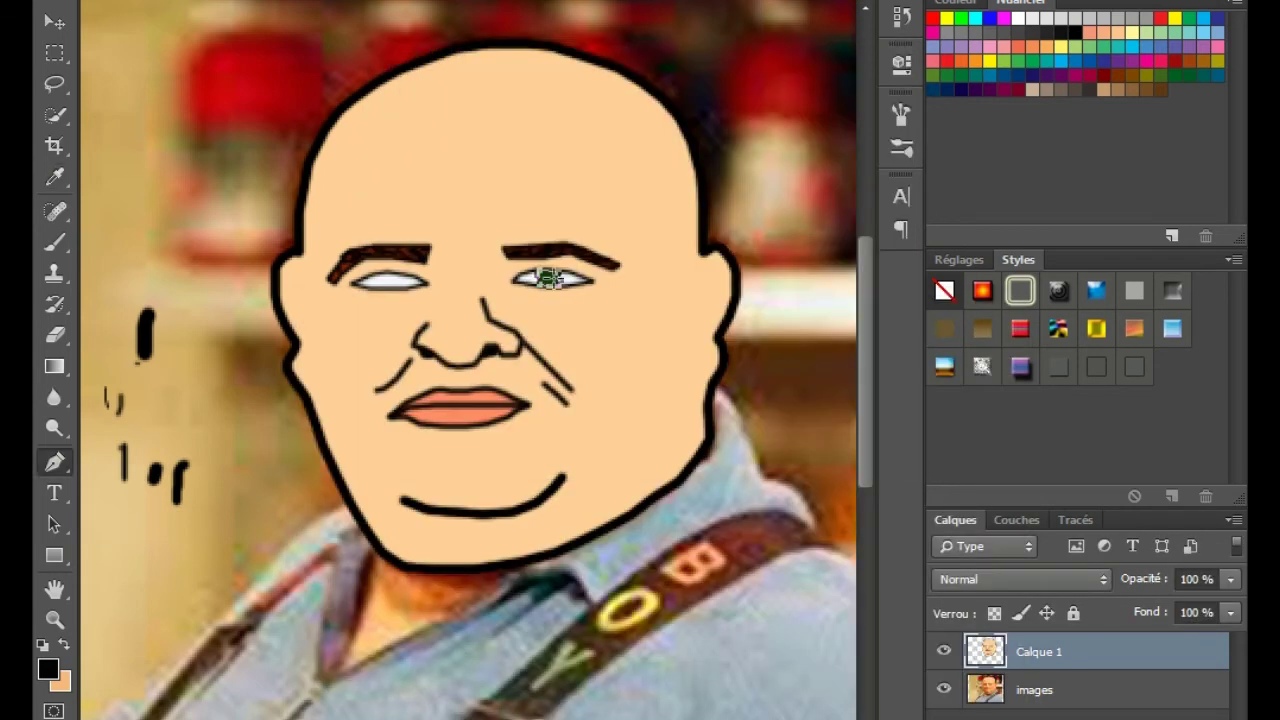
{"action": "key", "text": "Escape"}
Set a small hard brush and dot a black pupil into the green iris.
{"action": "left_click", "coordinate": [55, 241]}
{"action": "right_click", "coordinate": [115, 41]}
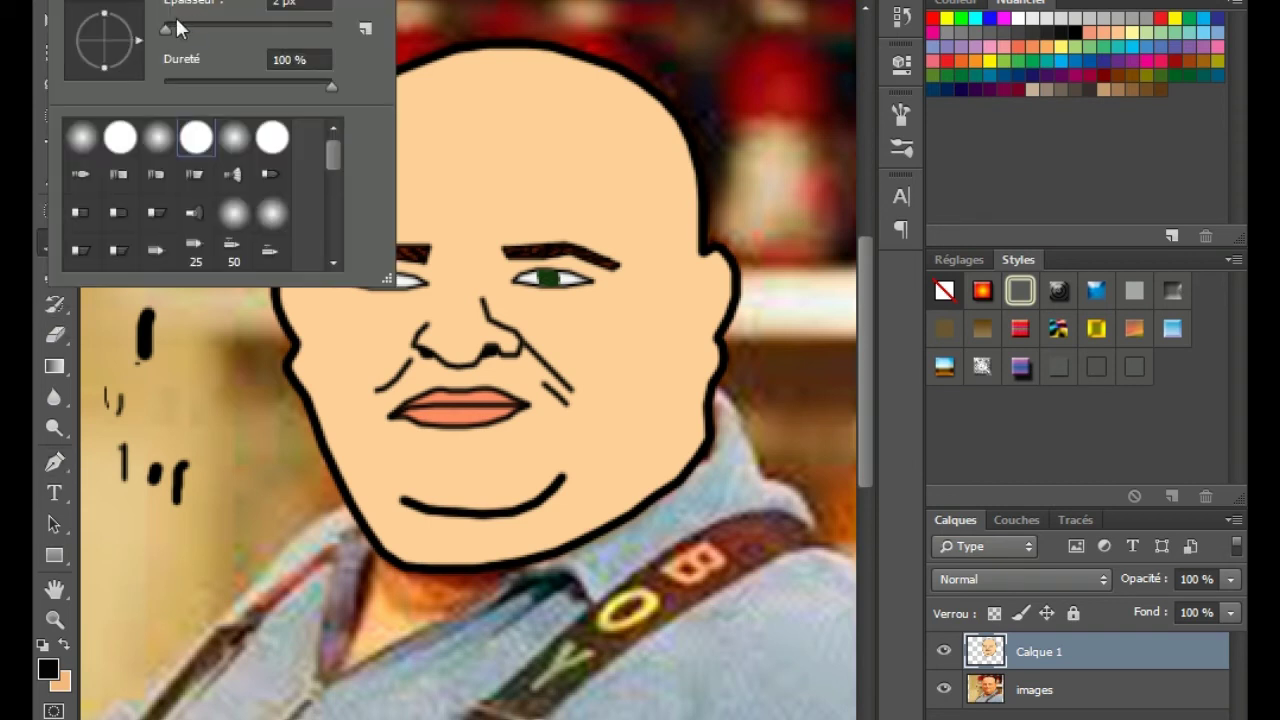
{"action": "left_click", "coordinate": [117, 358]}
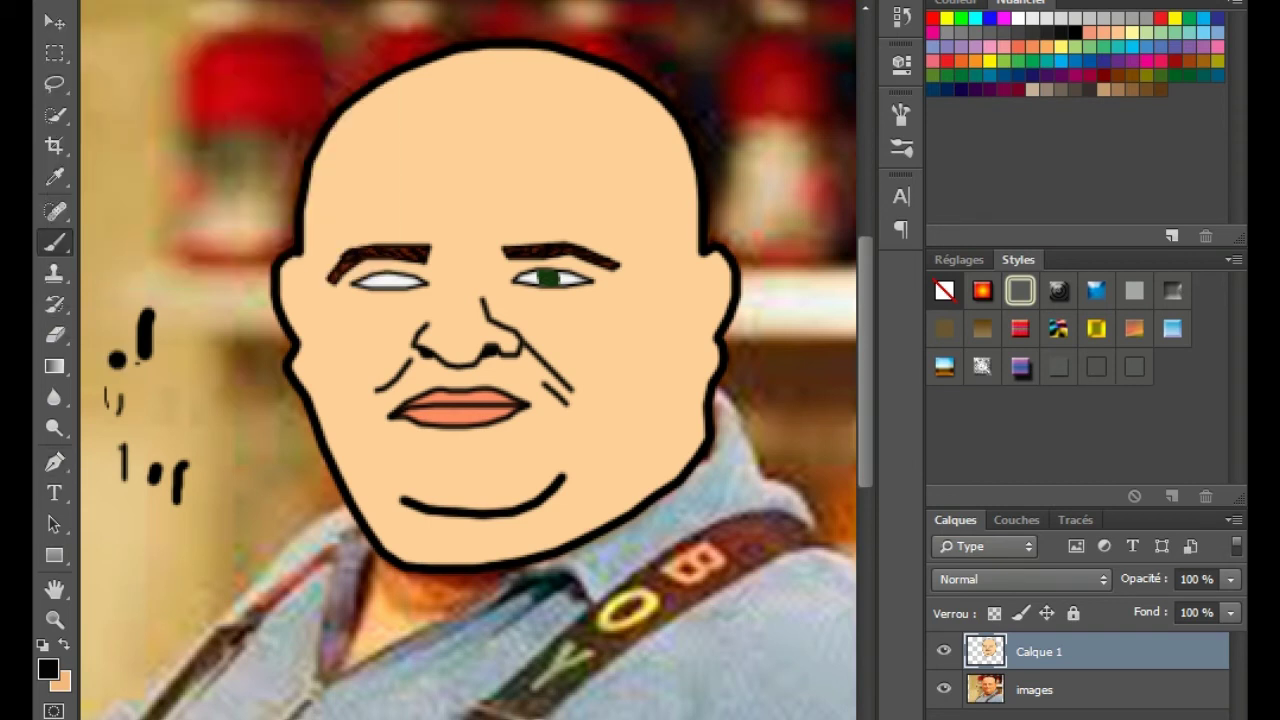
{"action": "right_click", "coordinate": [182, 5]}
{"action": "left_click_drag", "start_coordinate": [165, 30], "coordinate": [171, 30]}
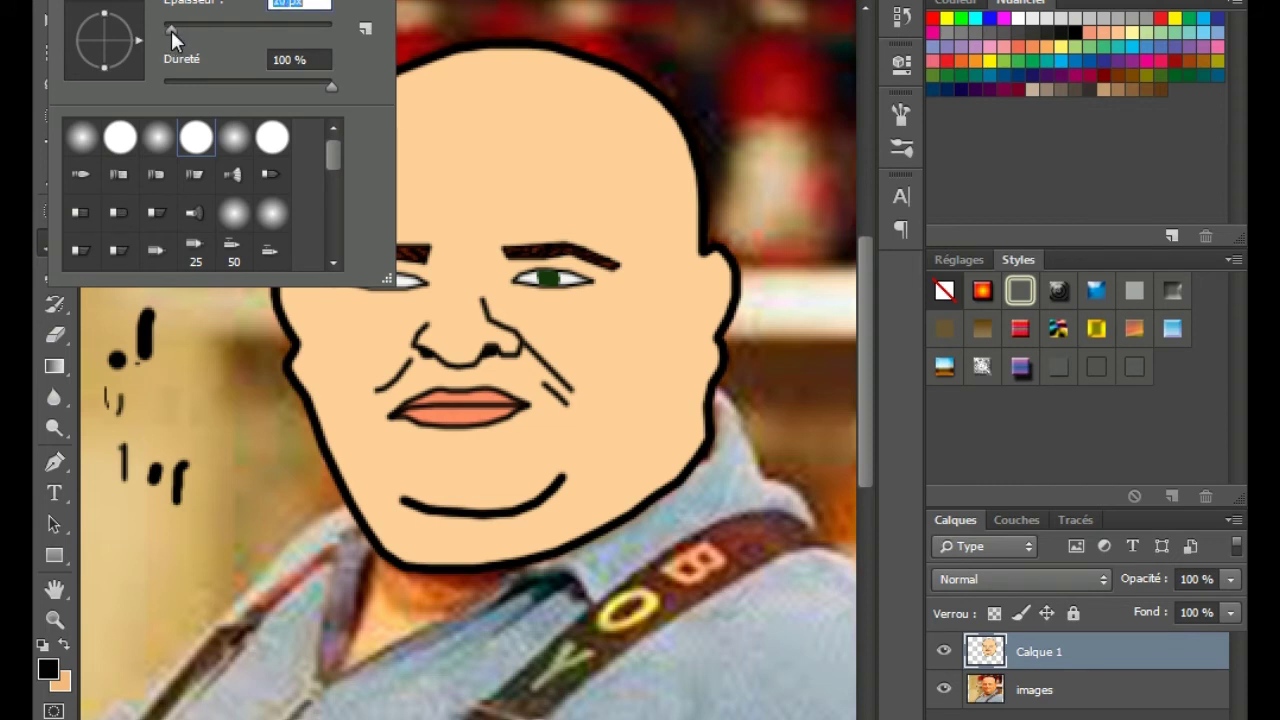
{"action": "left_click", "coordinate": [110, 307]}
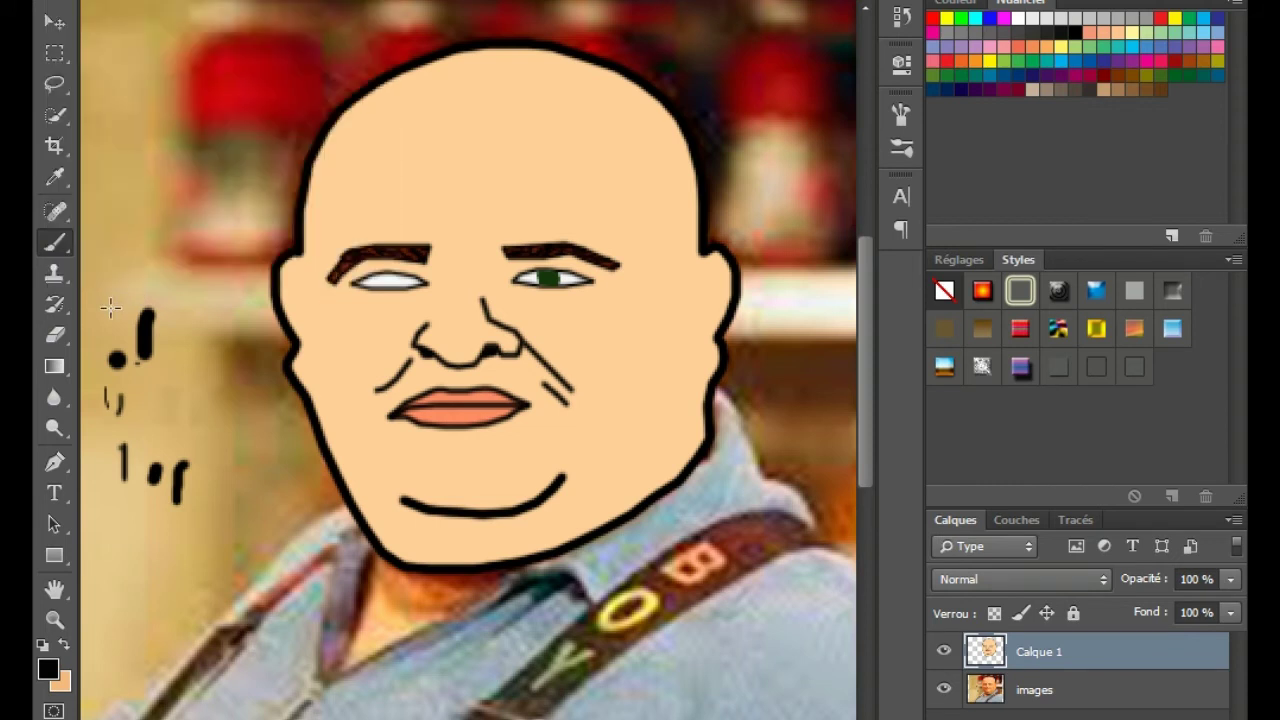
{"action": "left_click", "coordinate": [550, 278]}
Trace the left eye's iris as a path and fill it with green.
{"action": "left_click", "coordinate": [944, 651]}
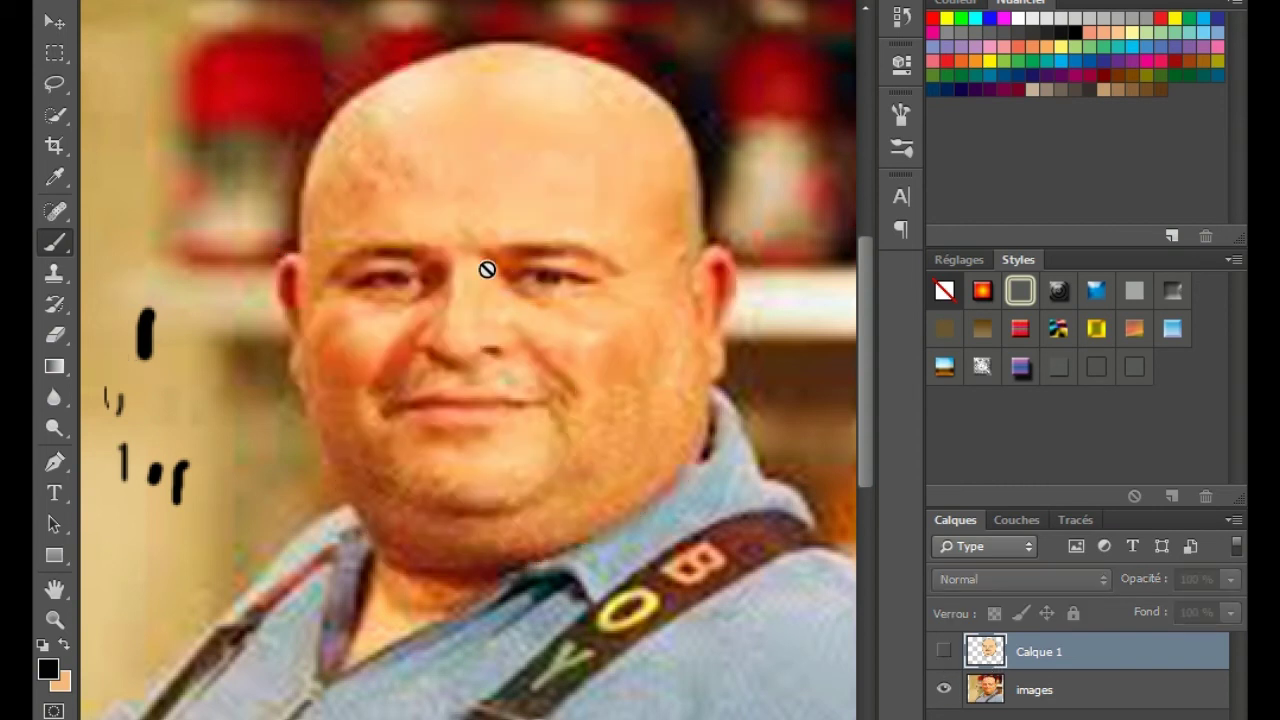
{"action": "left_click", "coordinate": [54, 462]}
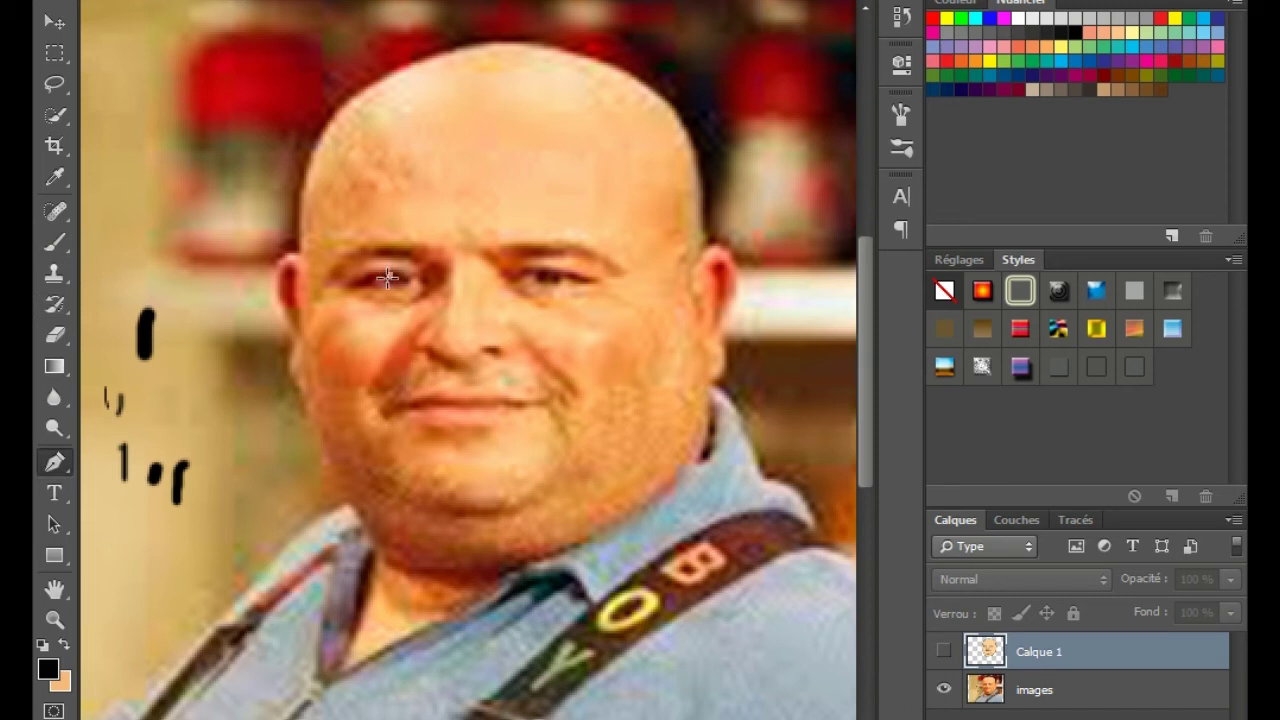
{"action": "left_click", "coordinate": [390, 283]}
{"action": "left_click", "coordinate": [404, 273]}
{"action": "right_click", "coordinate": [401, 285]}
{"action": "left_click", "coordinate": [943, 651]}
{"action": "right_click", "coordinate": [405, 295]}
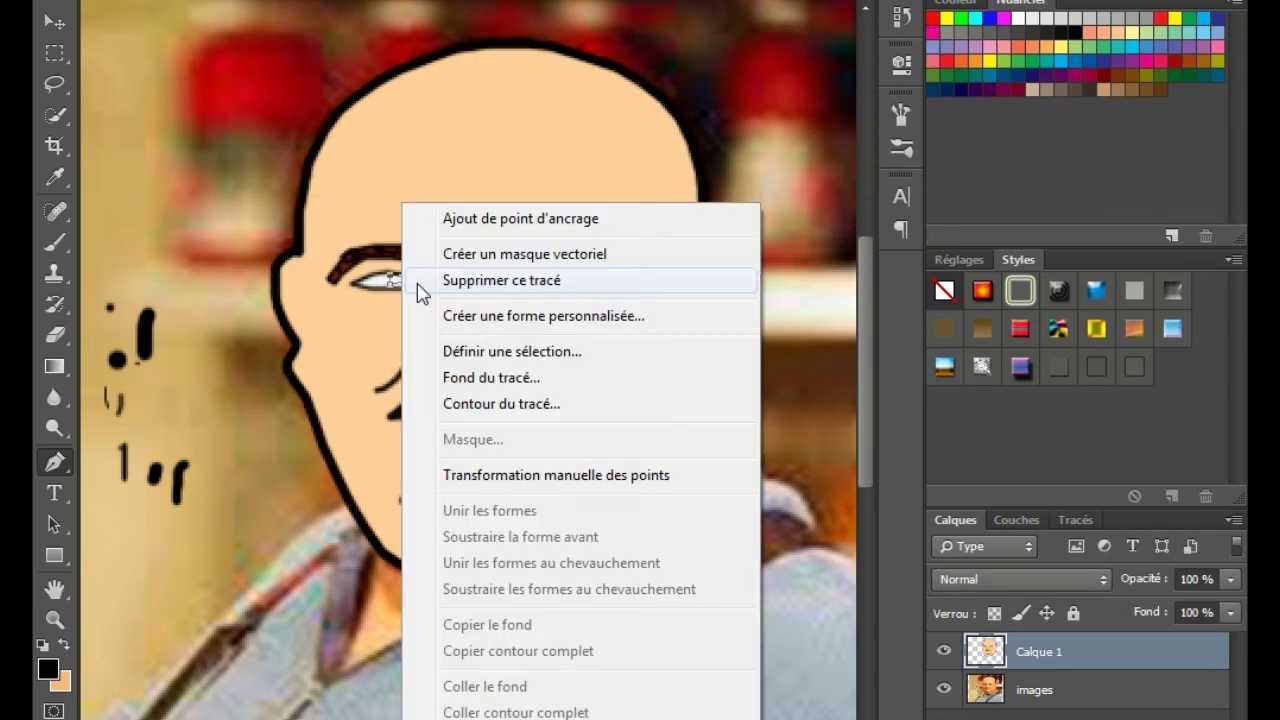
{"action": "left_click", "coordinate": [503, 375]}
{"action": "key", "text": "Return"}
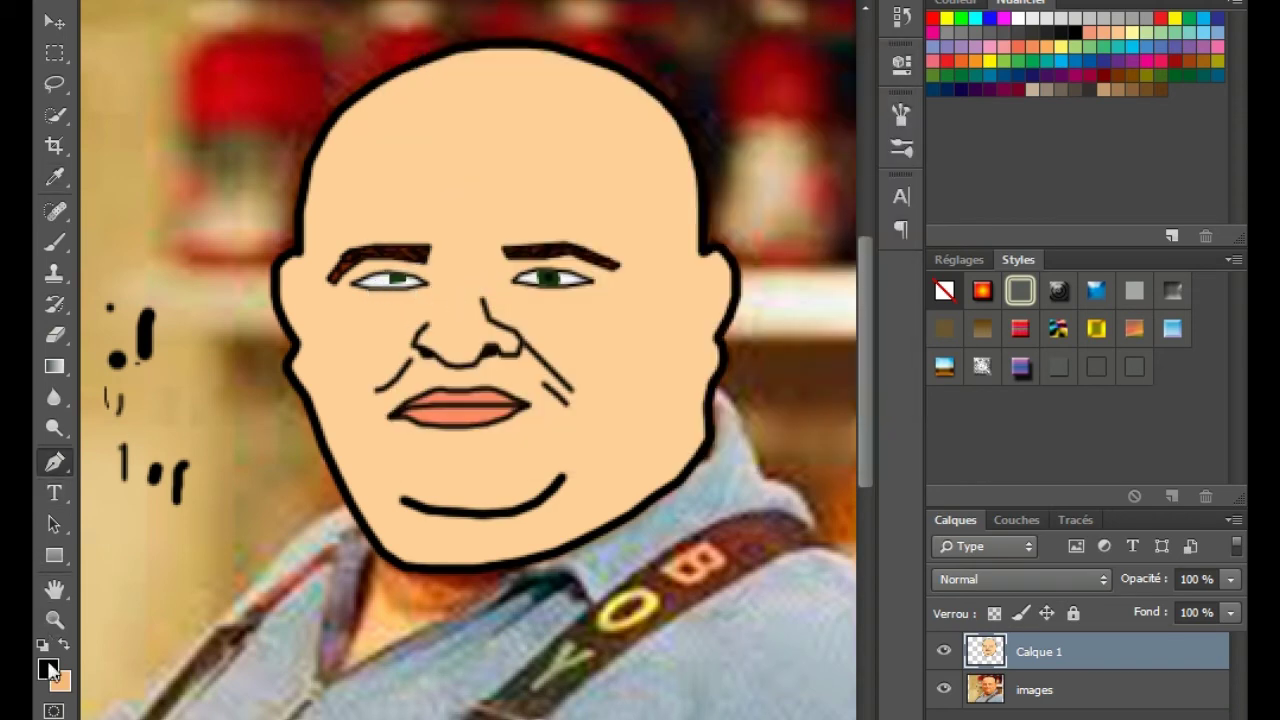
Sample the right iris's dark green, paint it into the left iris, then reset colour to black.
{"action": "left_click", "coordinate": [55, 177]}
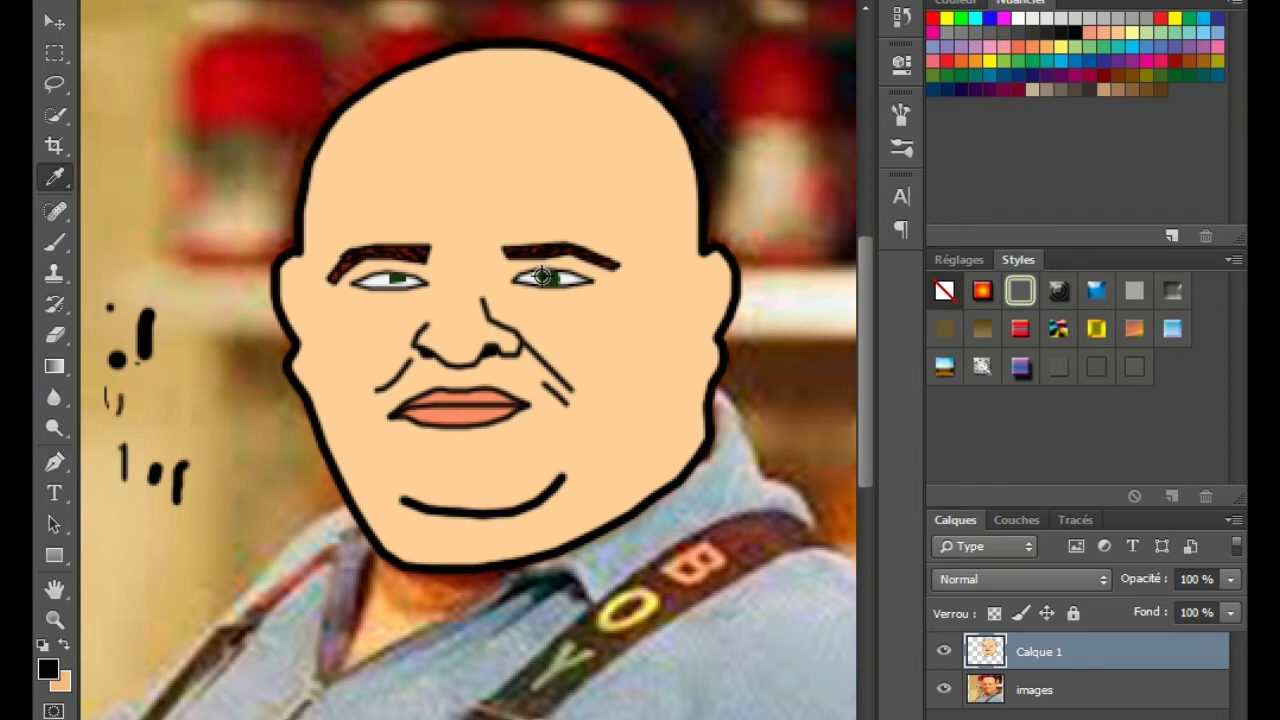
{"action": "left_click", "coordinate": [545, 275]}
{"action": "left_click", "coordinate": [55, 241]}
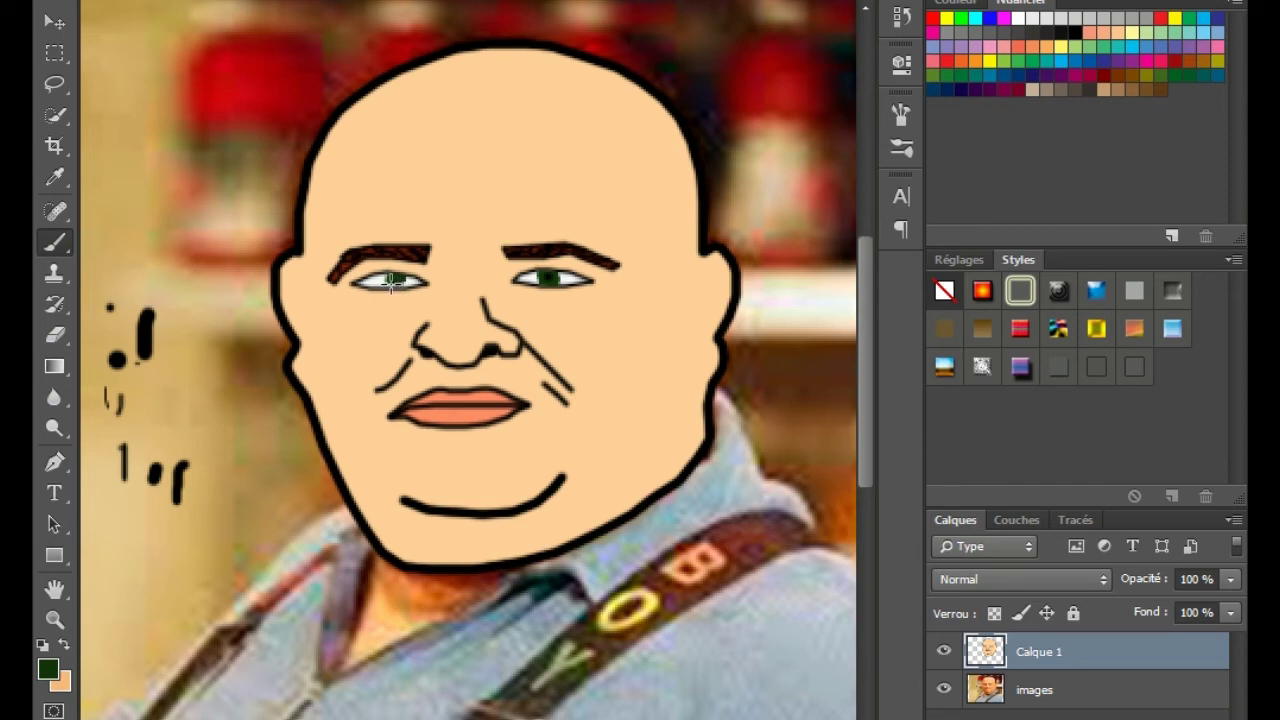
{"action": "left_click_drag", "start_coordinate": [392, 283], "coordinate": [388, 281]}
{"action": "left_click", "coordinate": [48, 667]}
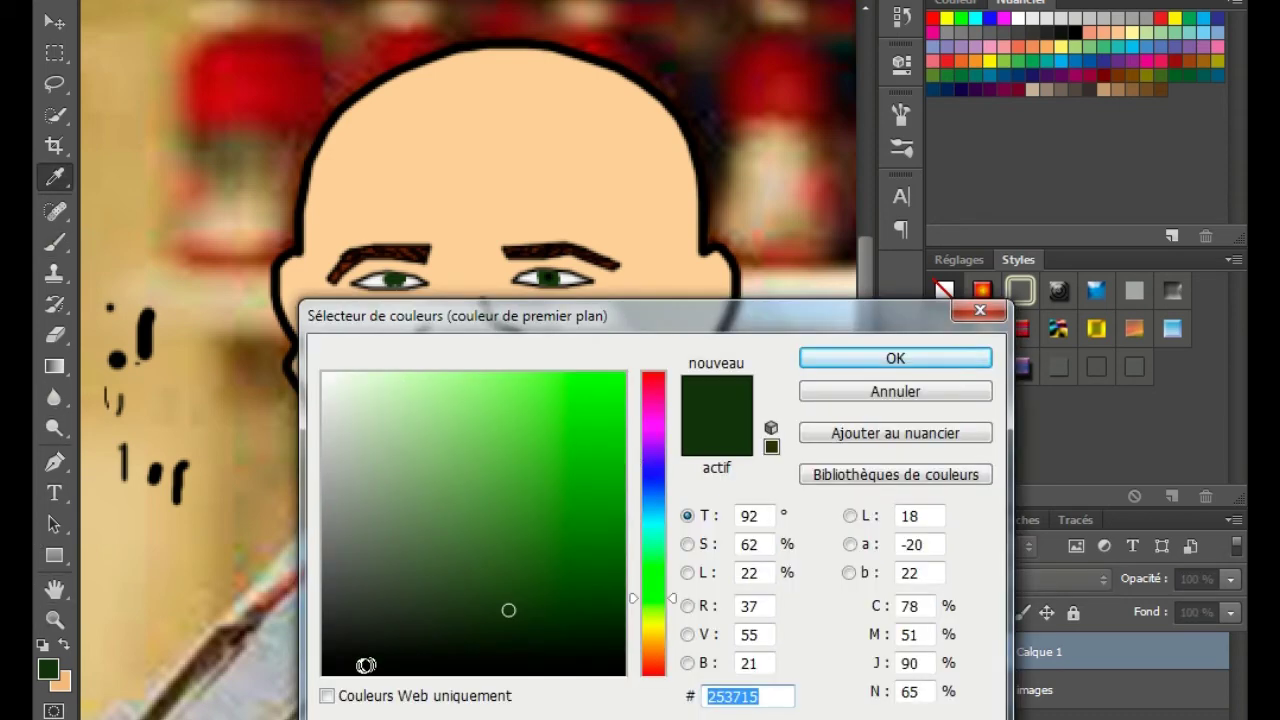
{"action": "left_click", "coordinate": [365, 665]}
{"action": "left_click", "coordinate": [918, 360]}
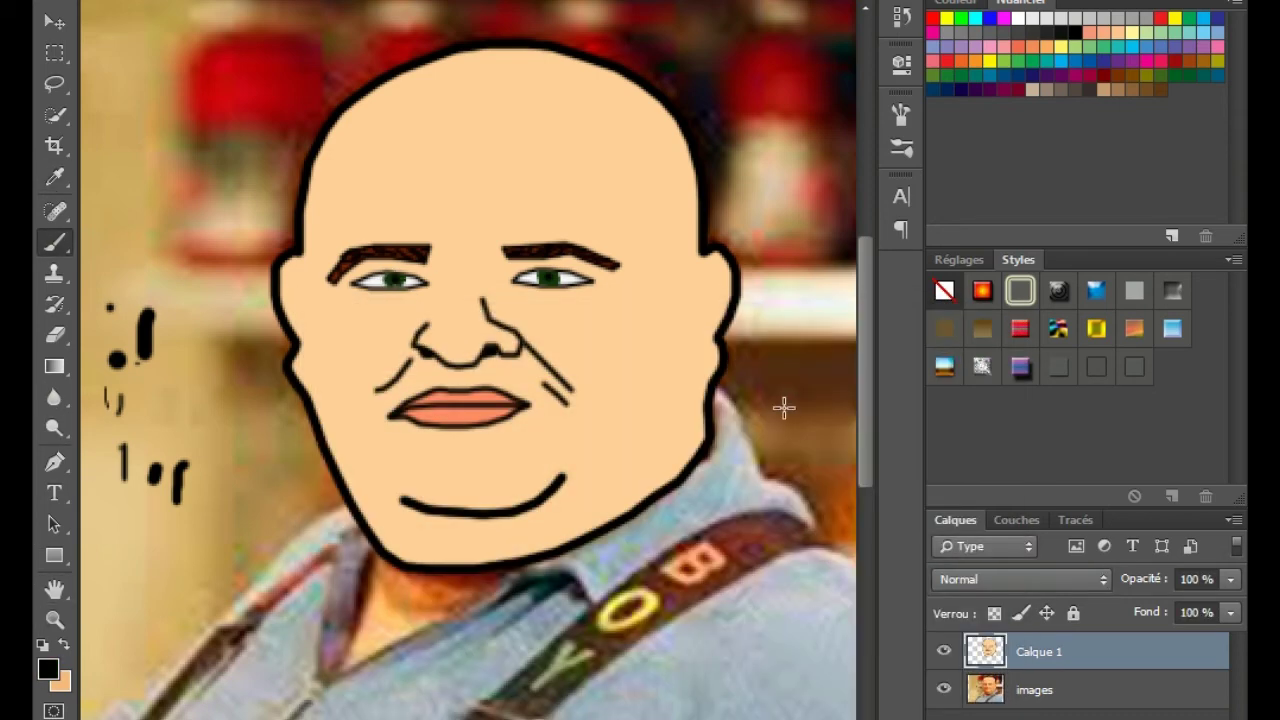
Hide the photo layer and erase the lower-left jaw outline of the face.
{"action": "left_click", "coordinate": [943, 689]}
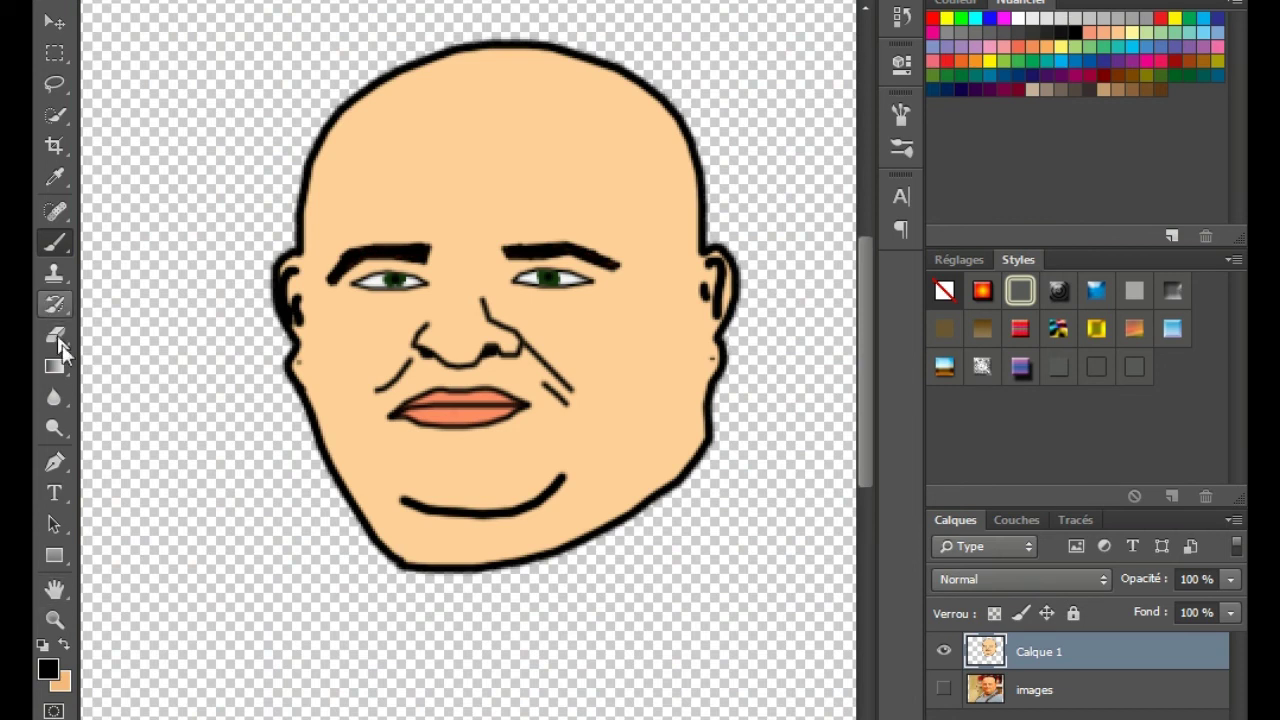
{"action": "left_click", "coordinate": [56, 336]}
{"action": "left_click_drag", "start_coordinate": [396, 566], "coordinate": [306, 402]}
Trace a closed Pen path over the erased lower-left jaw area.
{"action": "left_click", "coordinate": [54, 462]}
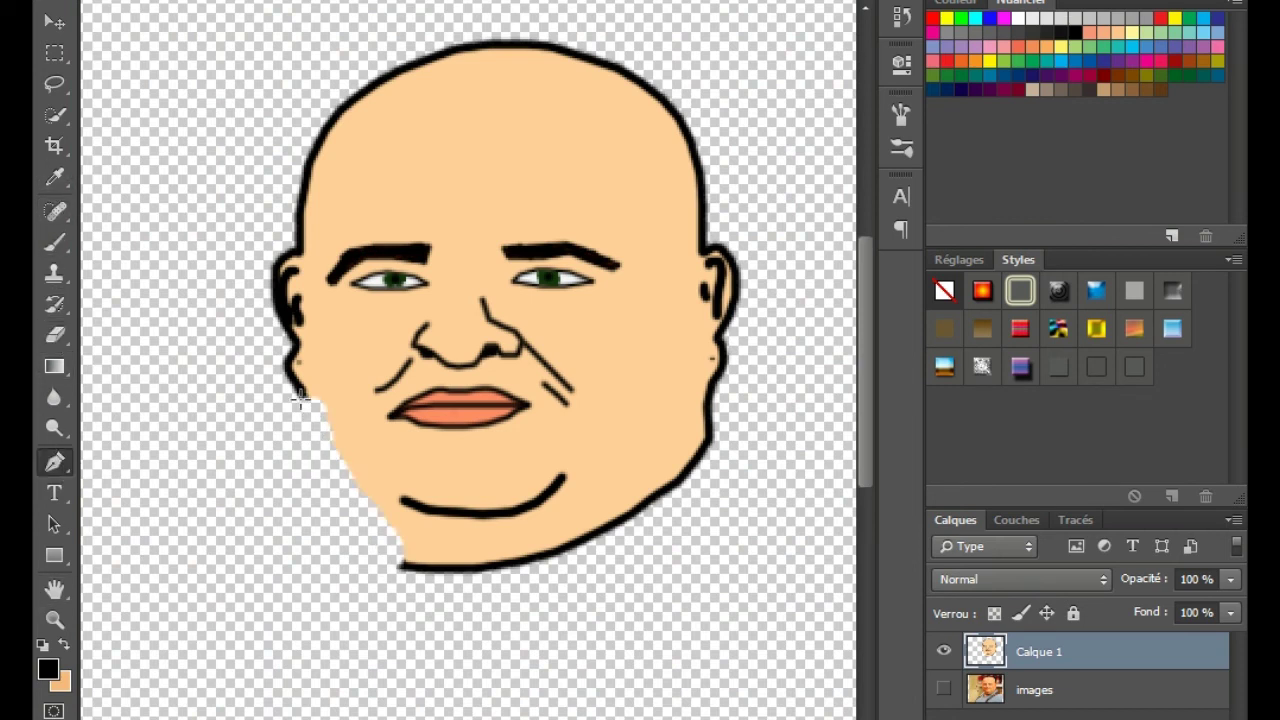
{"action": "left_click", "coordinate": [304, 423]}
{"action": "left_click", "coordinate": [316, 461]}
{"action": "left_click", "coordinate": [326, 491]}
{"action": "left_click", "coordinate": [342, 520]}
{"action": "left_click", "coordinate": [362, 543]}
{"action": "left_click", "coordinate": [382, 562]}
{"action": "left_click", "coordinate": [402, 567]}
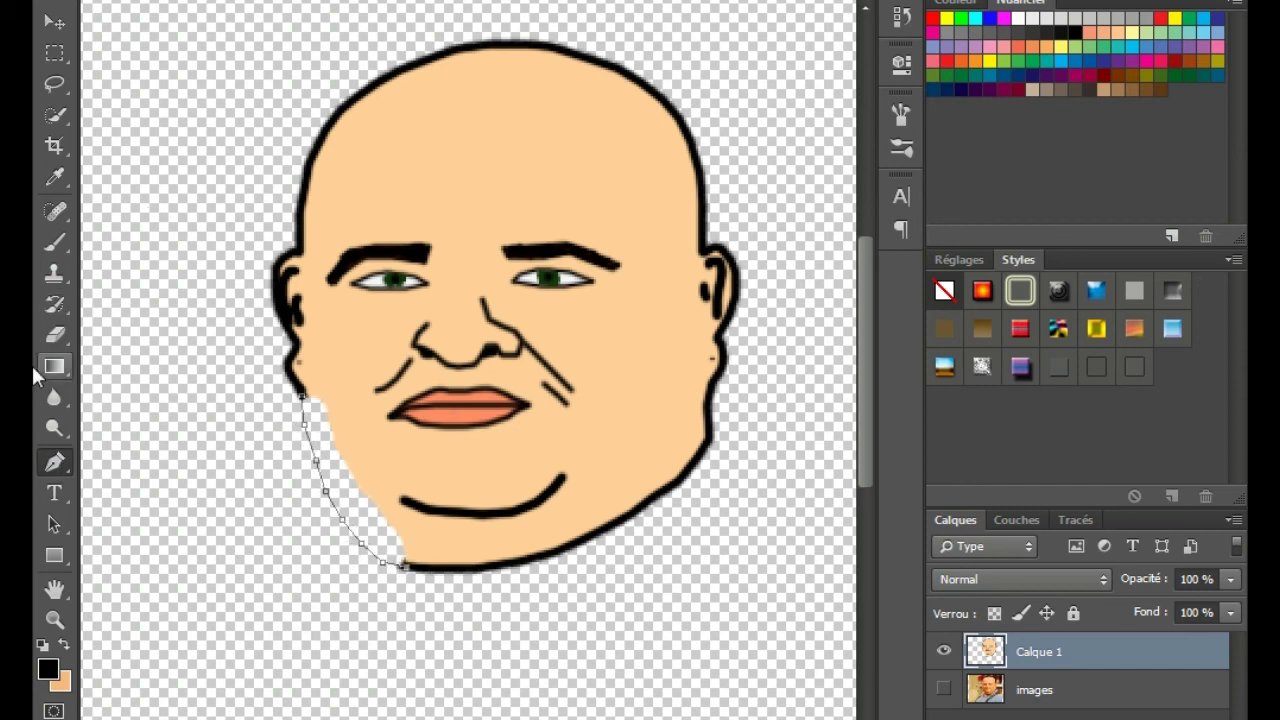
{"action": "left_click", "coordinate": [404, 524]}
{"action": "left_click", "coordinate": [380, 467]}
{"action": "left_click", "coordinate": [340, 404]}
{"action": "left_click", "coordinate": [302, 397]}
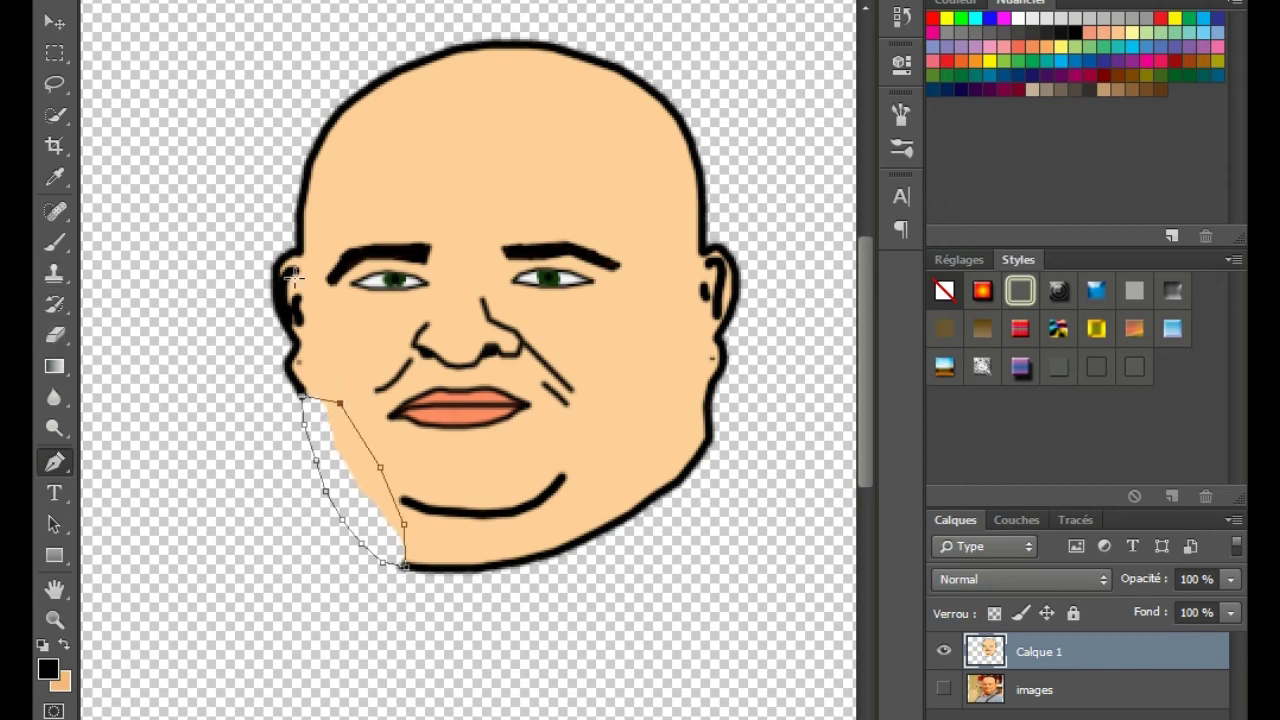
Fill the jaw path with the peach skin colour f3d099.
{"action": "right_click", "coordinate": [338, 466]}
{"action": "left_click", "coordinate": [432, 74]}
{"action": "left_click", "coordinate": [727, 132]}
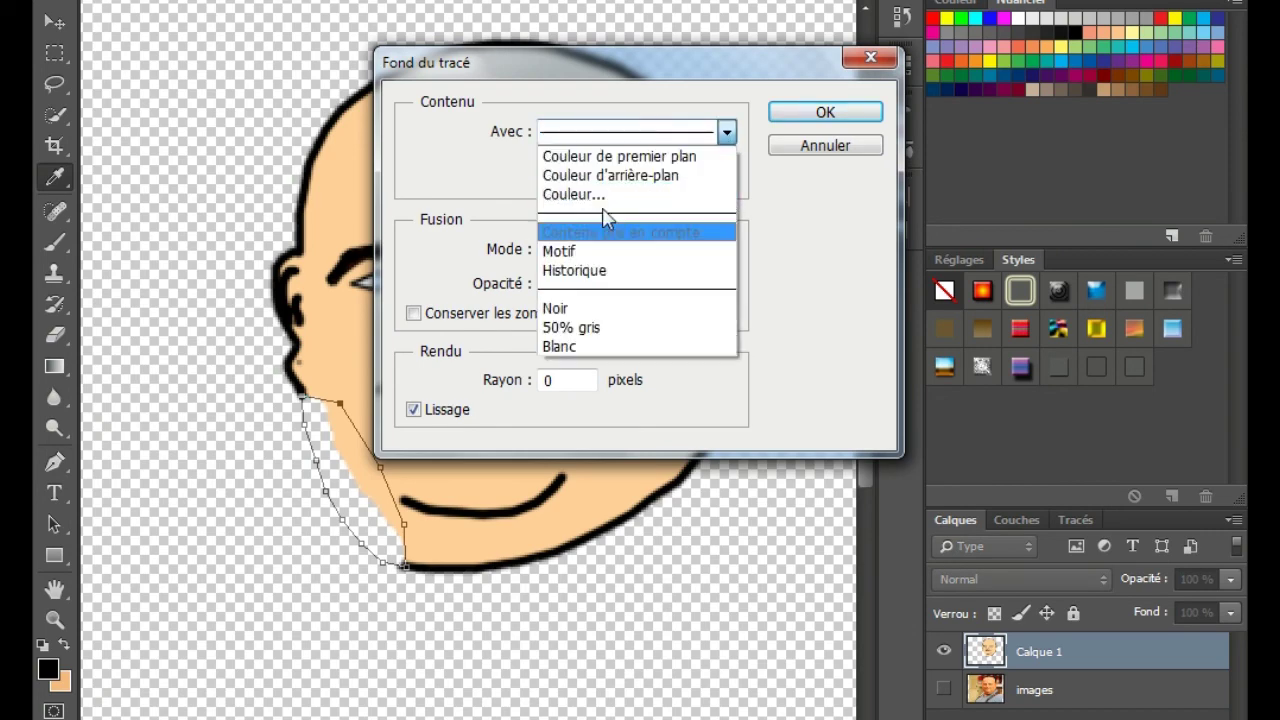
{"action": "left_click", "coordinate": [559, 251]}
{"action": "left_click", "coordinate": [727, 132]}
{"action": "left_click", "coordinate": [622, 195]}
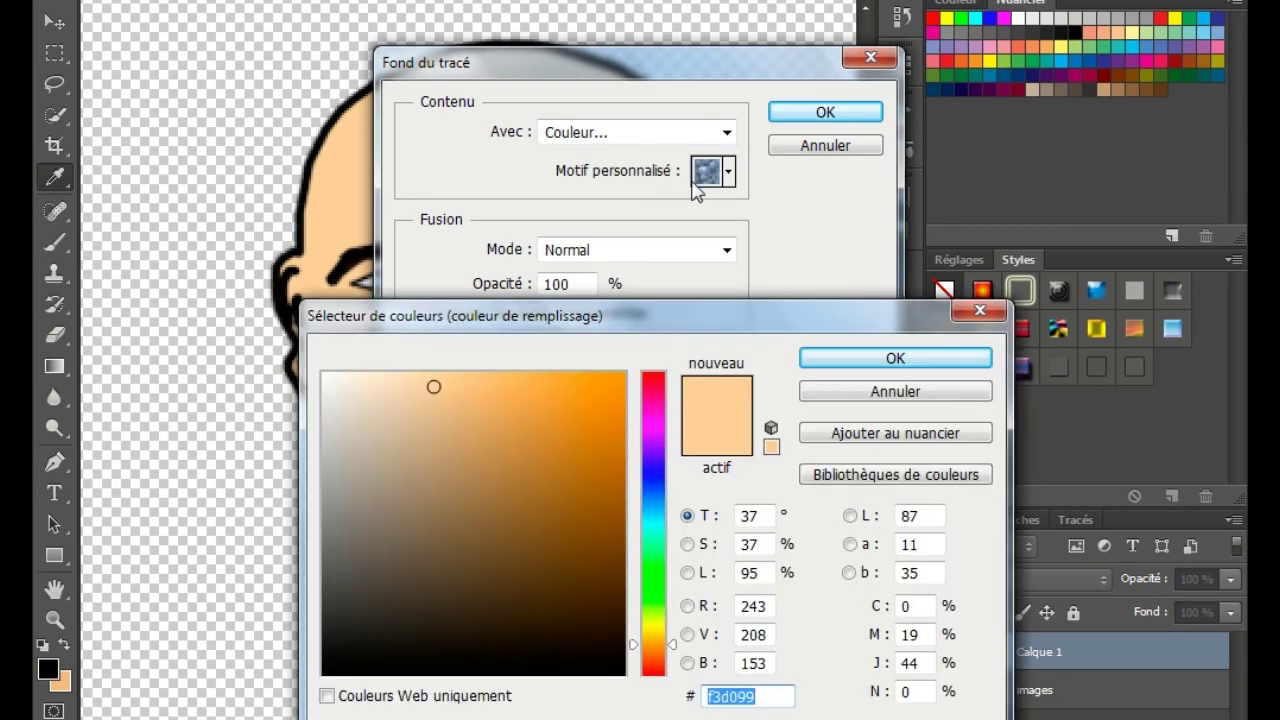
{"action": "left_click", "coordinate": [894, 358]}
{"action": "left_click", "coordinate": [798, 115]}
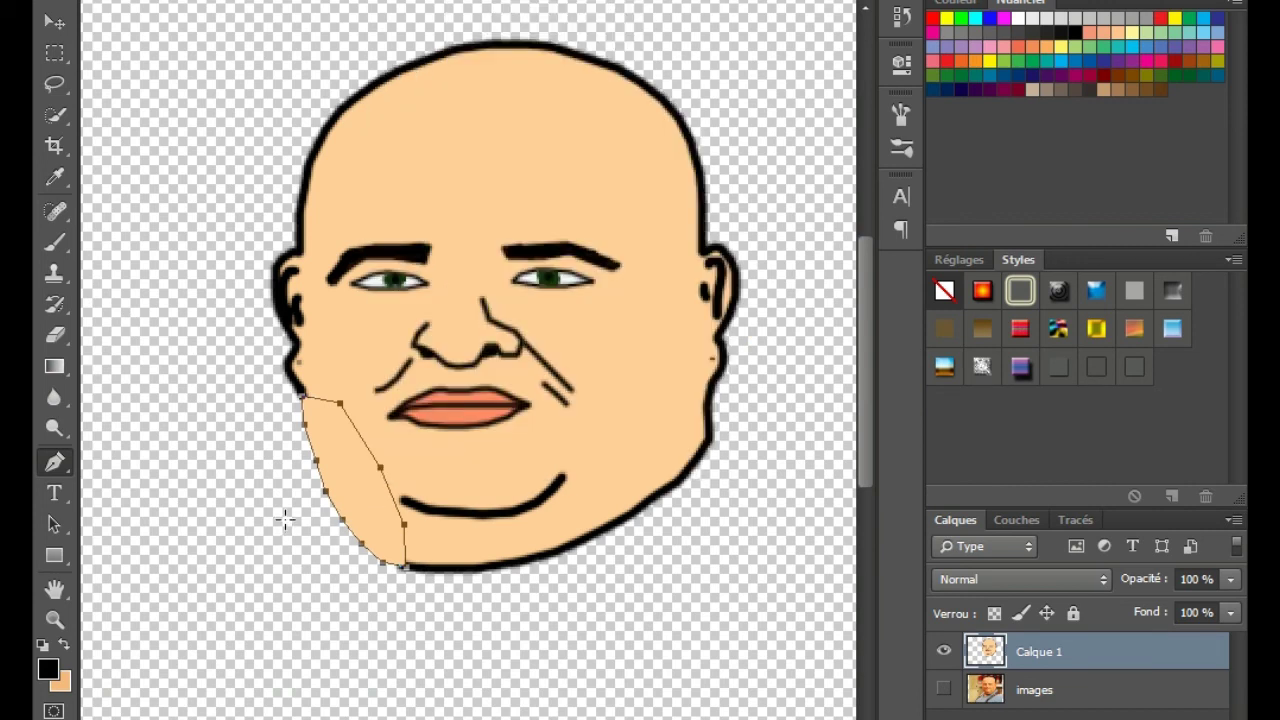
{"action": "key", "text": "Escape"}
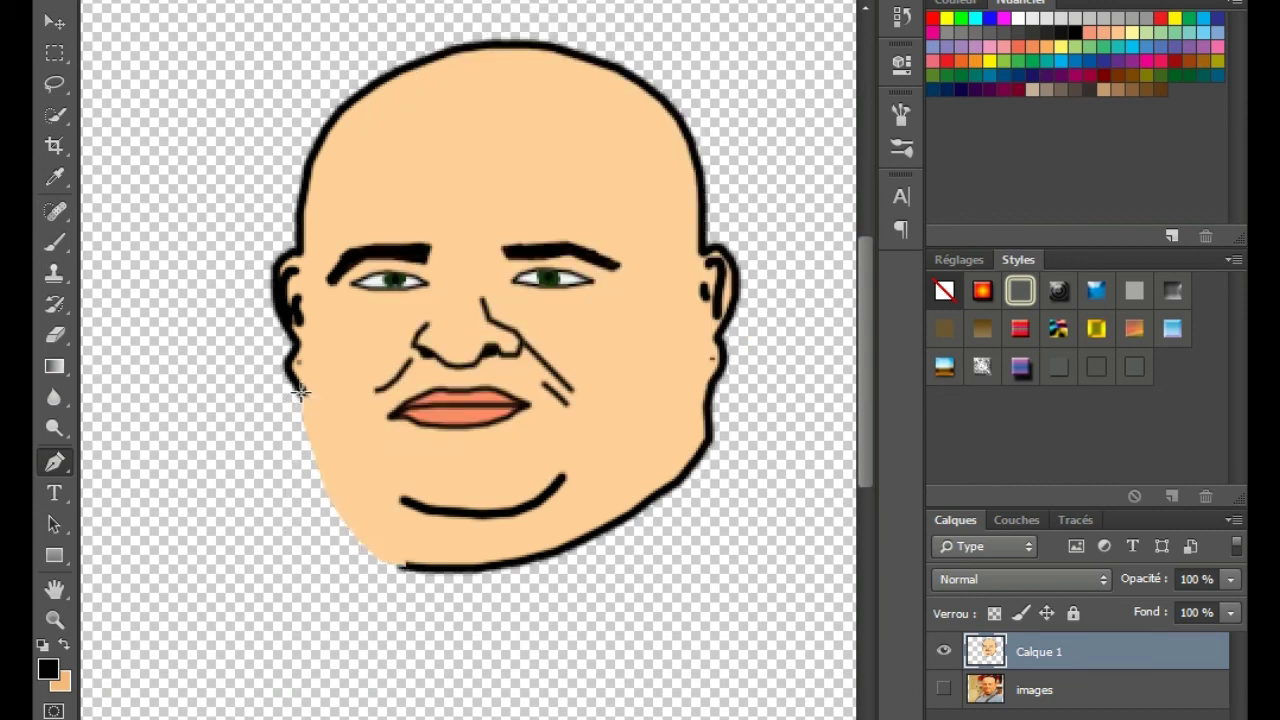
Trace a pen path along the new lower-left jaw edge, curving into the chin.
{"action": "left_click", "coordinate": [307, 420]}
{"action": "left_click", "coordinate": [316, 448]}
{"action": "left_click", "coordinate": [326, 475]}
{"action": "left_click", "coordinate": [331, 493]}
{"action": "left_click", "coordinate": [342, 510]}
{"action": "left_click", "coordinate": [351, 528]}
{"action": "left_click", "coordinate": [375, 555]}
{"action": "left_click_drag", "start_coordinate": [392, 566], "coordinate": [408, 568]}
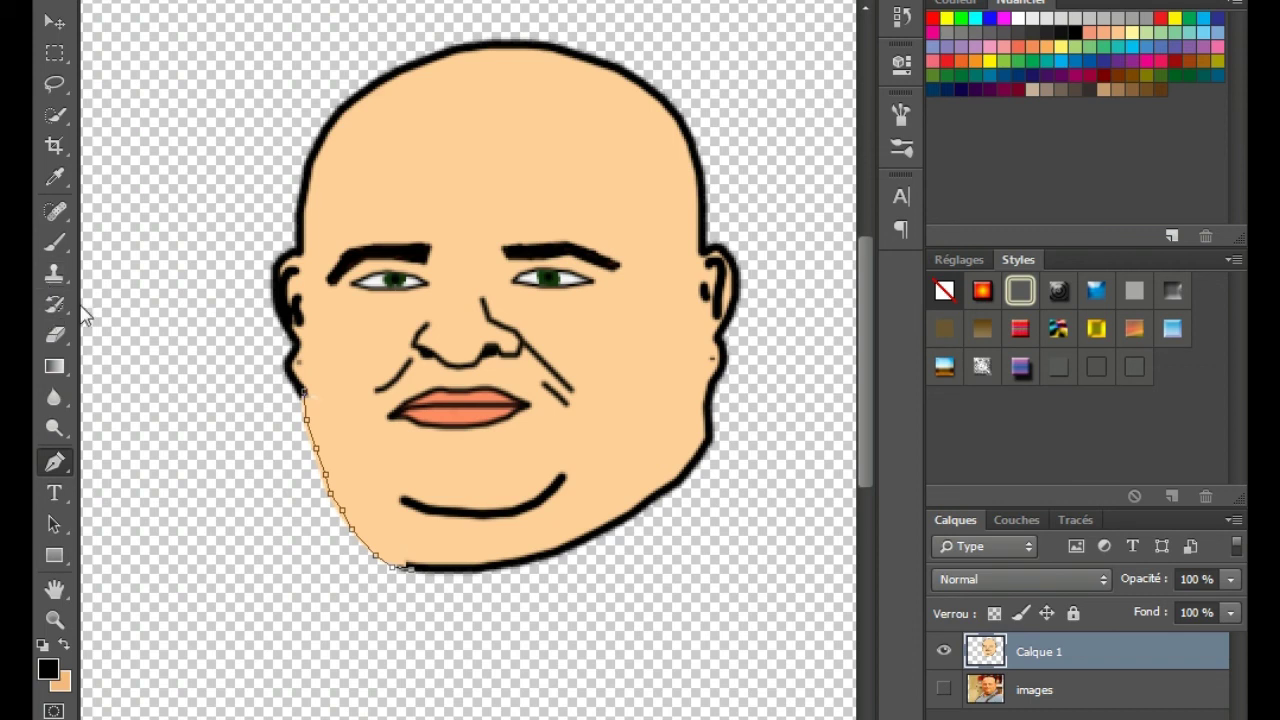
Set the Brush to 4 px and stroke the jaw path in black with Contour du tracé.
{"action": "left_click", "coordinate": [53, 243]}
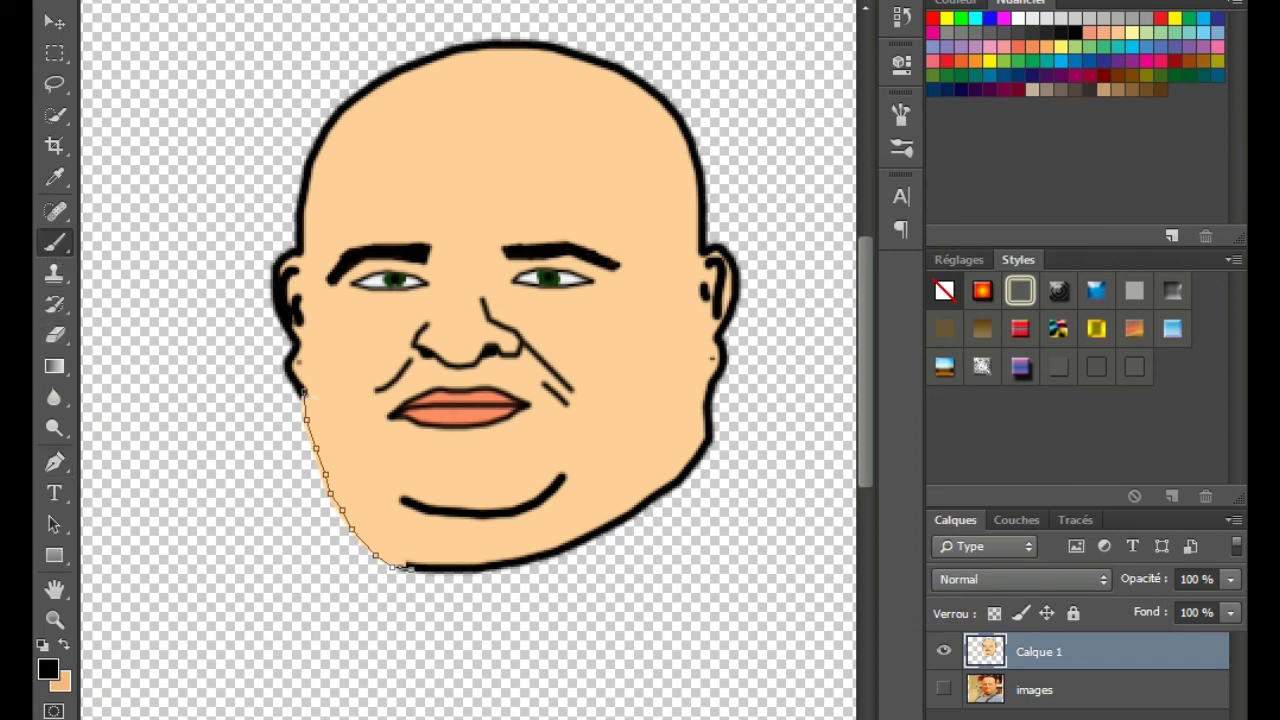
{"action": "double_click", "coordinate": [300, 4]}
{"action": "type", "text": "4"}
{"action": "key", "text": "Return"}
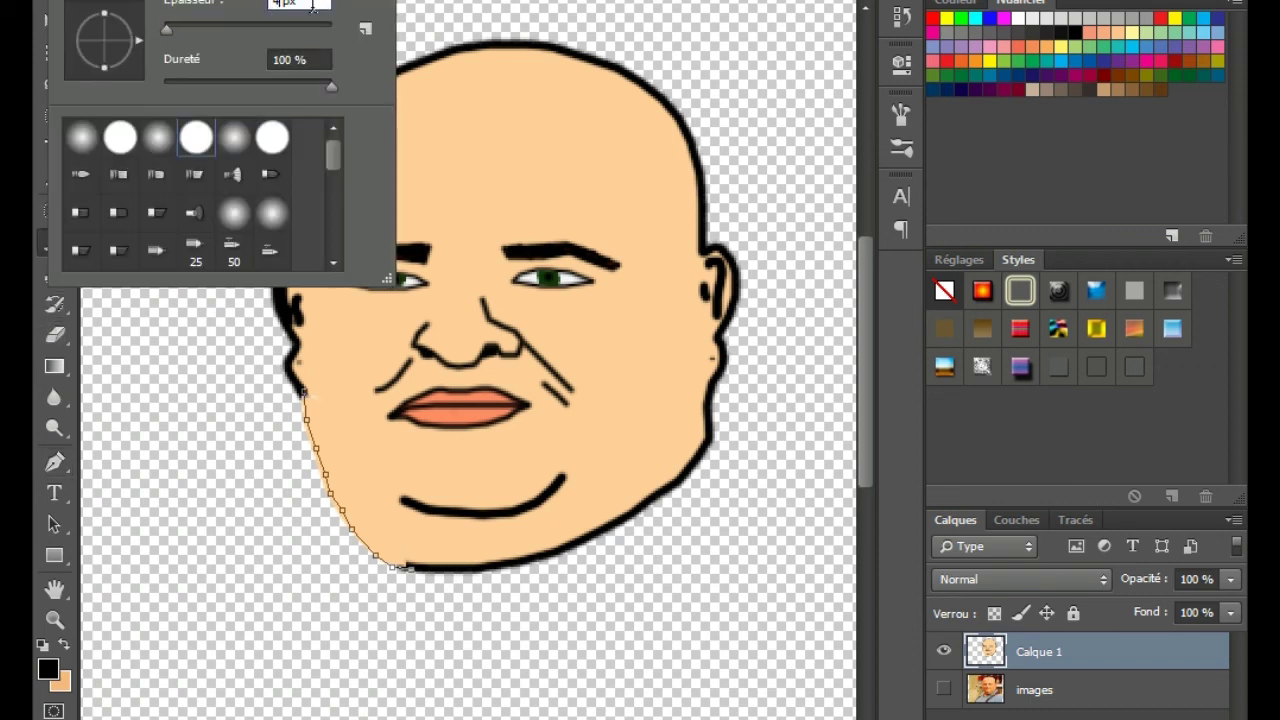
{"action": "left_click", "coordinate": [224, 355]}
{"action": "left_click", "coordinate": [55, 462]}
{"action": "right_click", "coordinate": [322, 462]}
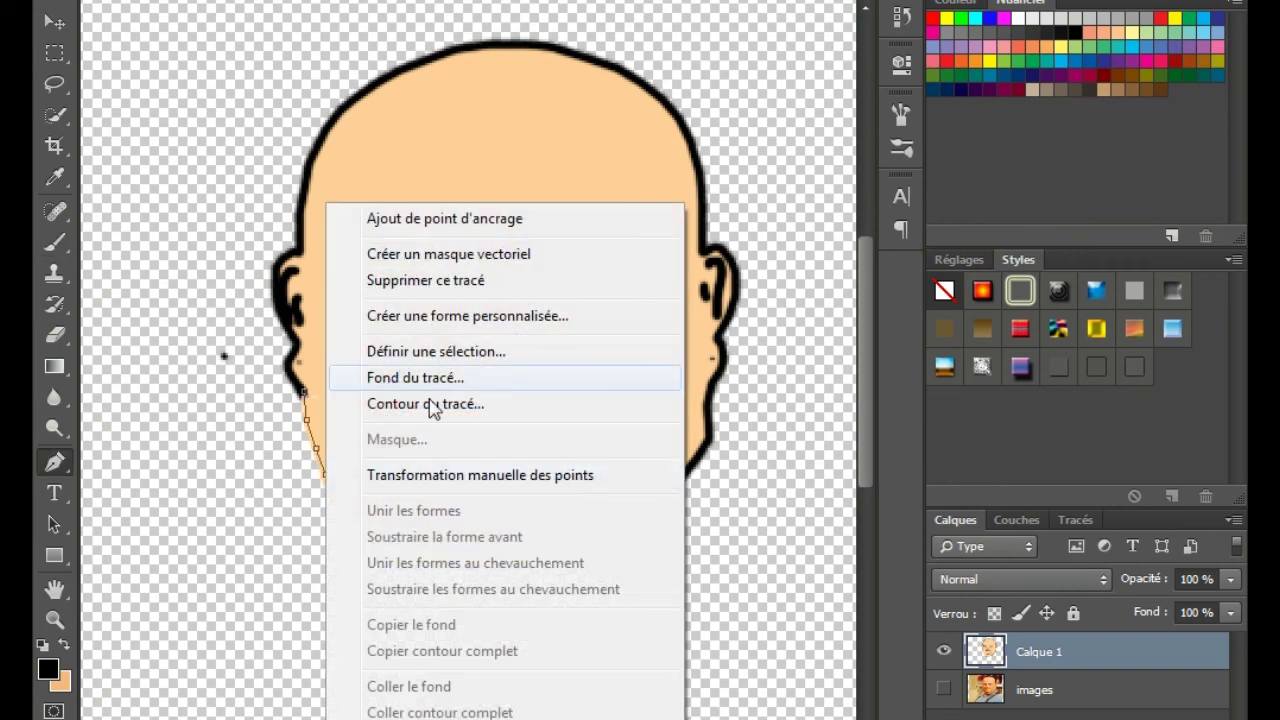
{"action": "left_click", "coordinate": [432, 404]}
{"action": "left_click", "coordinate": [822, 200]}
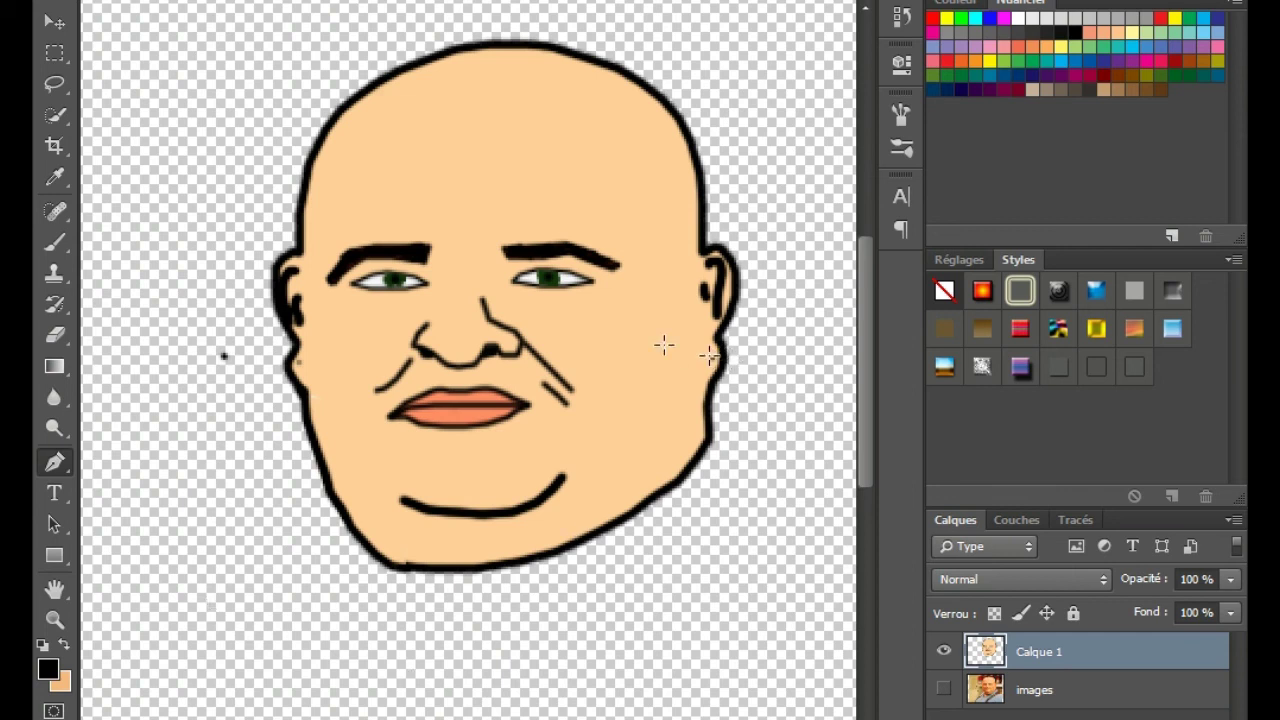
Brush-retouch the right cheek outline, the left lip corner and the chin line's left end.
{"action": "left_click", "coordinate": [55, 241]}
{"action": "left_click", "coordinate": [70, 2]}
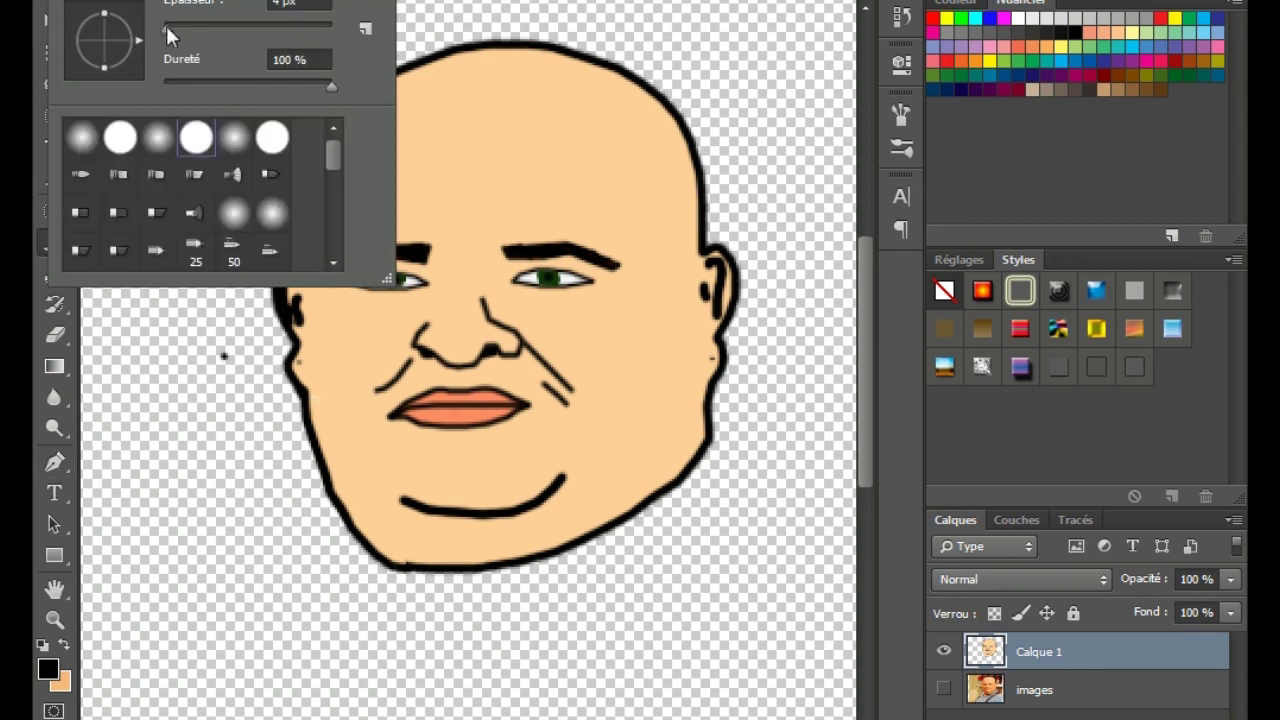
{"action": "left_click", "coordinate": [218, 452]}
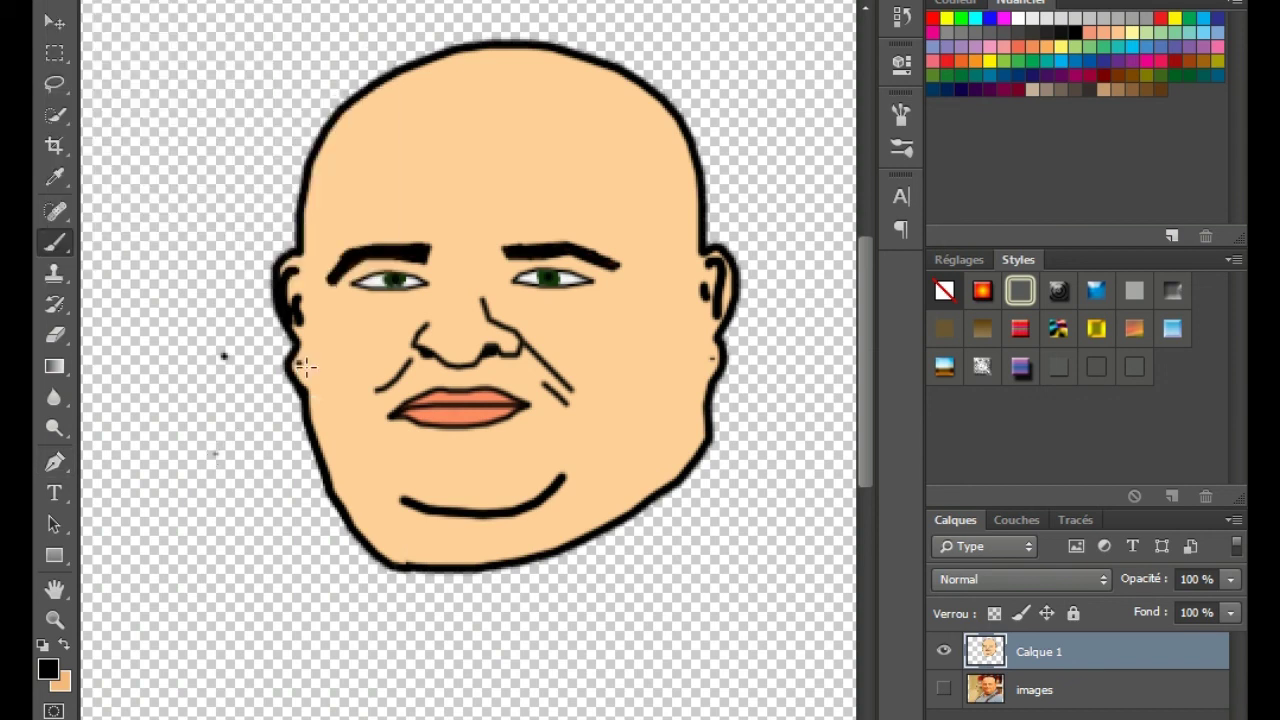
{"action": "left_click", "coordinate": [712, 357]}
{"action": "left_click_drag", "start_coordinate": [385, 403], "coordinate": [380, 416]}
{"action": "right_click", "coordinate": [168, 23]}
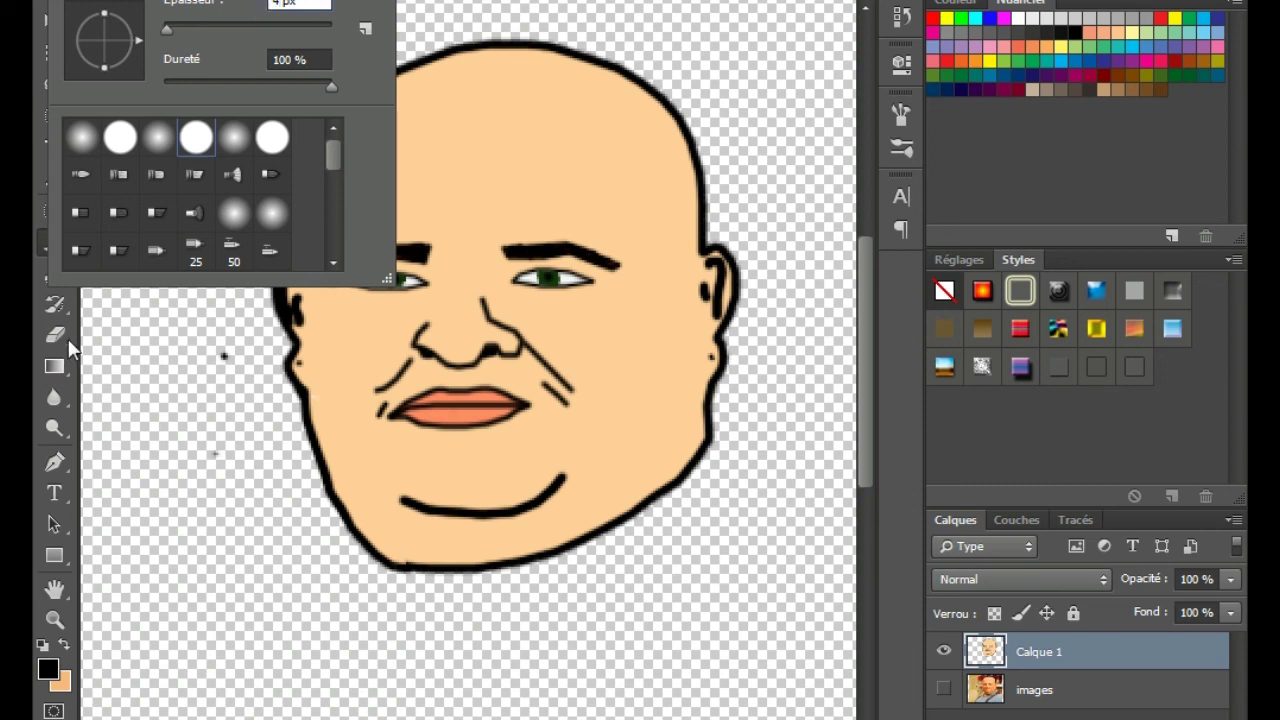
{"action": "left_click", "coordinate": [110, 545]}
{"action": "left_click_drag", "start_coordinate": [389, 489], "coordinate": [404, 499]}
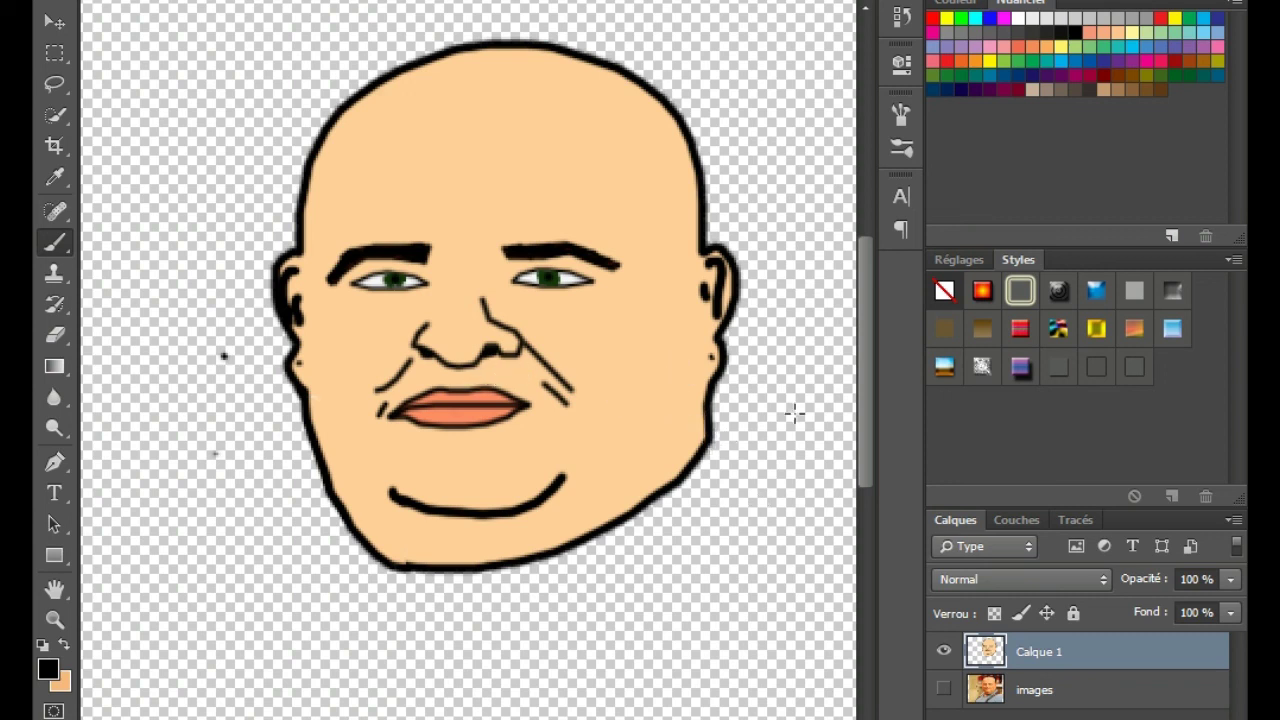
Show the images photo layer and toggle the cartoon layer to compare them.
{"action": "left_click", "coordinate": [943, 689]}
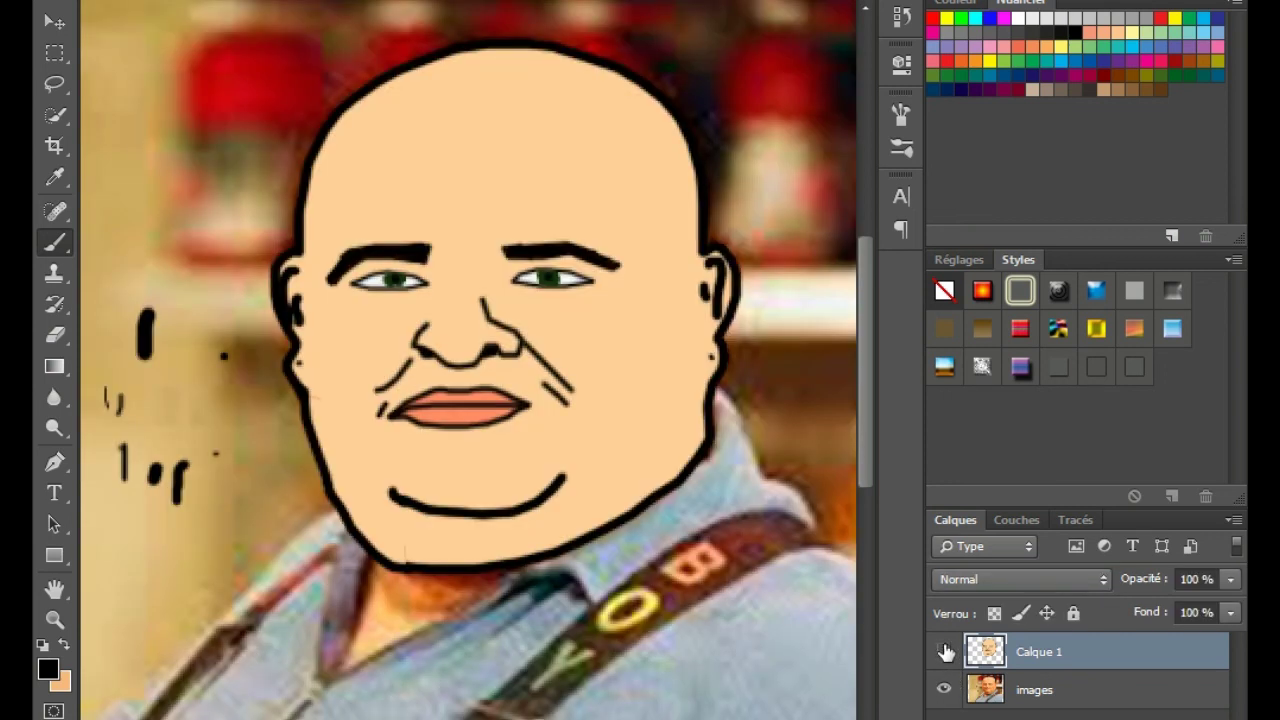
{"action": "left_click", "coordinate": [945, 651]}
{"action": "left_click", "coordinate": [945, 651]}
{"action": "left_click", "coordinate": [945, 651]}
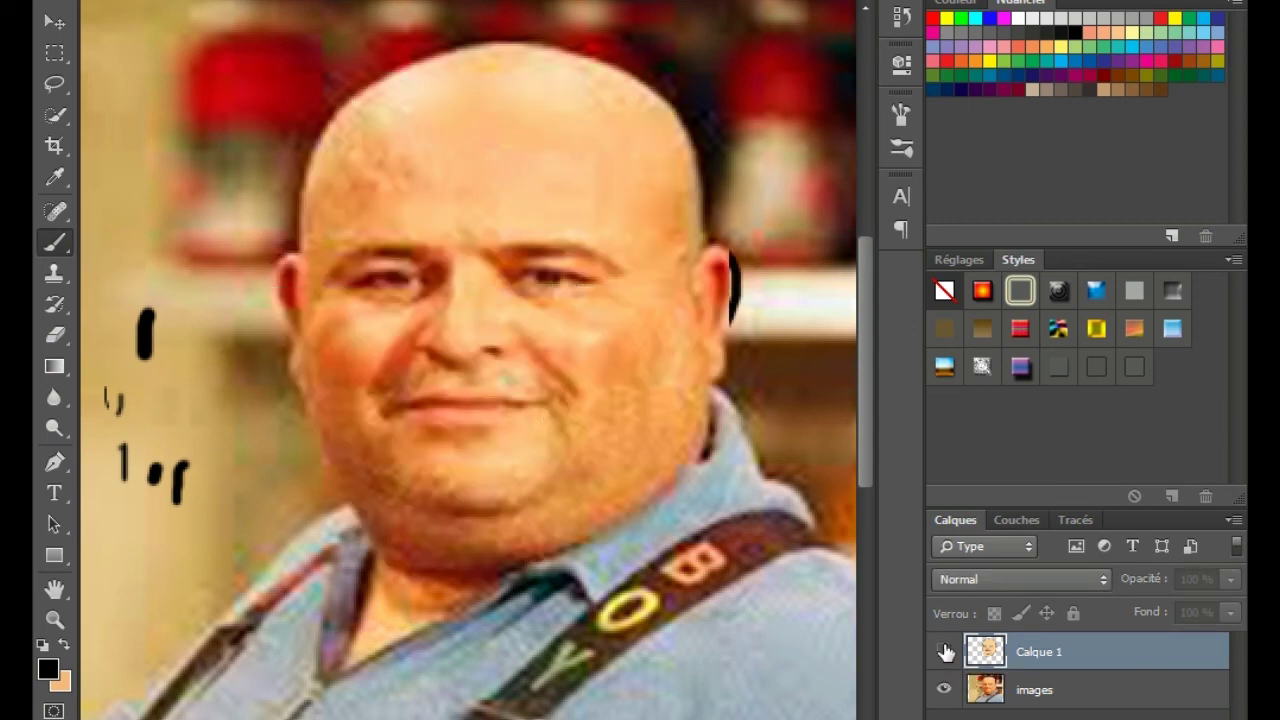
{"action": "left_click", "coordinate": [945, 651]}
Check the Brush size settings and dismiss the error message that appears.
{"action": "left_click", "coordinate": [54, 461]}
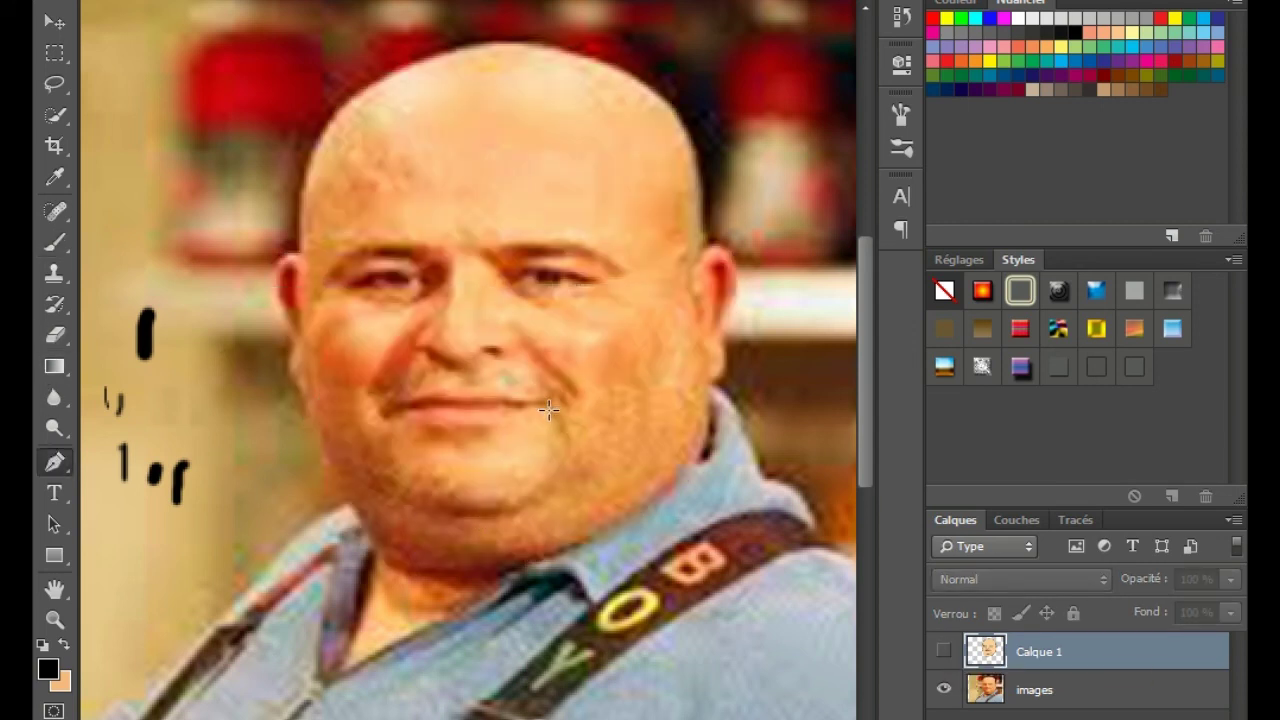
{"action": "left_click", "coordinate": [54, 241]}
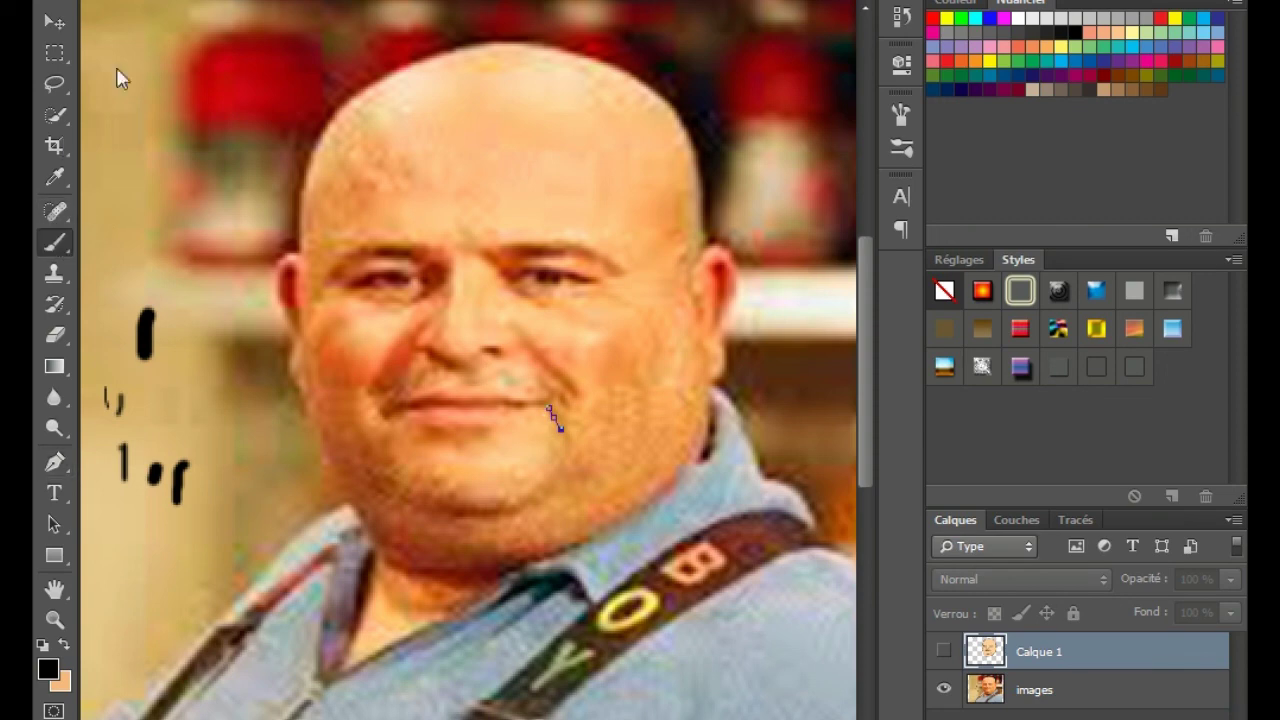
{"action": "right_click", "coordinate": [118, 79]}
{"action": "left_click", "coordinate": [277, 4]}
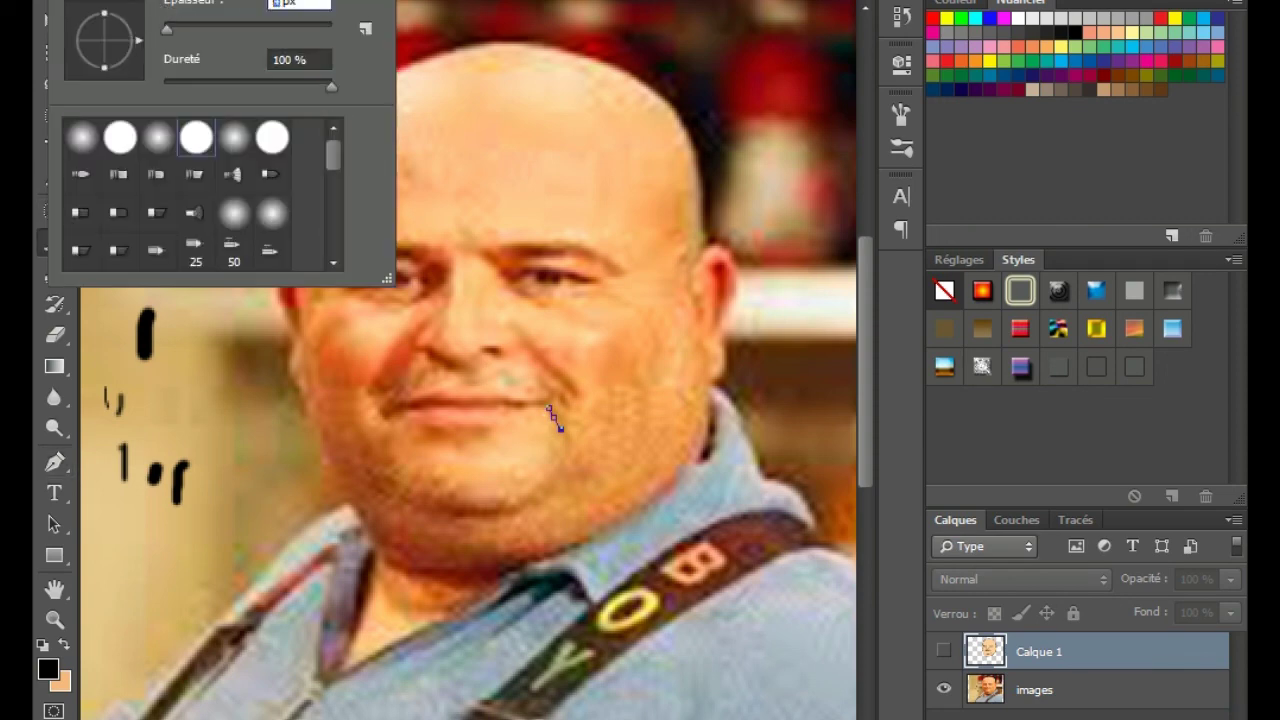
{"action": "left_click", "coordinate": [553, 418]}
{"action": "left_click", "coordinate": [629, 253]}
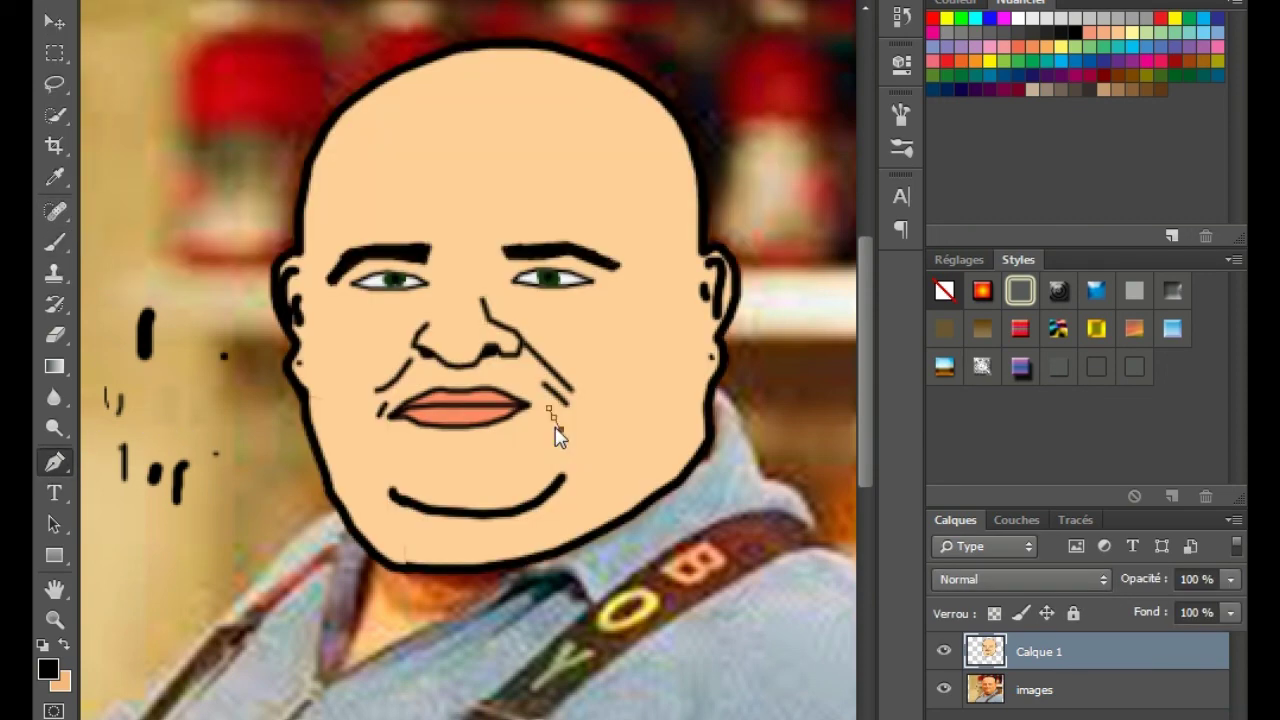
Stroke the crease path beside the mouth's right corner, then hide the images layer.
{"action": "right_click", "coordinate": [557, 436]}
{"action": "left_click", "coordinate": [651, 403]}
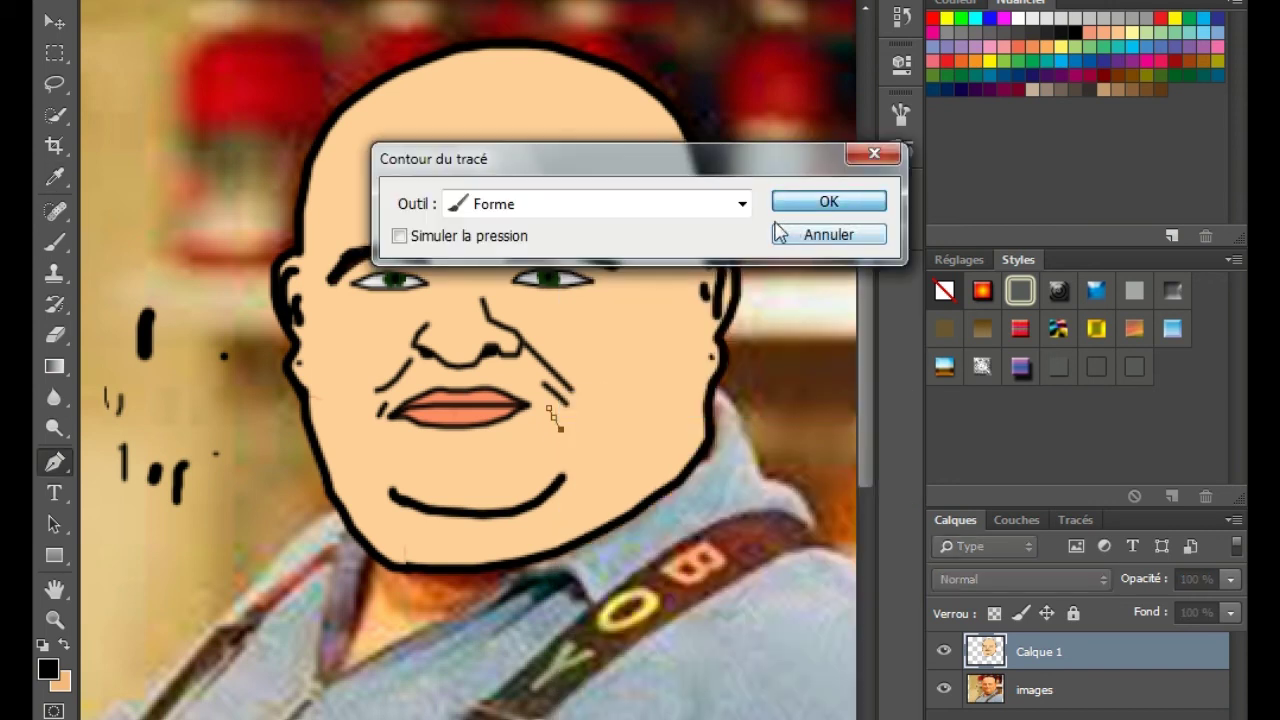
{"action": "key", "text": "Return"}
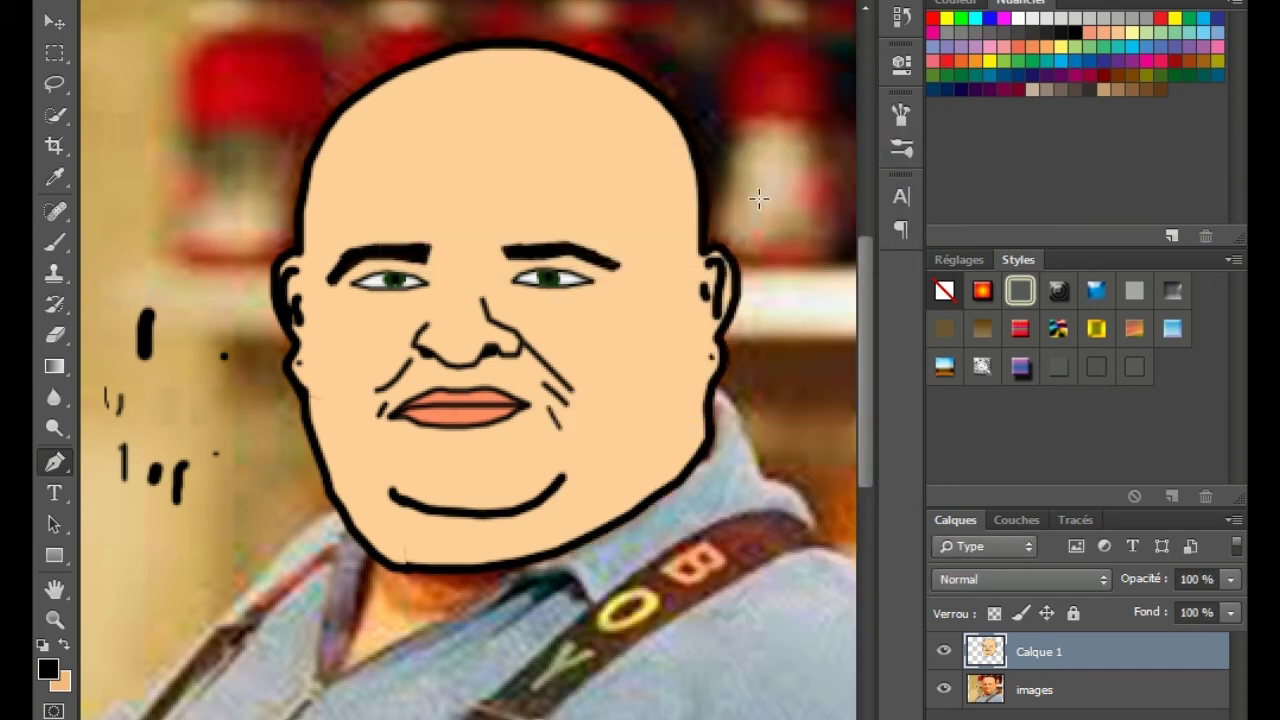
{"action": "left_click", "coordinate": [945, 690]}
{"action": "left_click", "coordinate": [998, 690]}
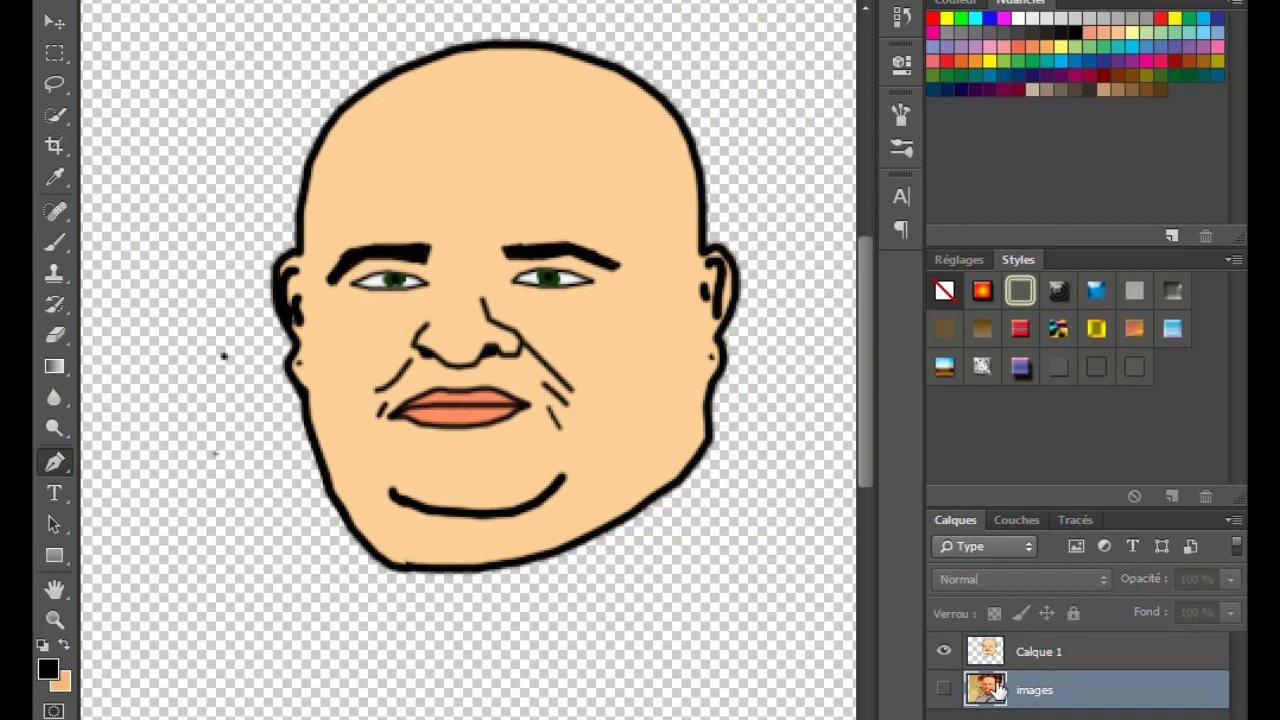
Delete the images layer so only Calque 1 with the cartoon head remains.
{"action": "key", "text": "Delete"}
{"action": "left_click", "coordinate": [54, 335]}
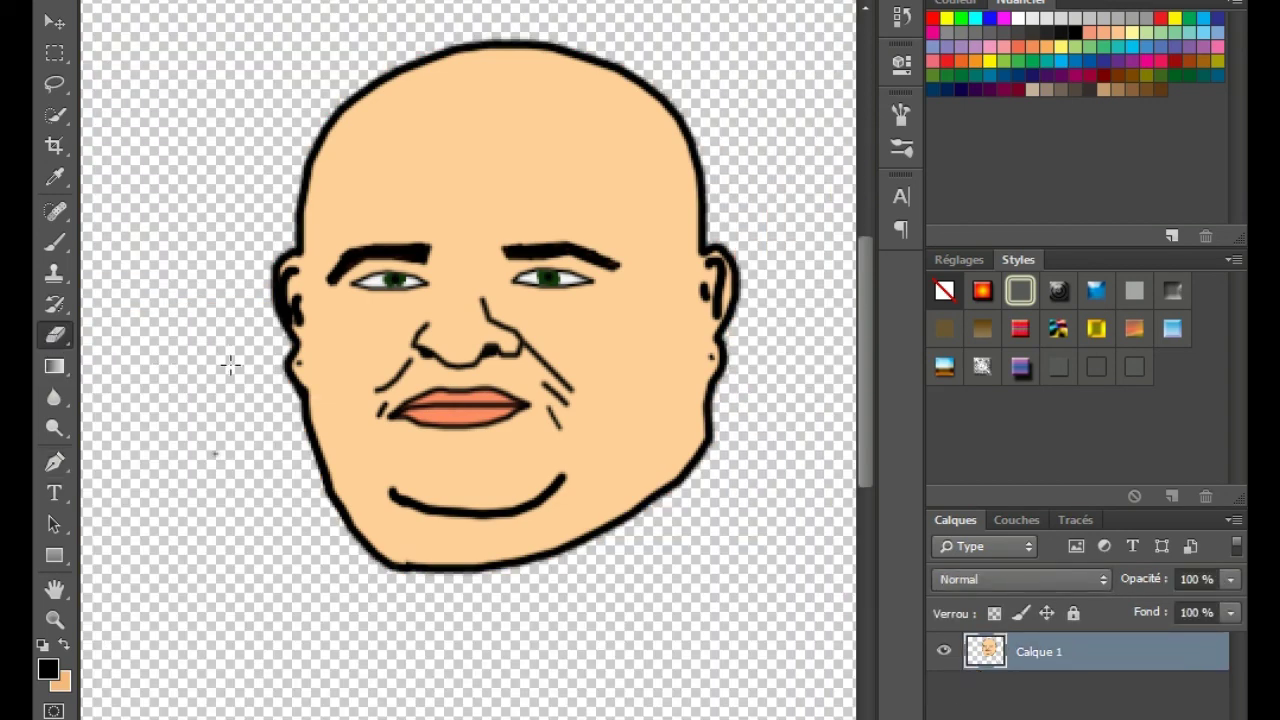